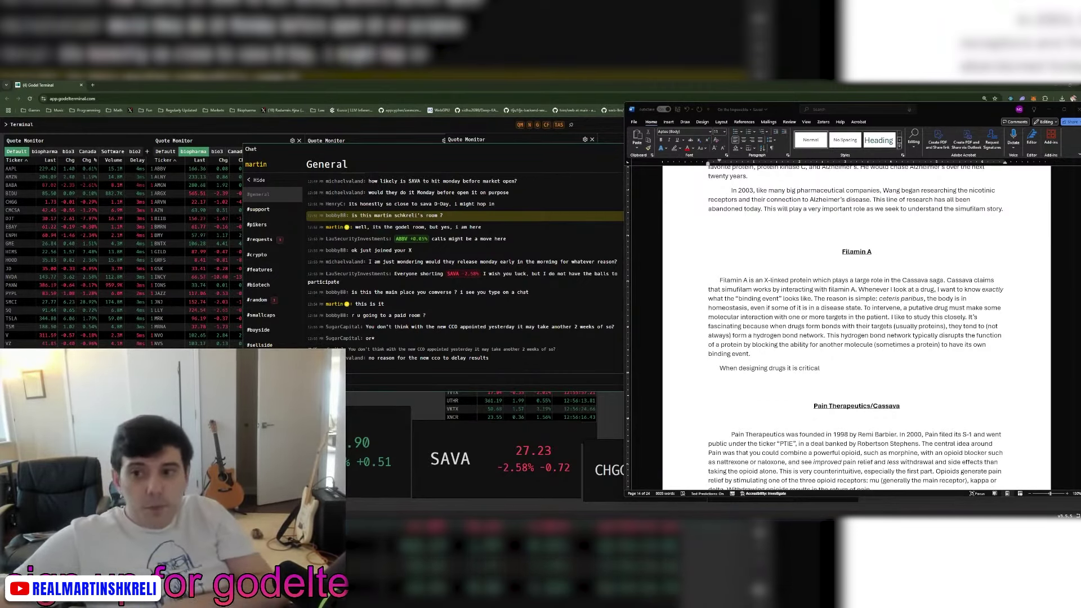
Step: Copy the ADAS-Cog11 results table picture from Excel and paste it onto the Paint canvas
left_click_drag(929, 111, 409, 131)
scroll(535, 339, "down", 5)
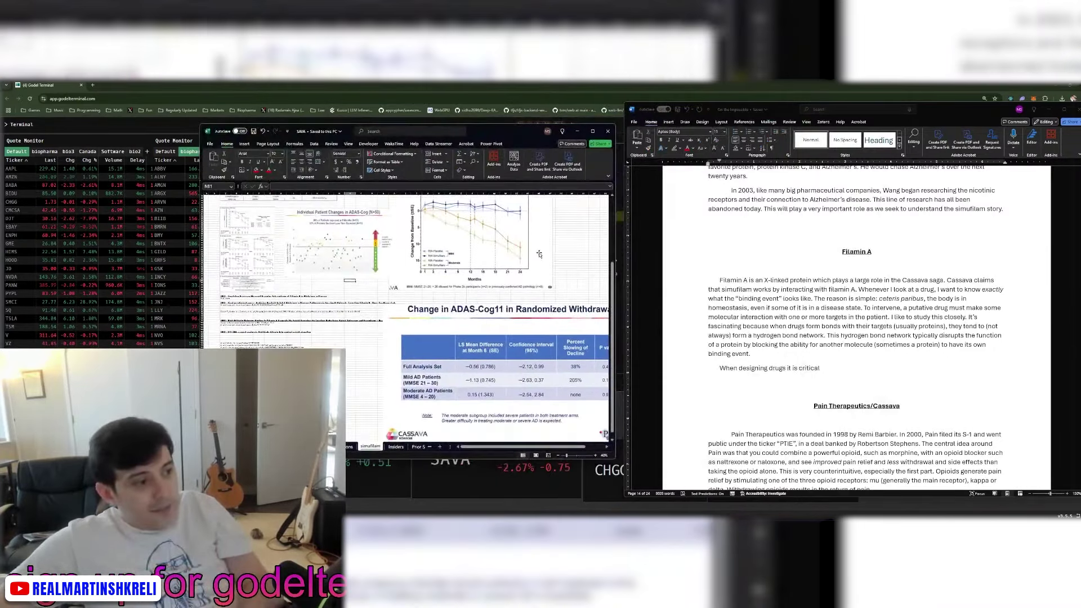
left_click(529, 337)
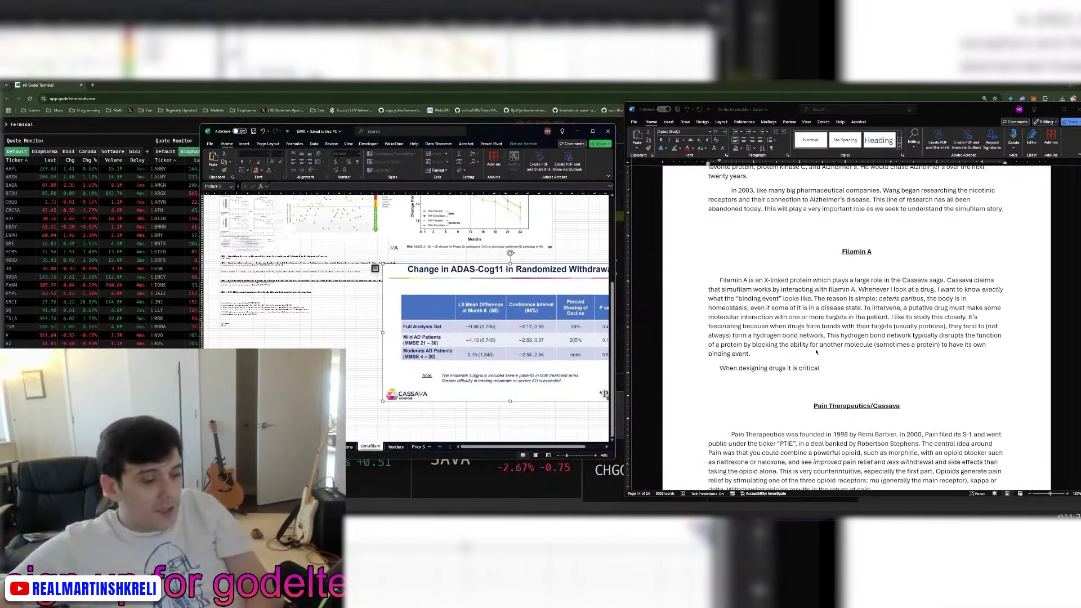
left_click(816, 352)
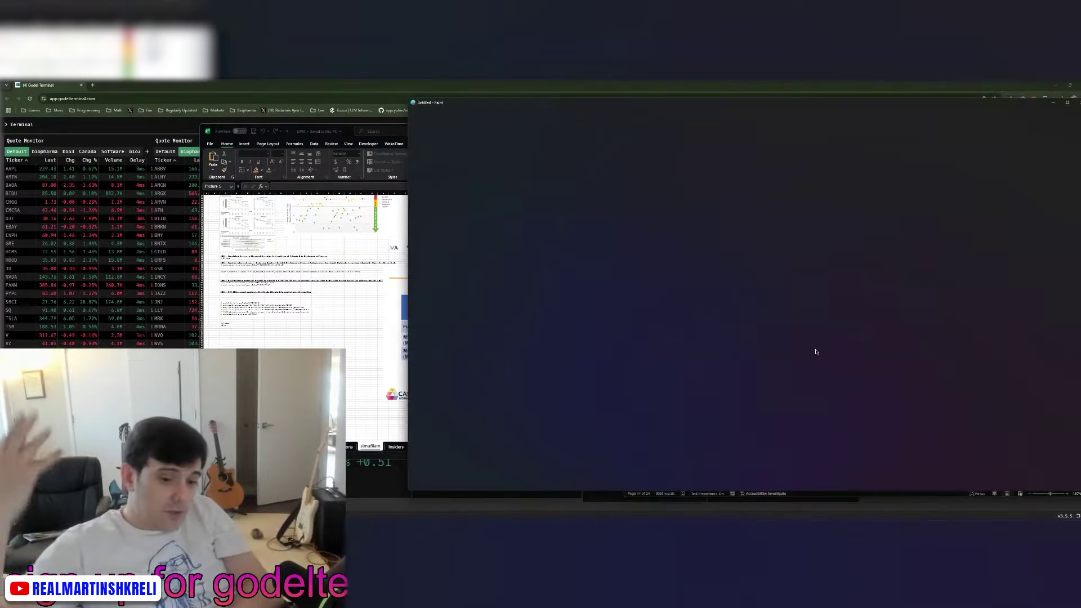
key("ctrl+v")
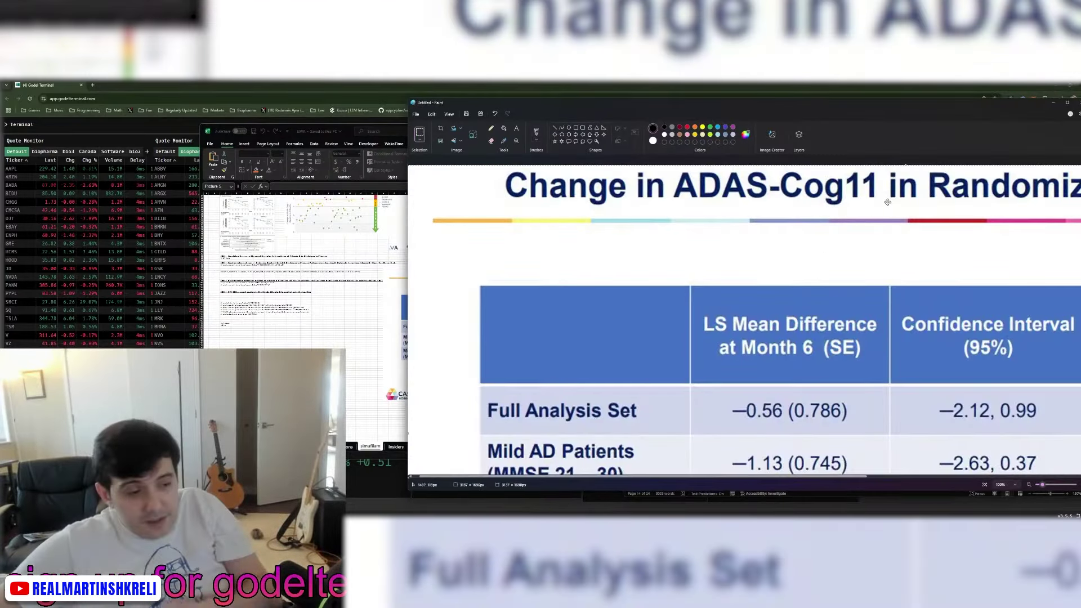
Step: Restore the pasted slide image after accidentally deleting it
scroll(844, 237, "down", 4)
scroll(789, 315, "up", 4)
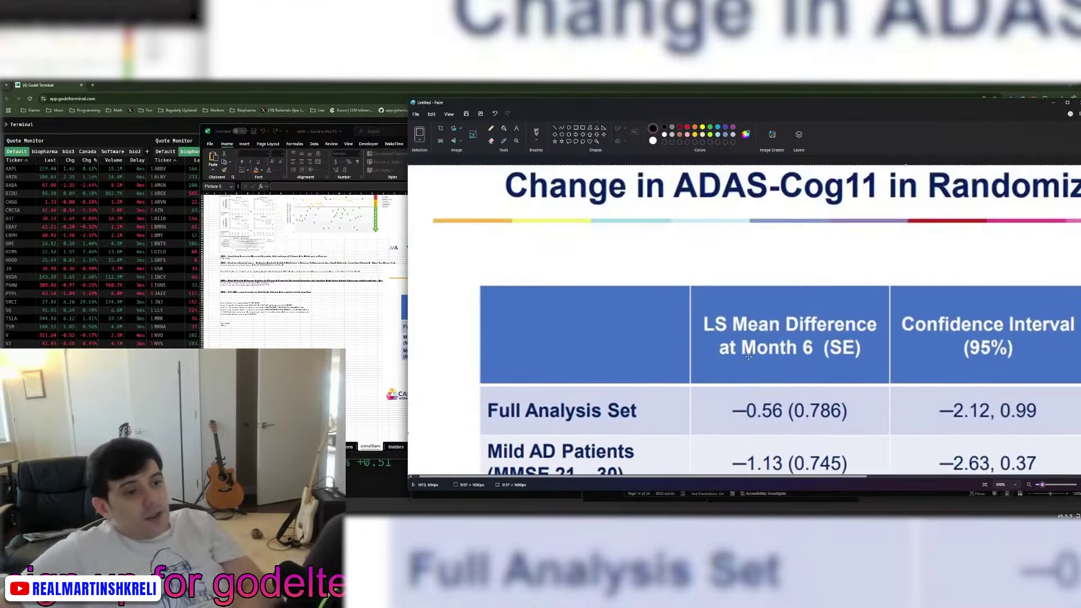
scroll(748, 356, "down", 3)
scroll(760, 394, "down", 2)
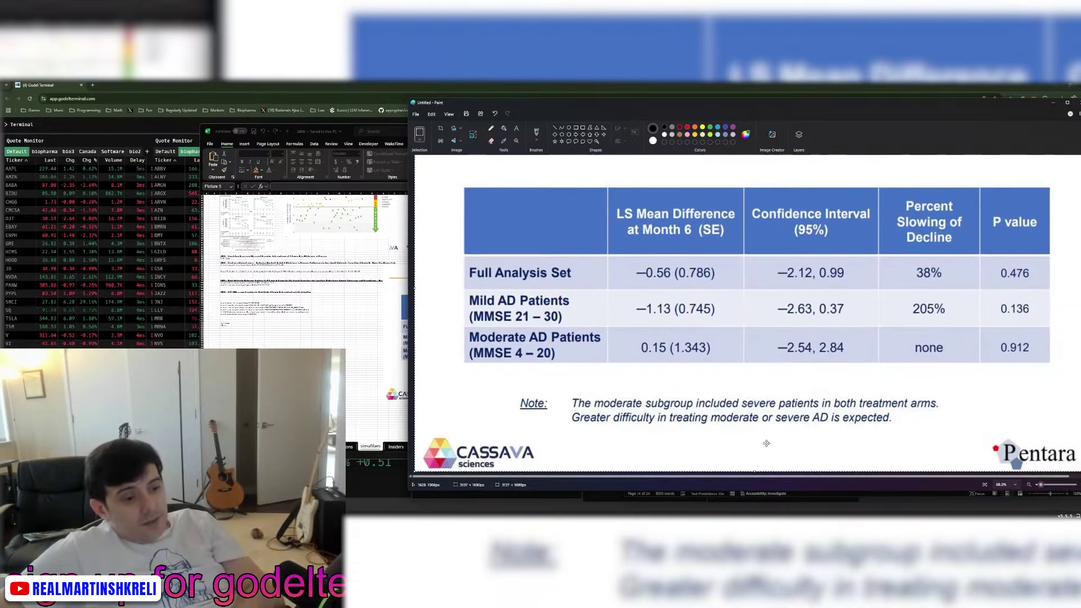
scroll(767, 443, "up", 1)
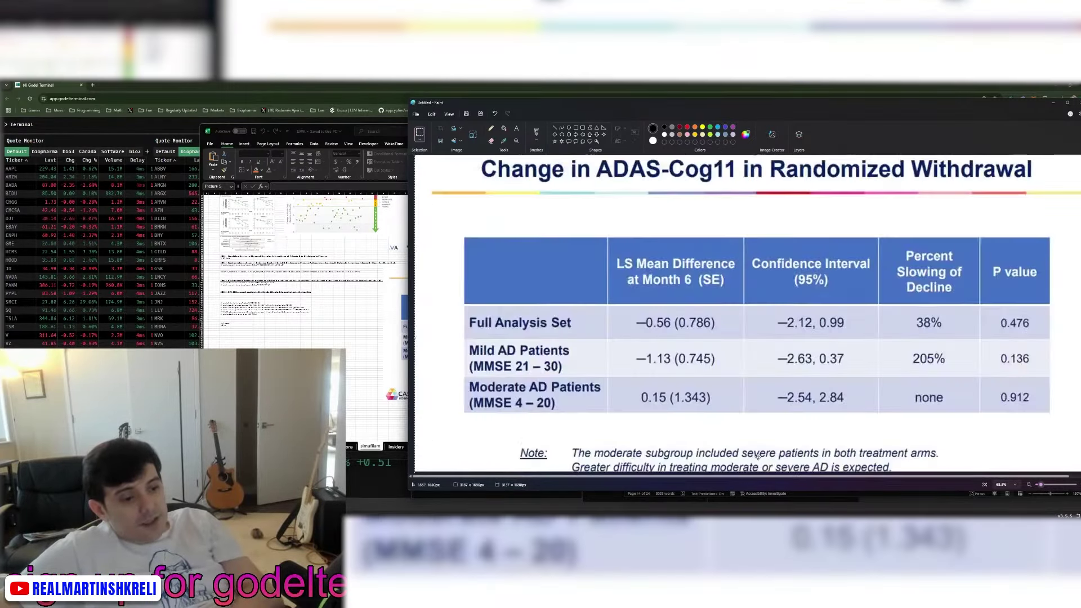
key("Delete")
key("ctrl+z")
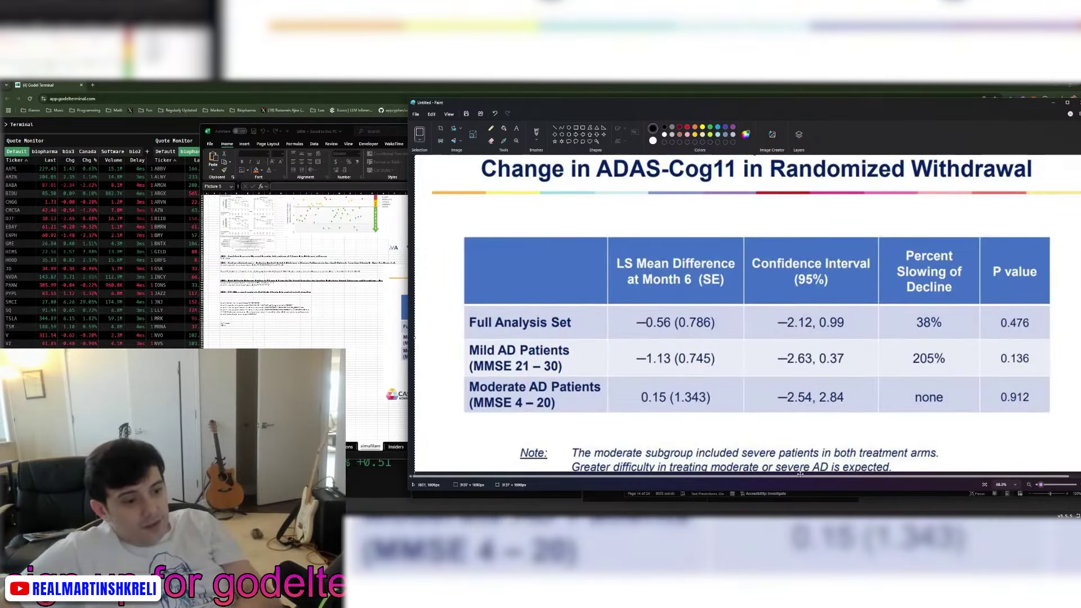
Step: Nudge the slide image up and select a thin strip under its title
scroll(818, 345, "down", 3)
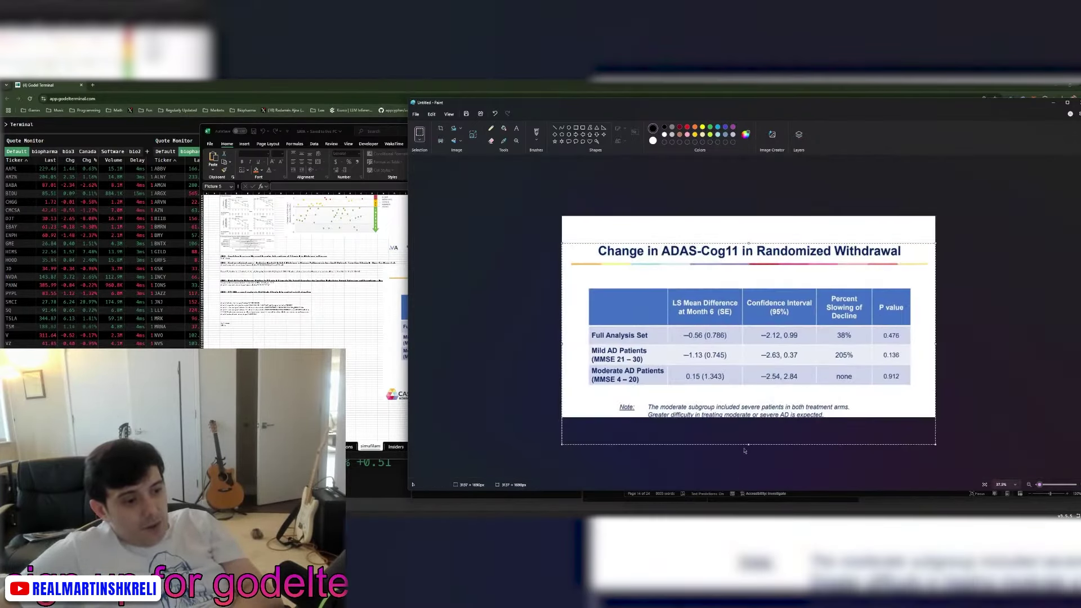
left_click_drag(751, 394, 748, 370)
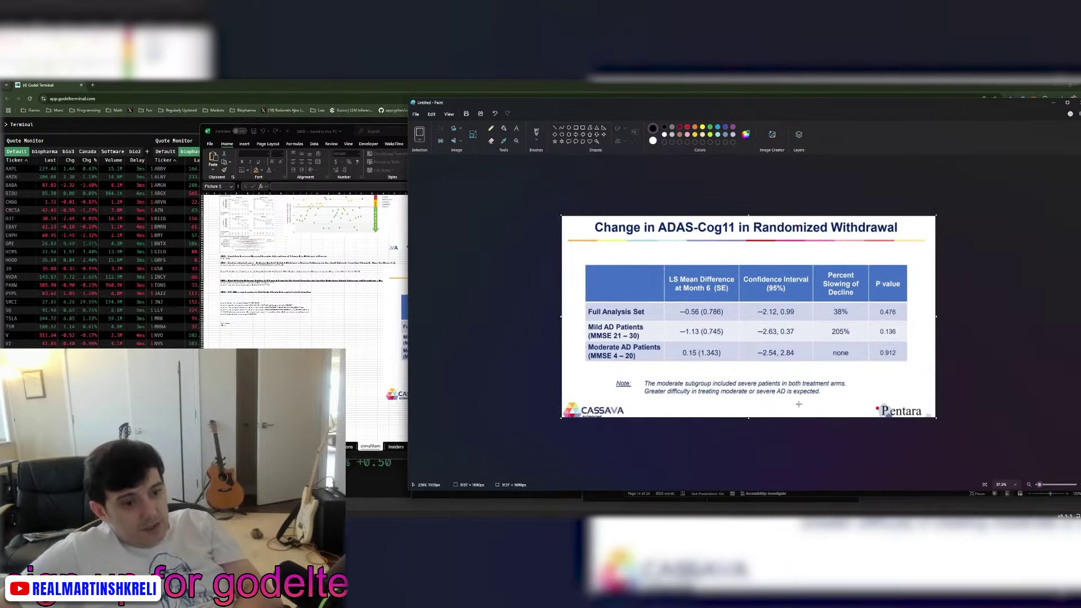
scroll(714, 308, "up", 4)
scroll(714, 308, "down", 1)
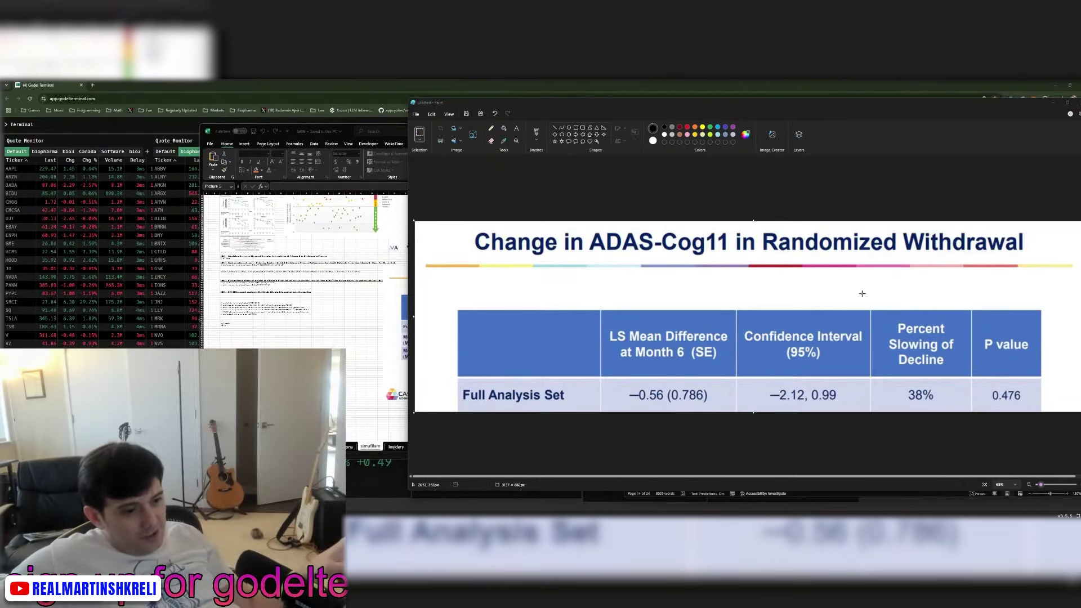
mouse_move(930, 281)
left_mouse_down()
mouse_move(787, 299)
mouse_move(685, 283)
left_mouse_up()
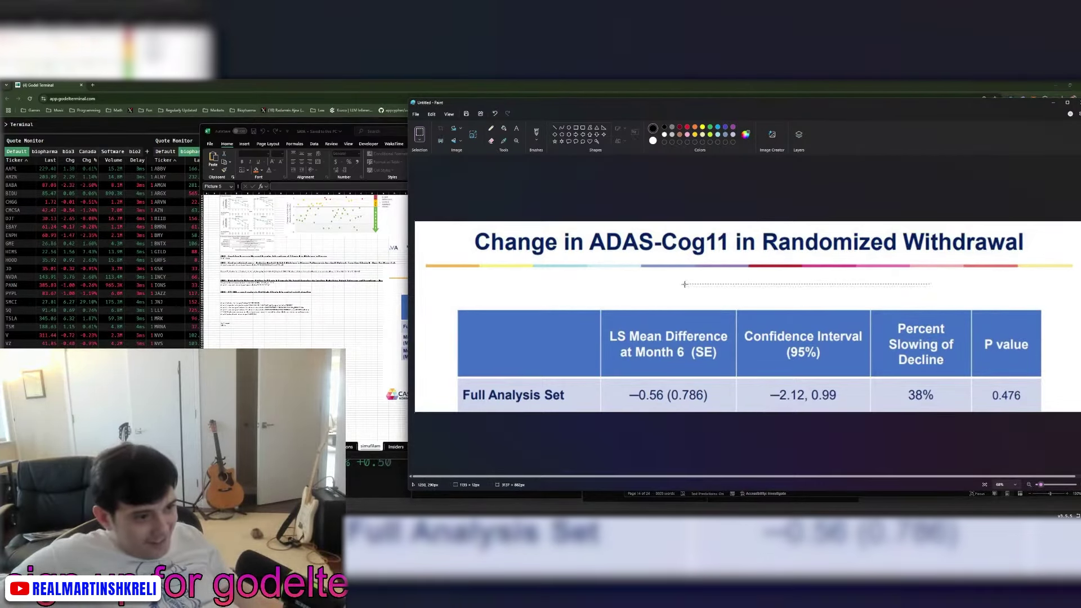
Step: Search Google in a new window for the Vital Therapies write-up
left_click(92, 85)
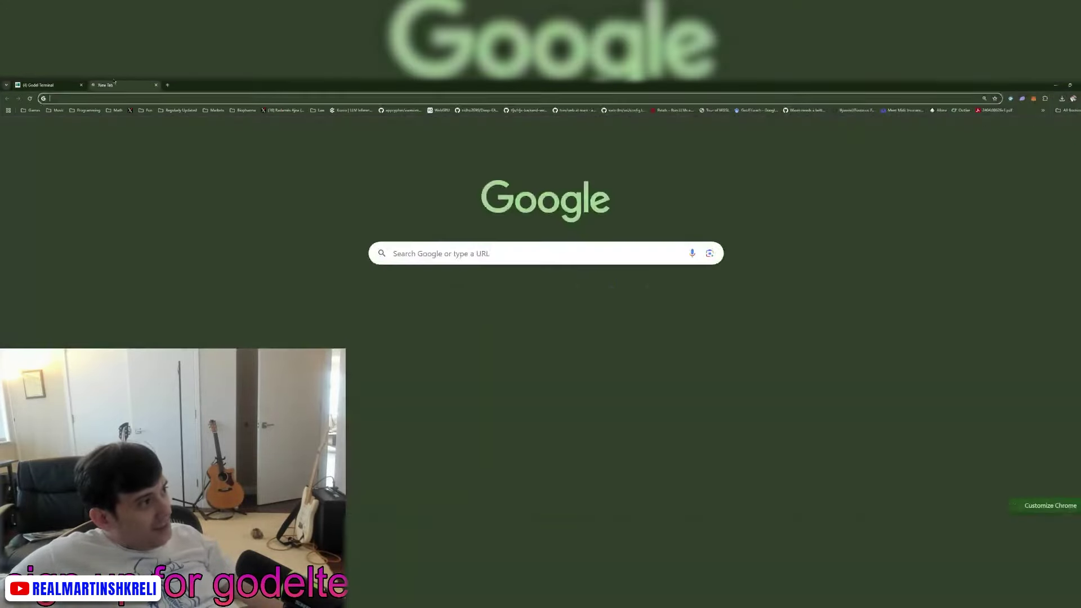
left_click_drag(115, 82, 197, 147)
type("vt")
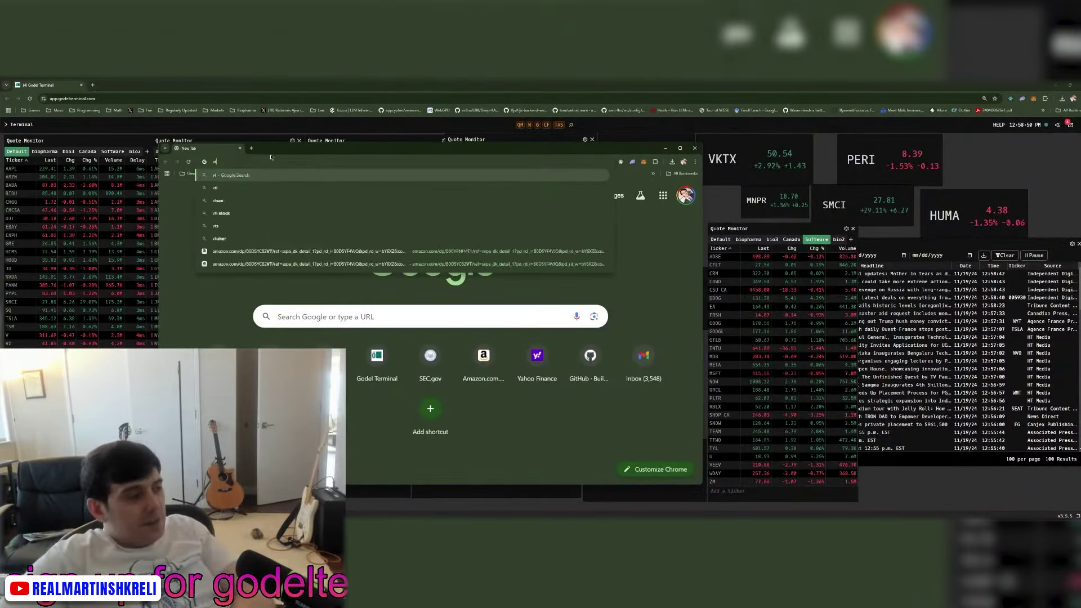
key("BackSpace")
key("BackSpace")
type("vital therapie")
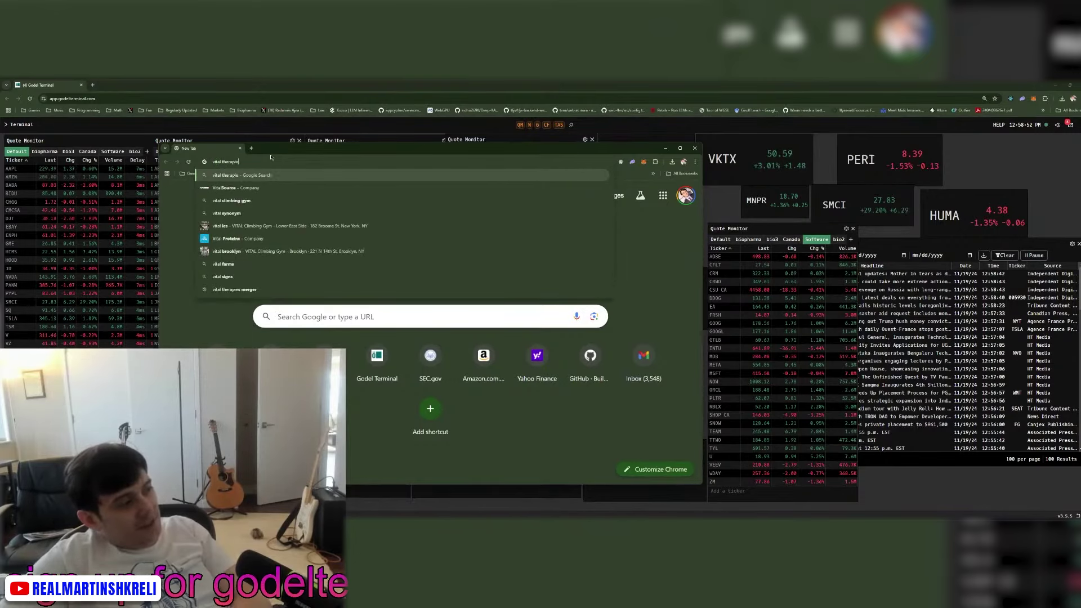
type("s martin shkrelio")
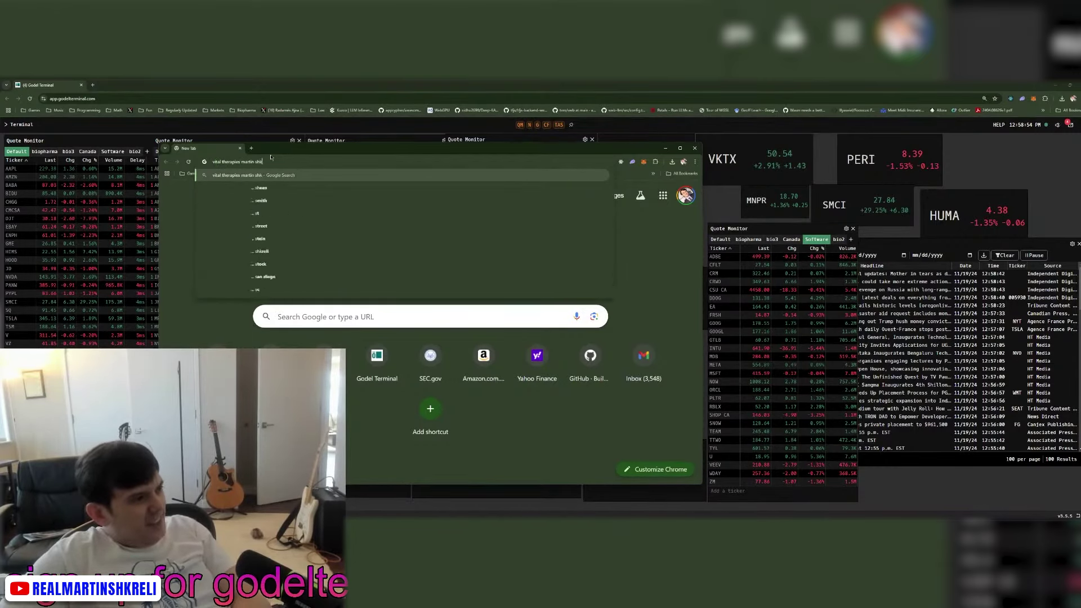
key("Return")
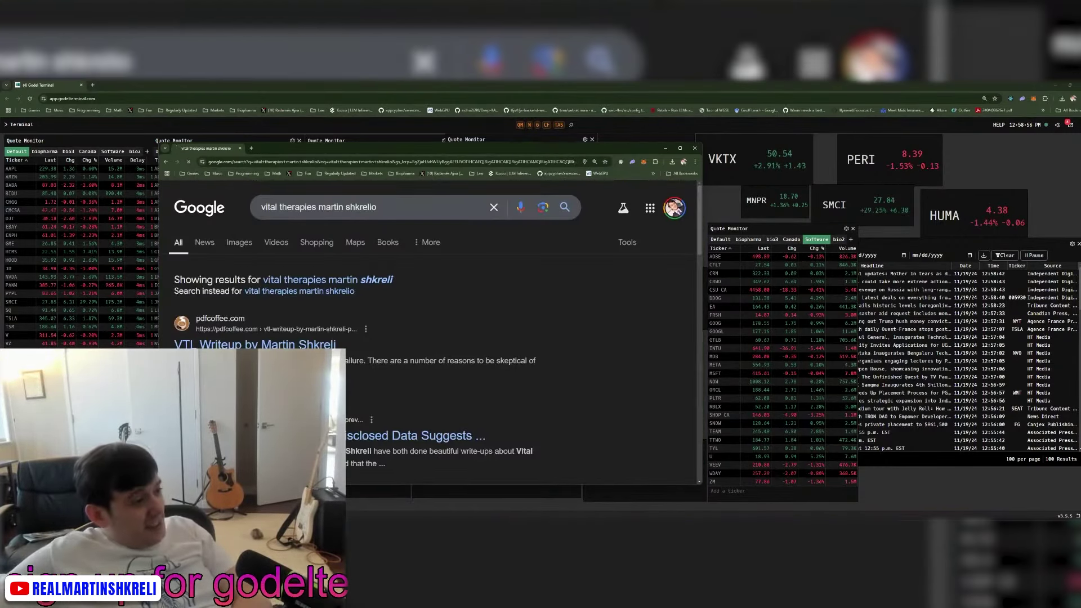
Step: Open the pdfcoffee VTL Writeup result, pass the captcha and start the PDF download
key("ctrl+l")
left_click(534, 329)
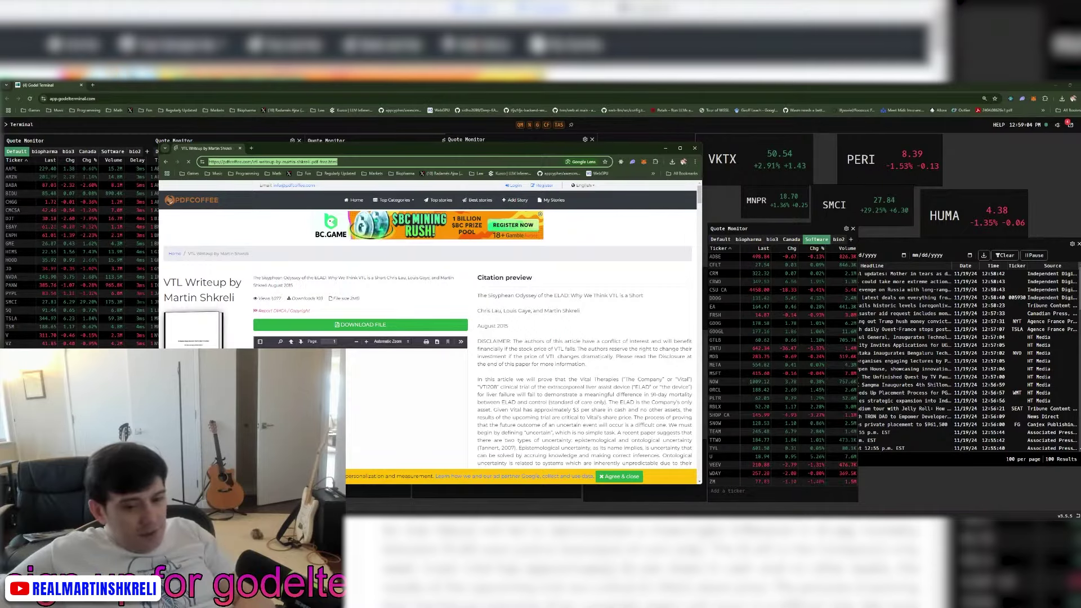
left_click(360, 325)
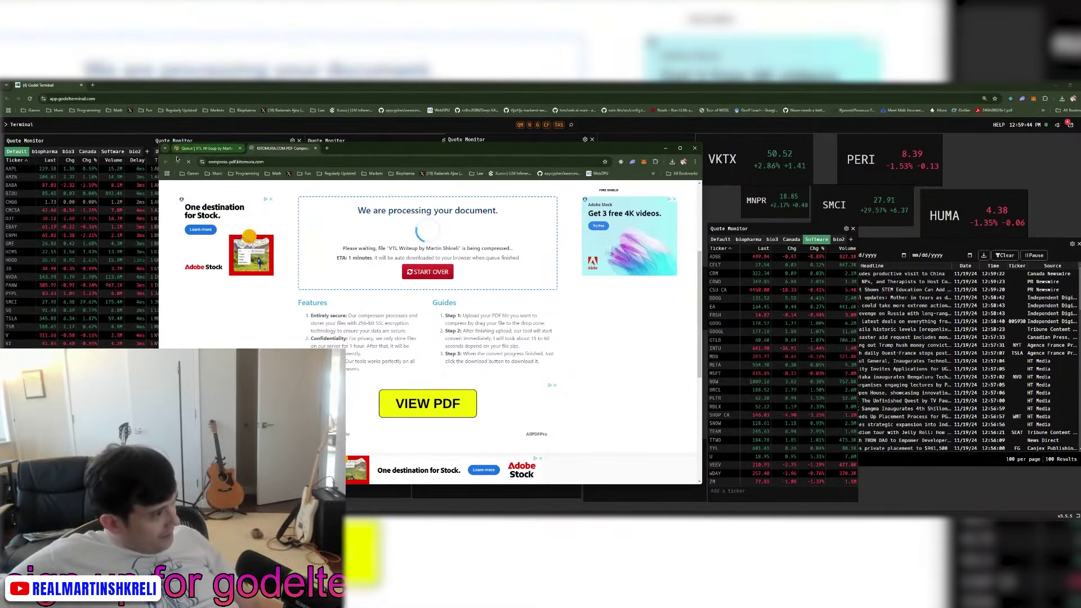
left_click(191, 149)
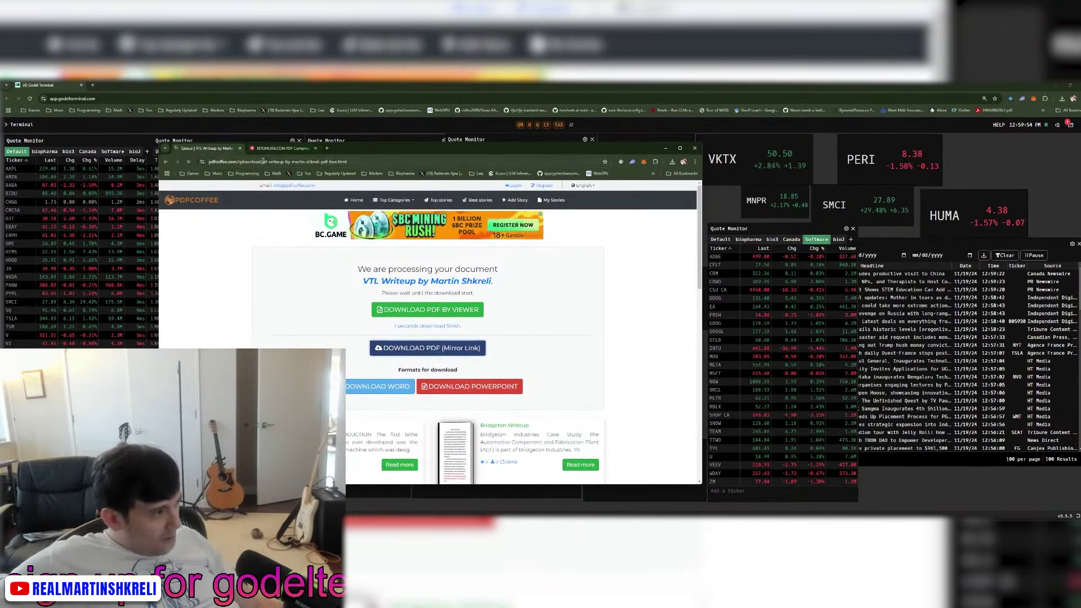
left_click(388, 314)
left_click(471, 336)
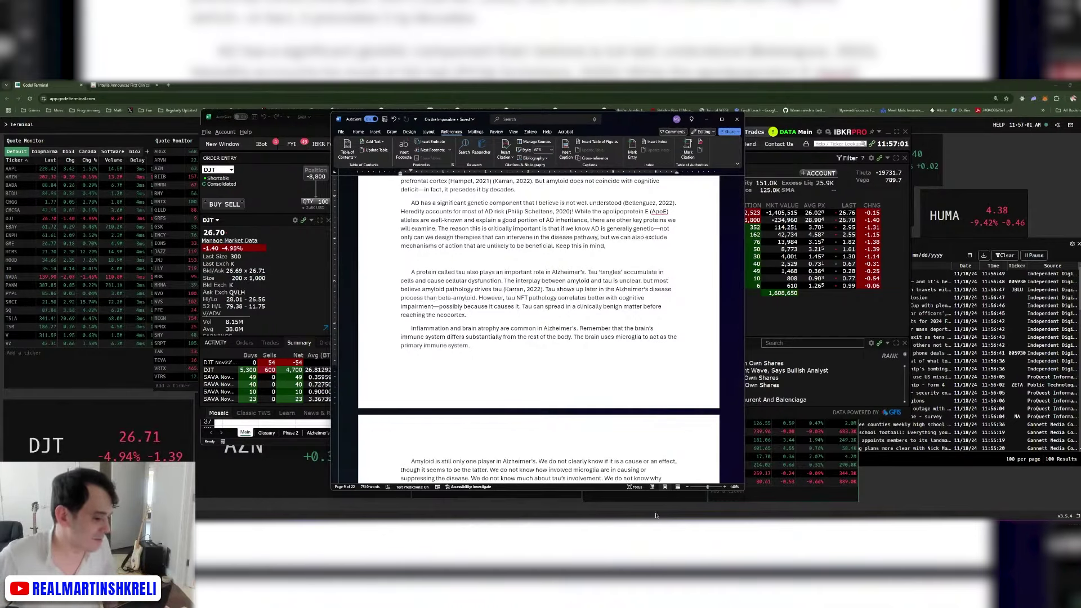
Step: Submit two 100-share DJT buy limit orders, at 26.66 and at the 26.68 midpoint
key("alt+Tab")
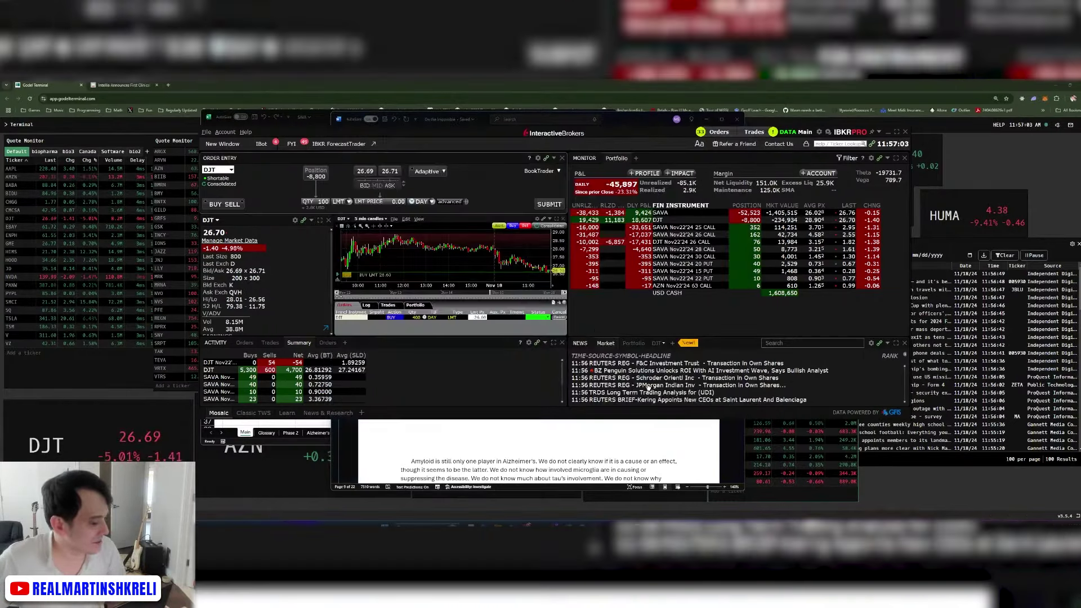
left_click(855, 214)
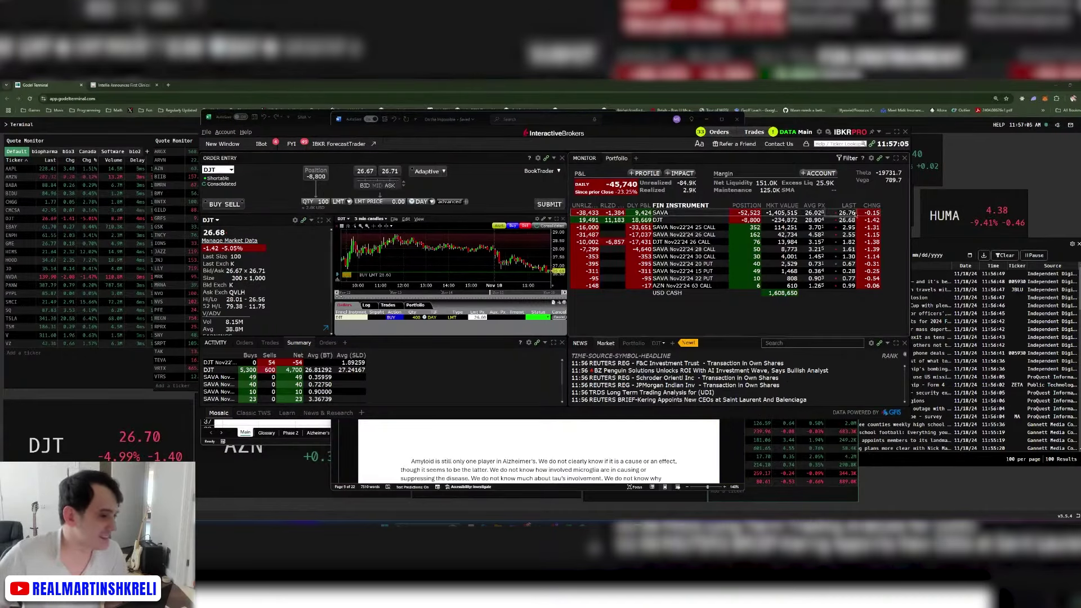
left_click(855, 220)
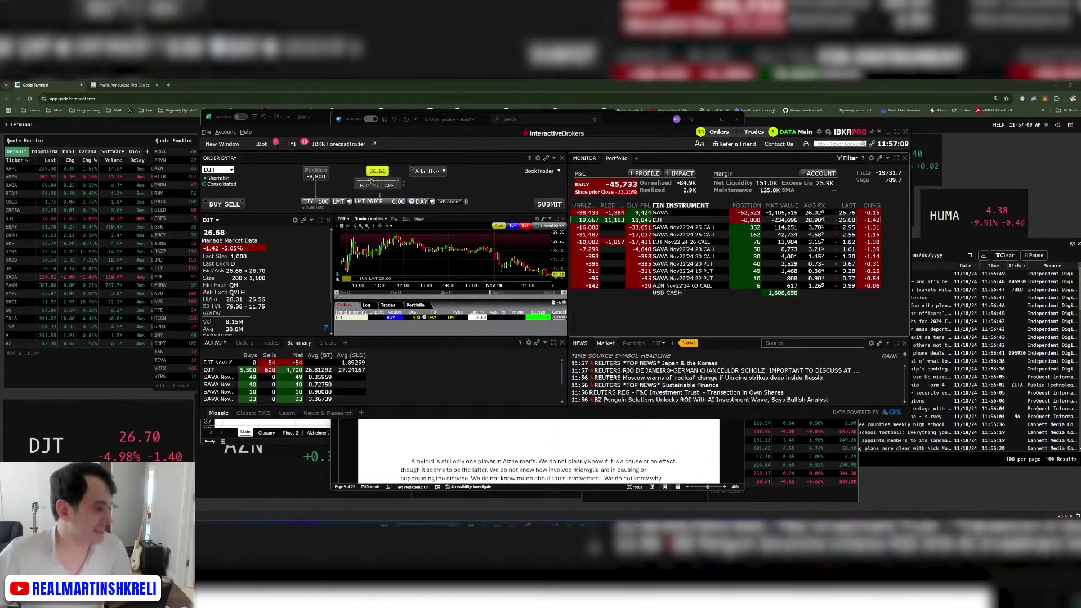
left_click(363, 171)
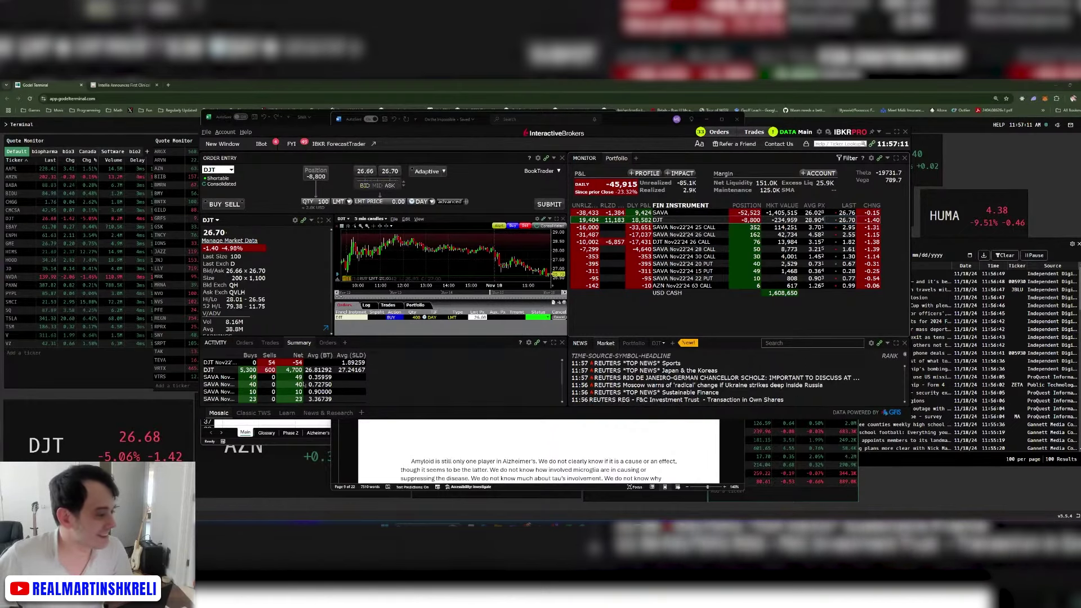
left_click(549, 205)
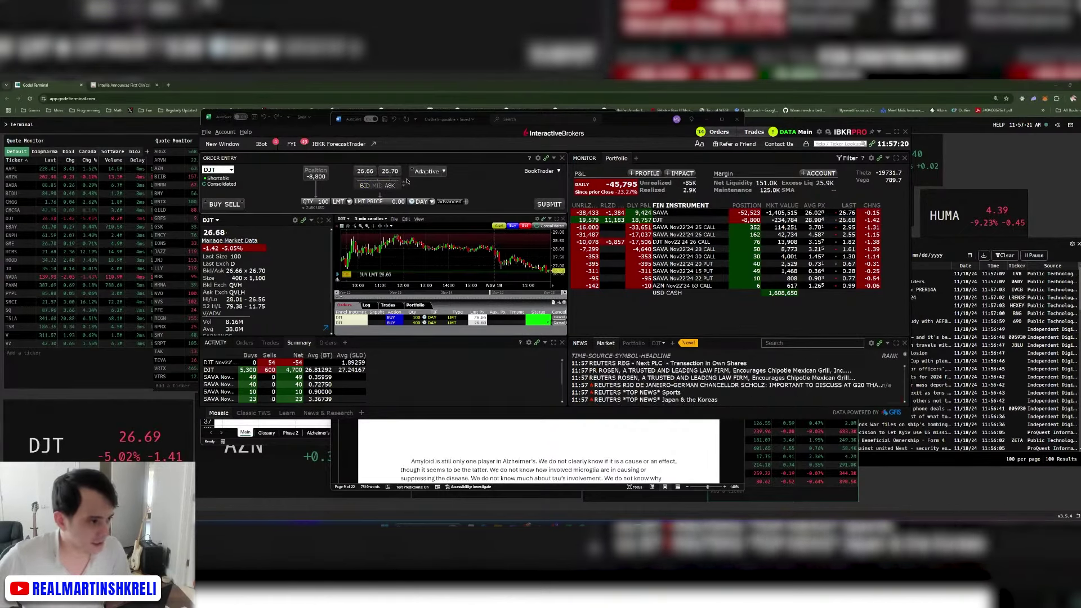
left_click(376, 186)
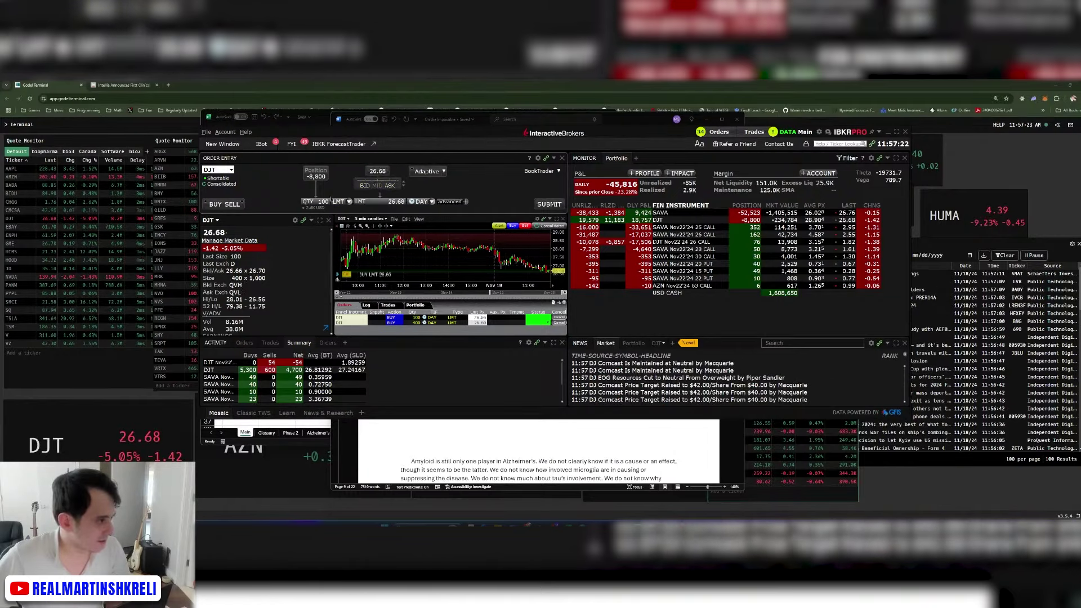
left_click(549, 205)
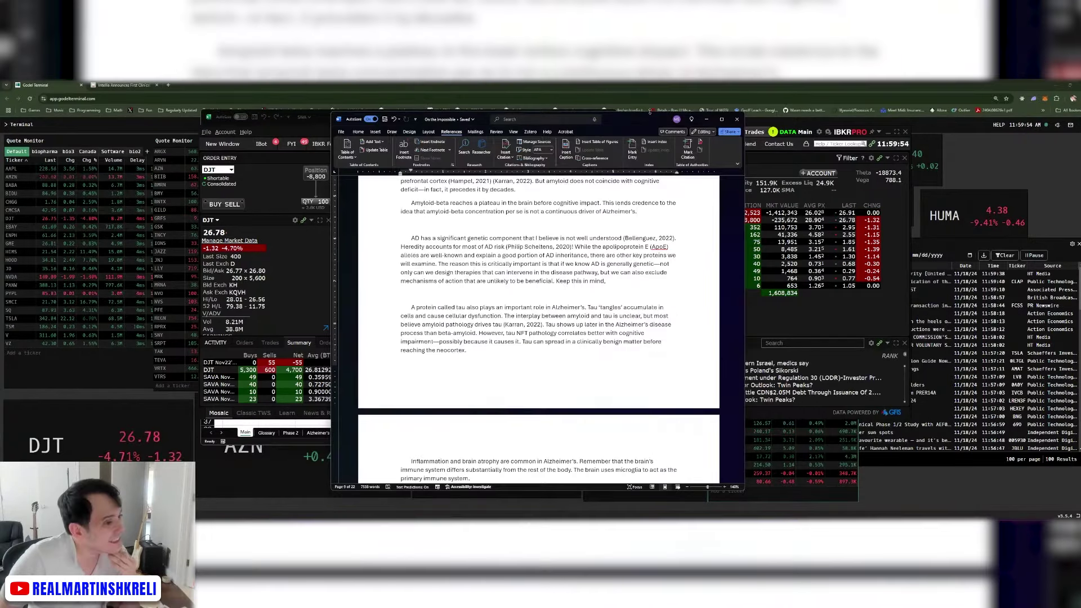
Step: Move the Word draft lower, bring the Godel Terminal chat forward, then switch back to TWS
left_click_drag(632, 119, 605, 151)
left_click(529, 83)
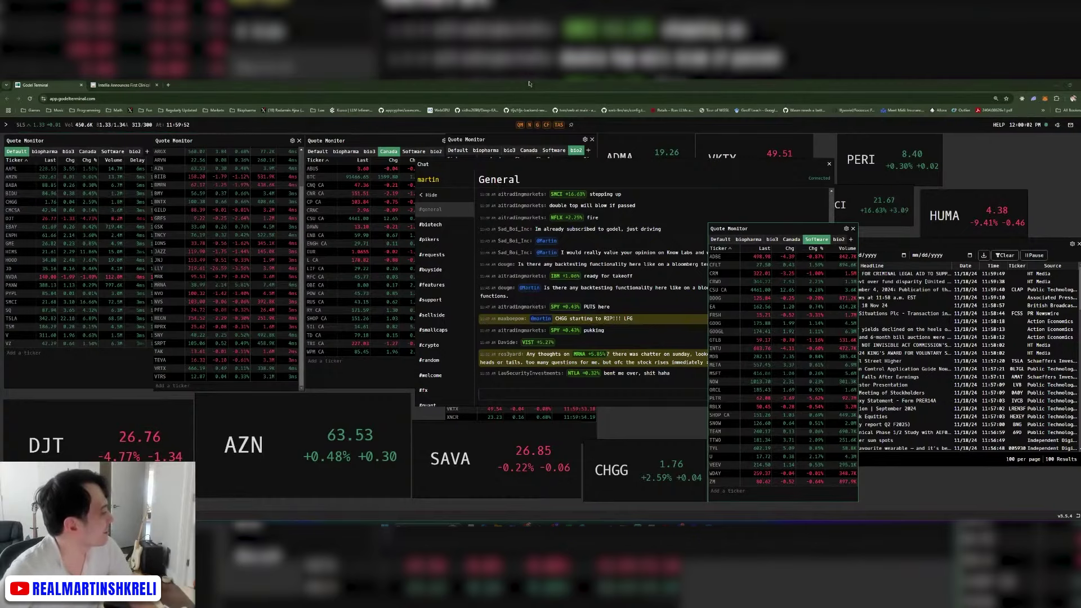
key("alt+Tab")
key("Tab")
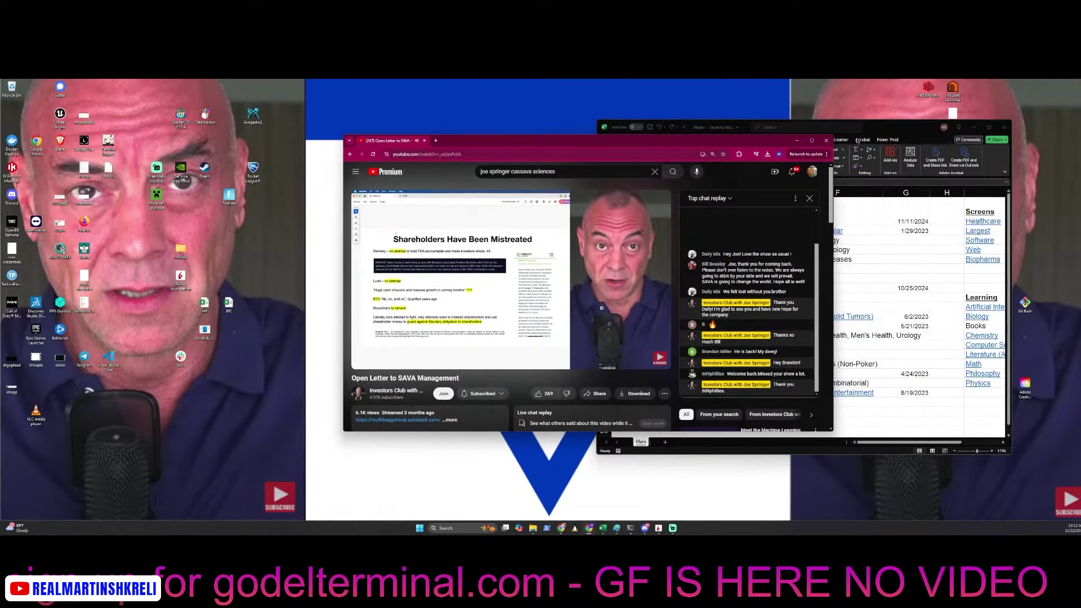
Step: Close the YouTube window, focus Excel, then switch to the Godel Terminal dashboard
key("ctrl+w")
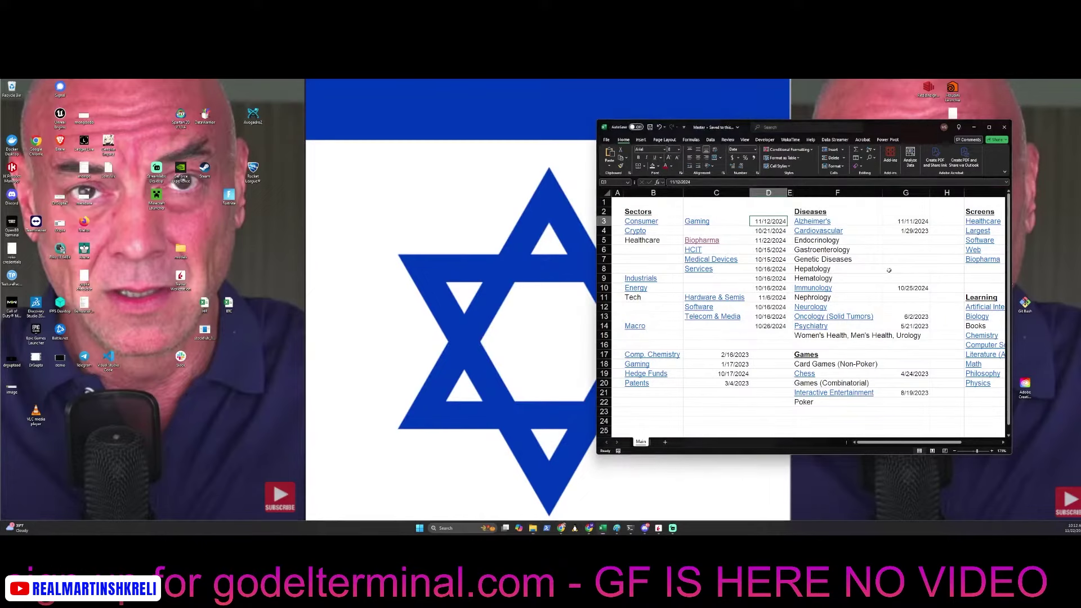
key("alt")
left_click_drag(432, 320, 433, 265)
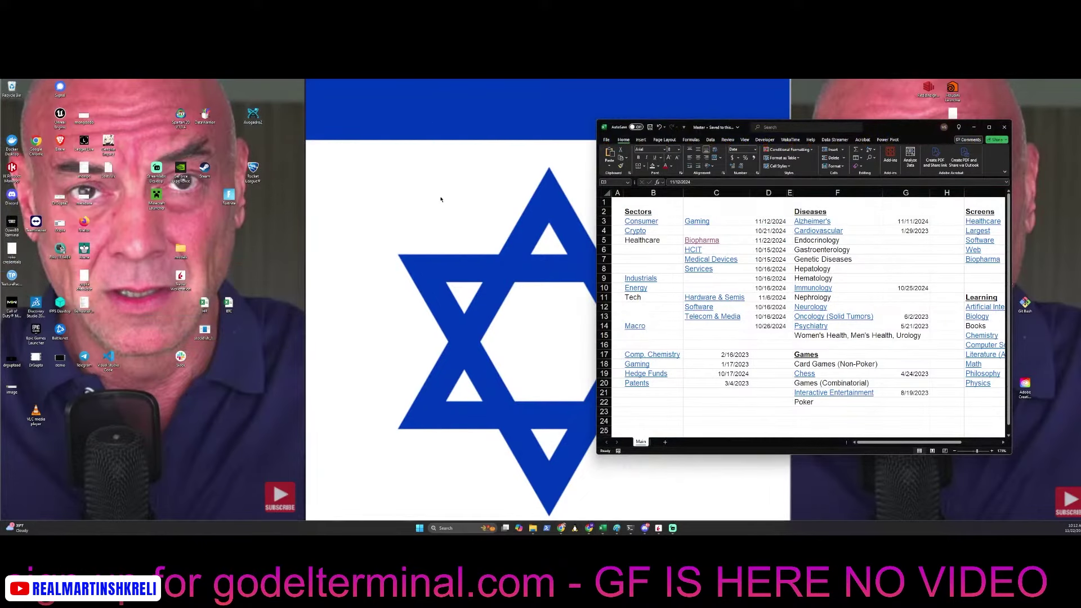
key("alt+Tab")
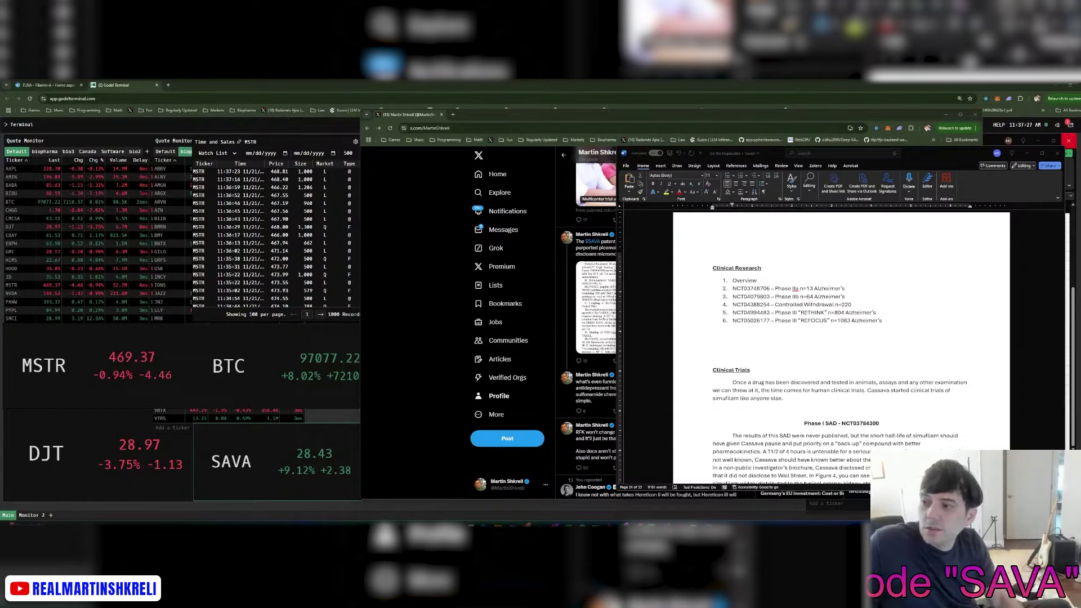
Step: Write the H0 heading at the top left of the canvas
key("alt+Tab")
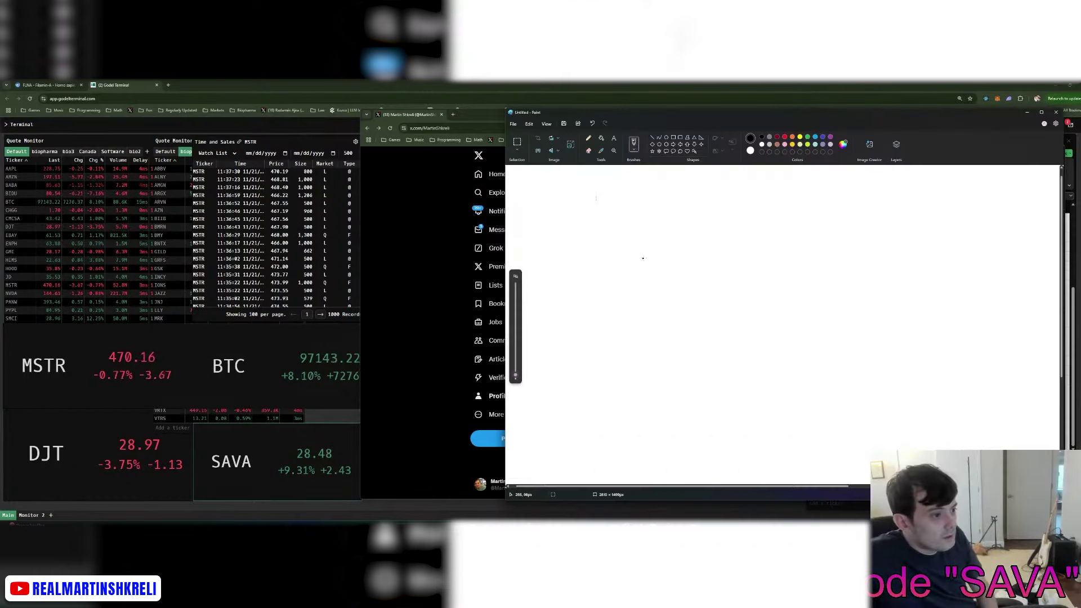
mouse_move(558, 194)
left_mouse_down()
mouse_move(561, 225)
mouse_move(574, 209)
mouse_move(577, 238)
mouse_move(602, 208)
left_mouse_up()
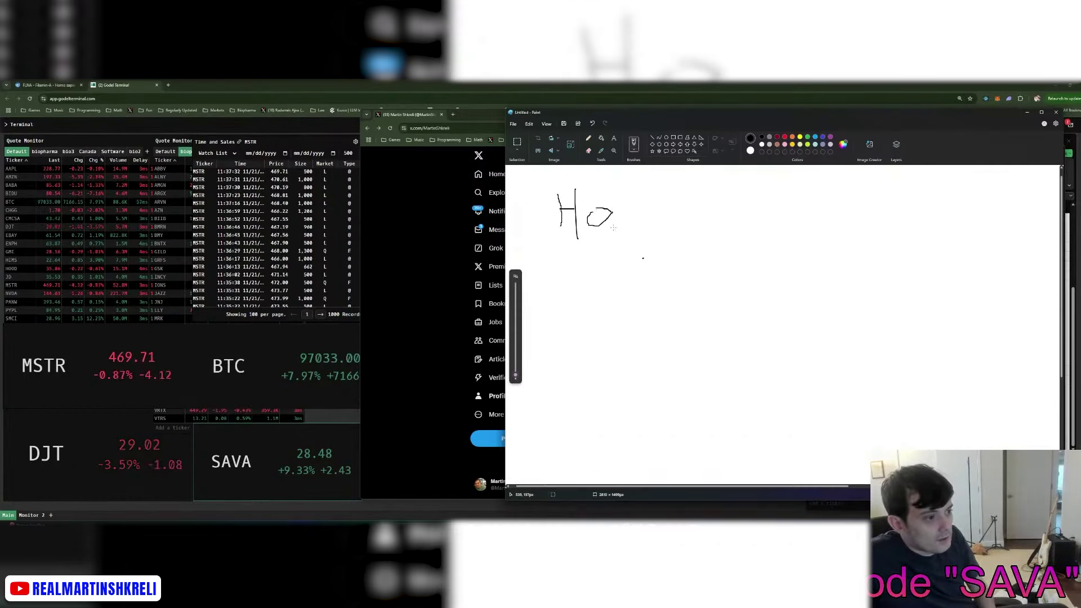
key("ctrl+z")
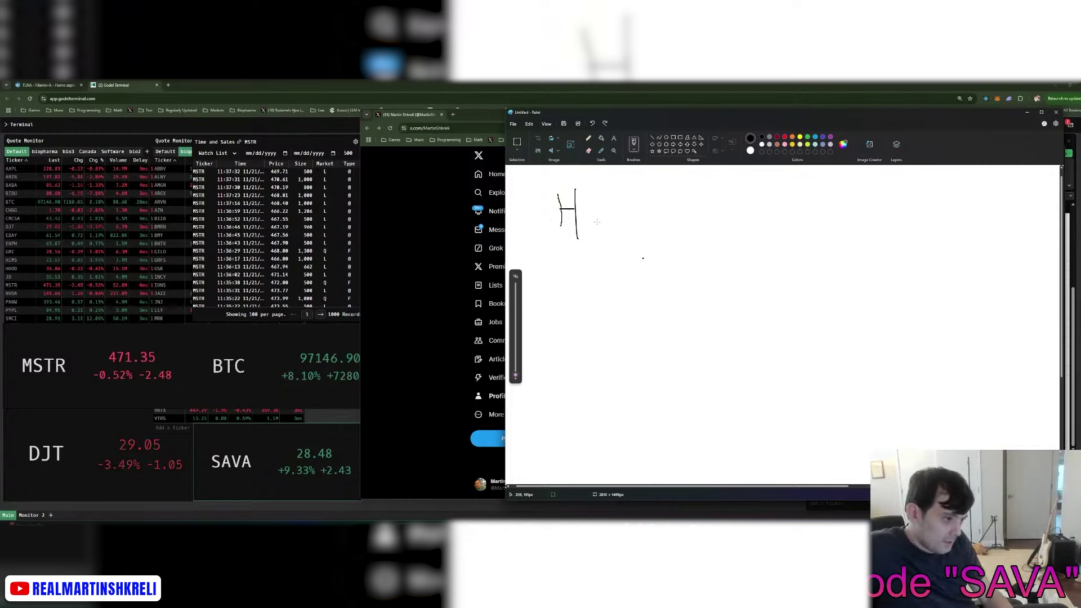
mouse_move(592, 220)
left_mouse_down()
mouse_move(589, 237)
mouse_move(598, 232)
left_mouse_up()
key("ctrl+z")
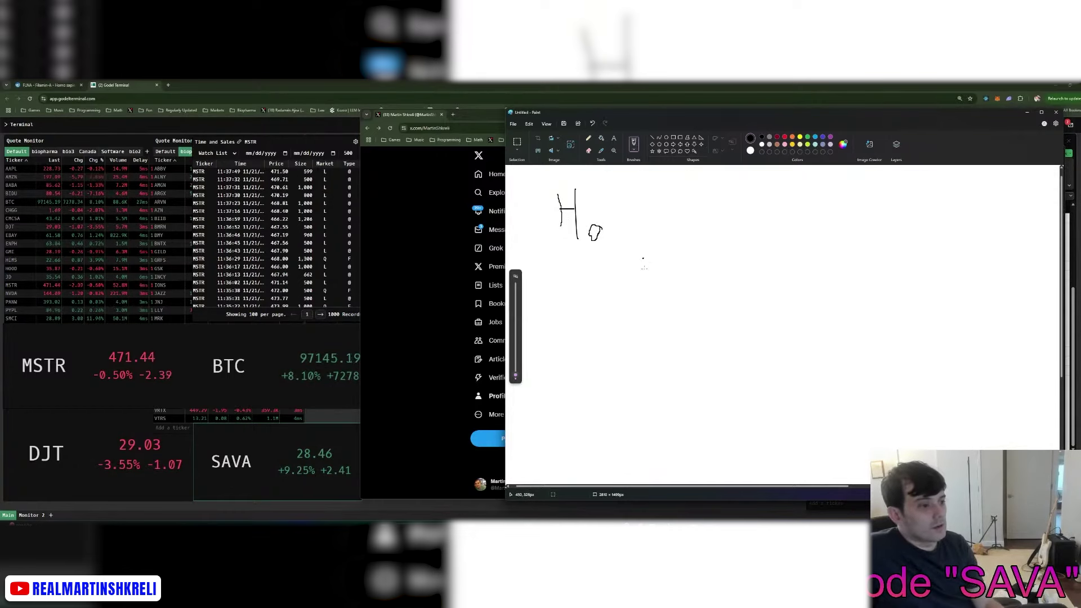
Step: Draw a black horizontal axis with a red bell curve and a centre line through its peak
left_click_drag(632, 388, 647, 386)
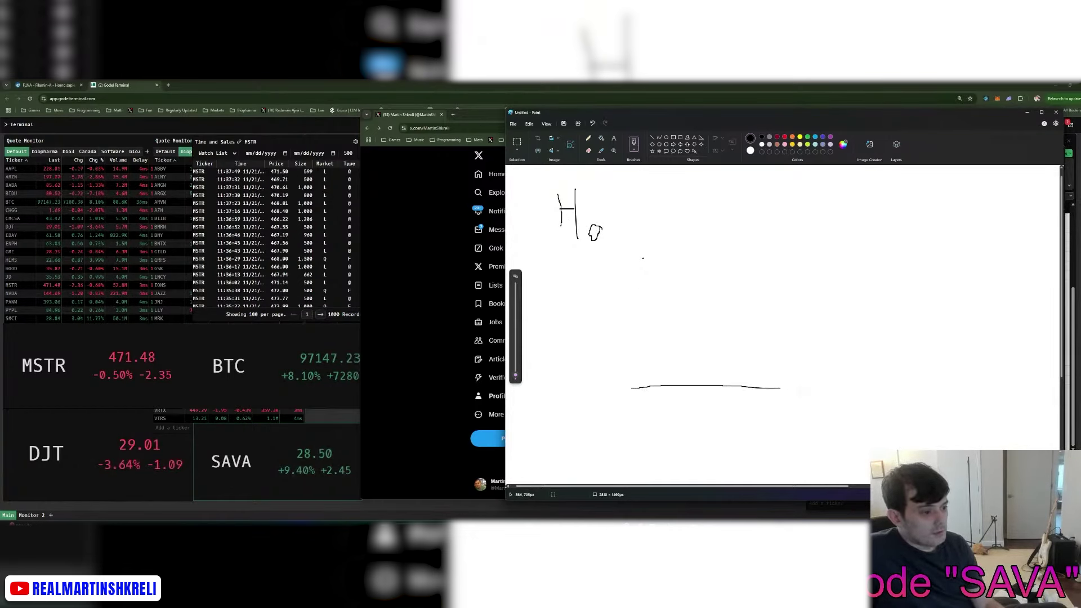
left_click_drag(792, 388, 960, 397)
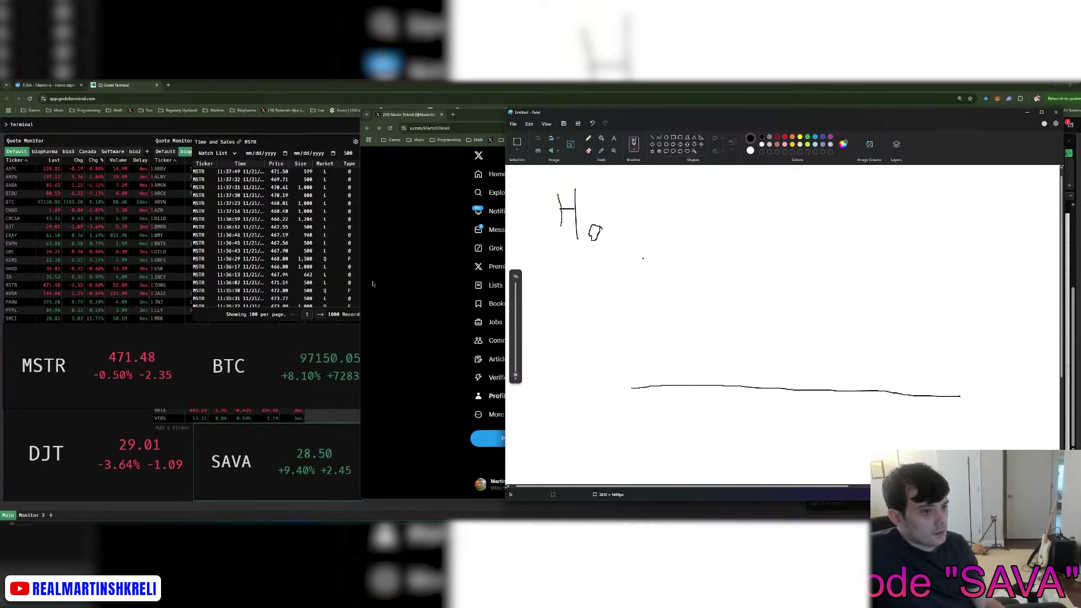
left_click(785, 136)
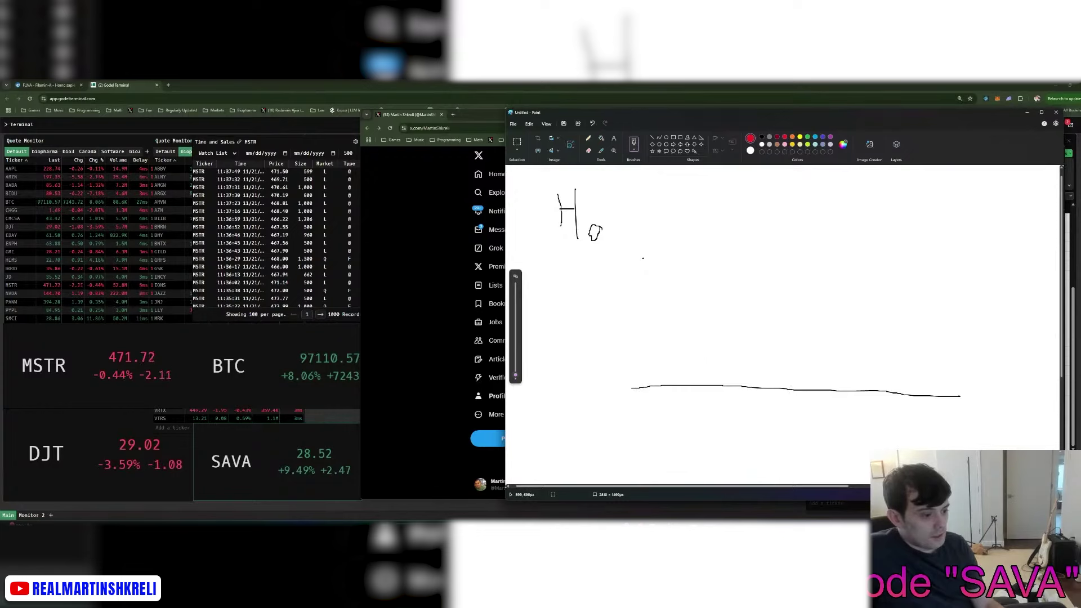
left_click_drag(724, 338, 619, 341)
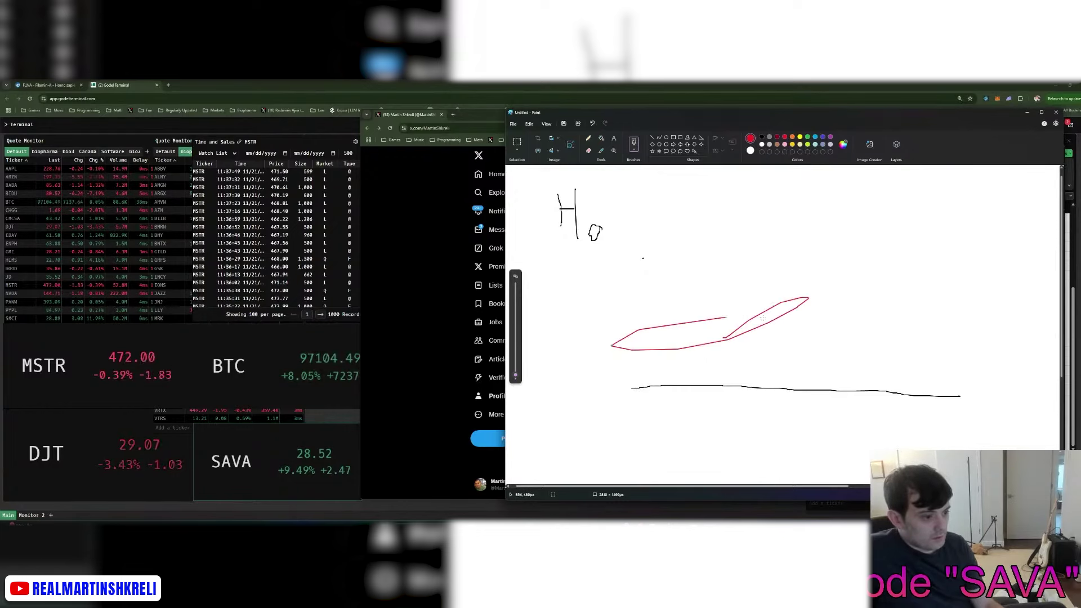
key("ctrl+z")
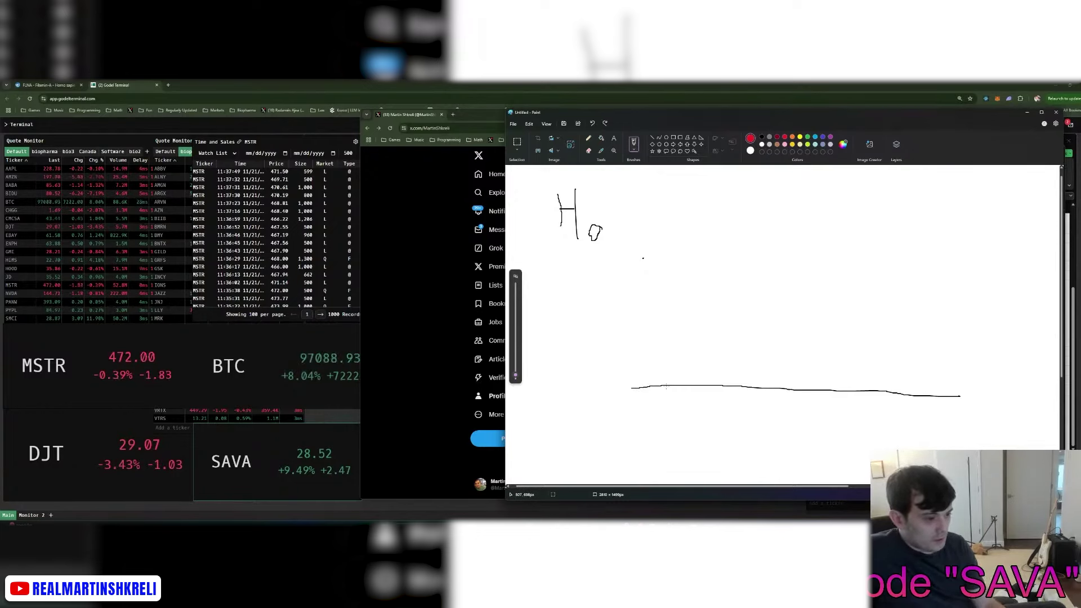
mouse_move(668, 383)
left_mouse_down()
mouse_move(725, 377)
mouse_move(760, 327)
mouse_move(802, 296)
mouse_move(877, 377)
mouse_move(962, 390)
left_mouse_up()
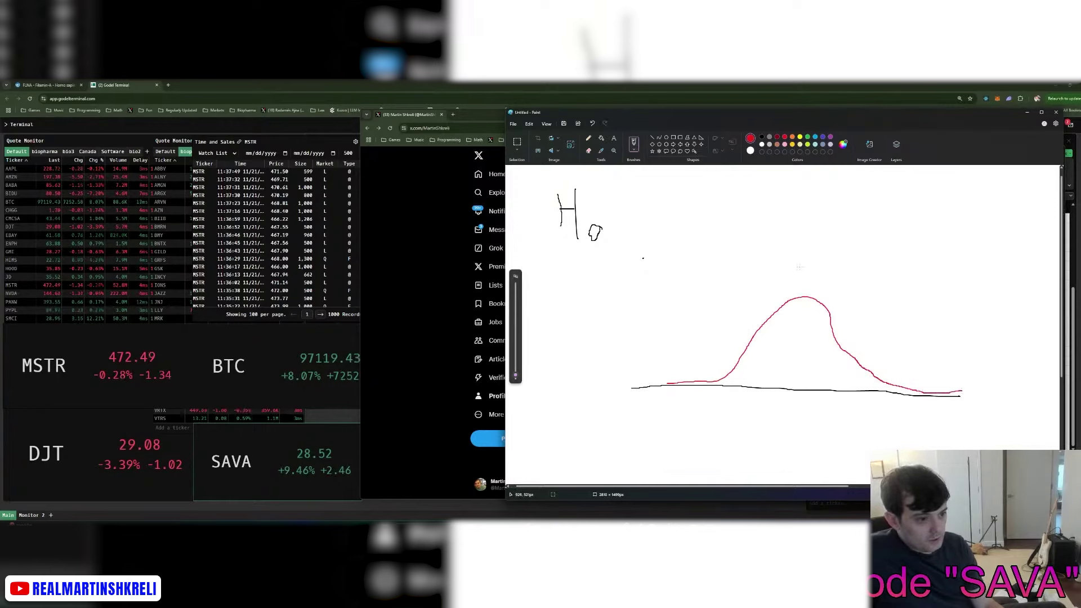
mouse_move(800, 268)
left_mouse_down()
mouse_move(789, 446)
mouse_move(821, 418)
left_mouse_up()
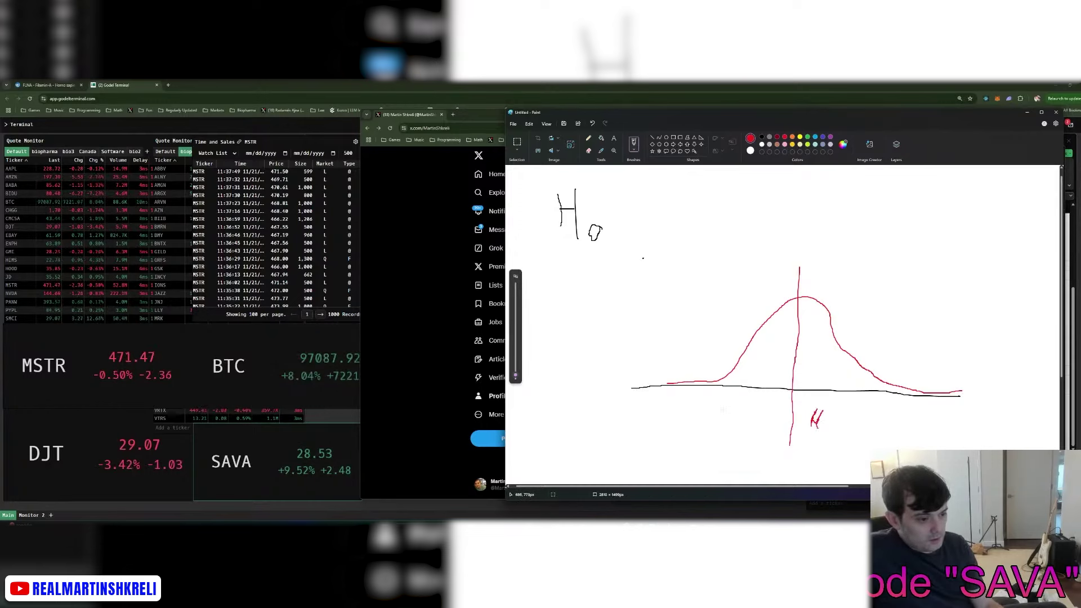
Step: Label the red curve α0, μ = -1 and σ = 7
mouse_move(712, 411)
left_mouse_down()
mouse_move(705, 426)
mouse_move(725, 426)
left_mouse_up()
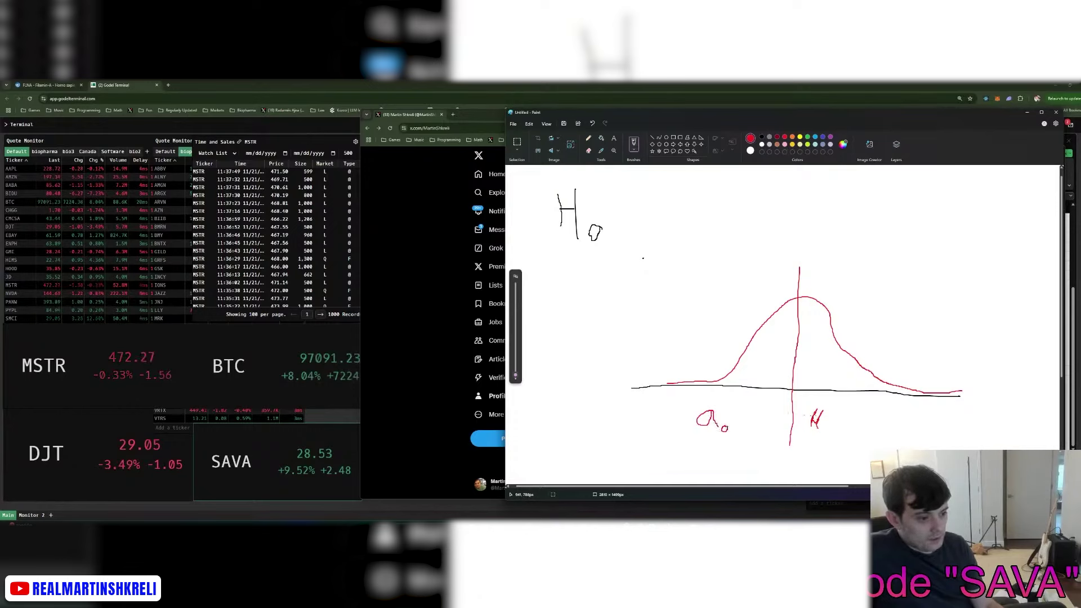
left_click_drag(828, 420, 836, 419)
left_click_drag(828, 425, 850, 422)
mouse_move(854, 412)
left_mouse_down()
mouse_move(854, 432)
mouse_move(903, 417)
left_mouse_up()
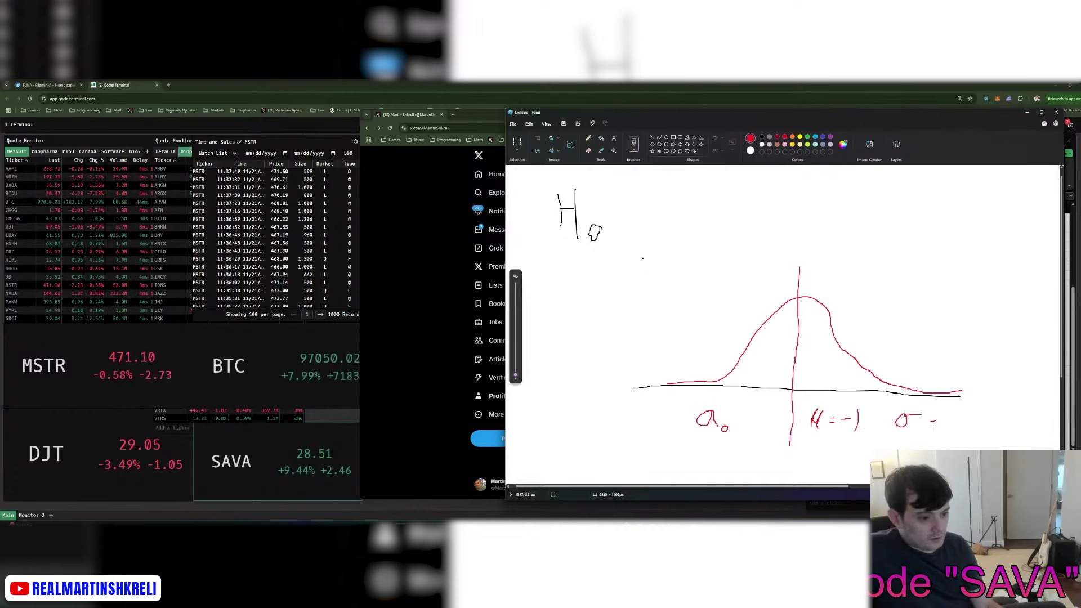
left_click_drag(954, 412, 969, 411)
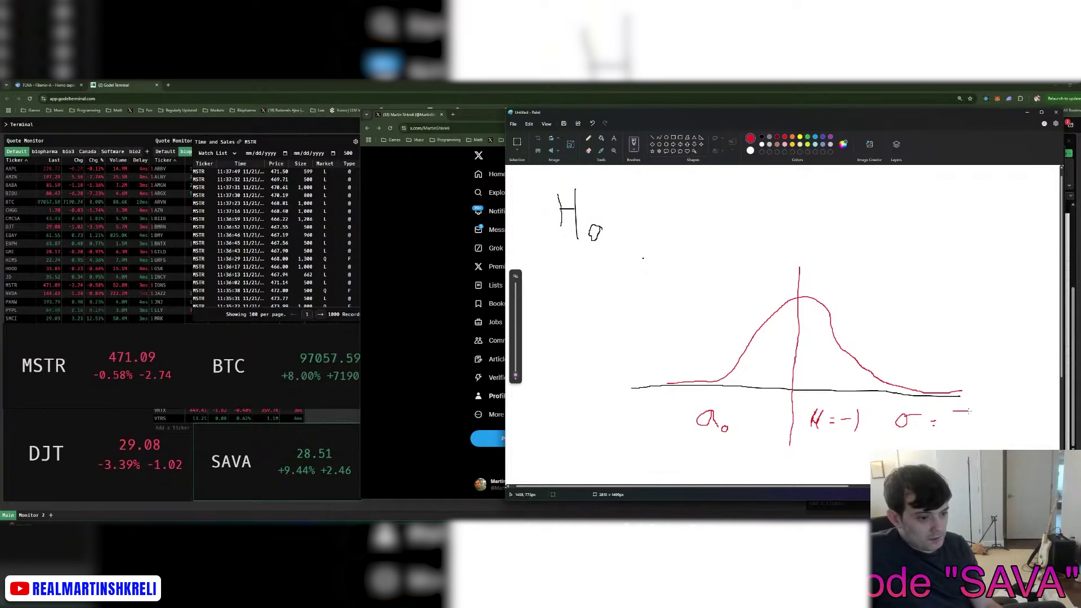
left_click(815, 137)
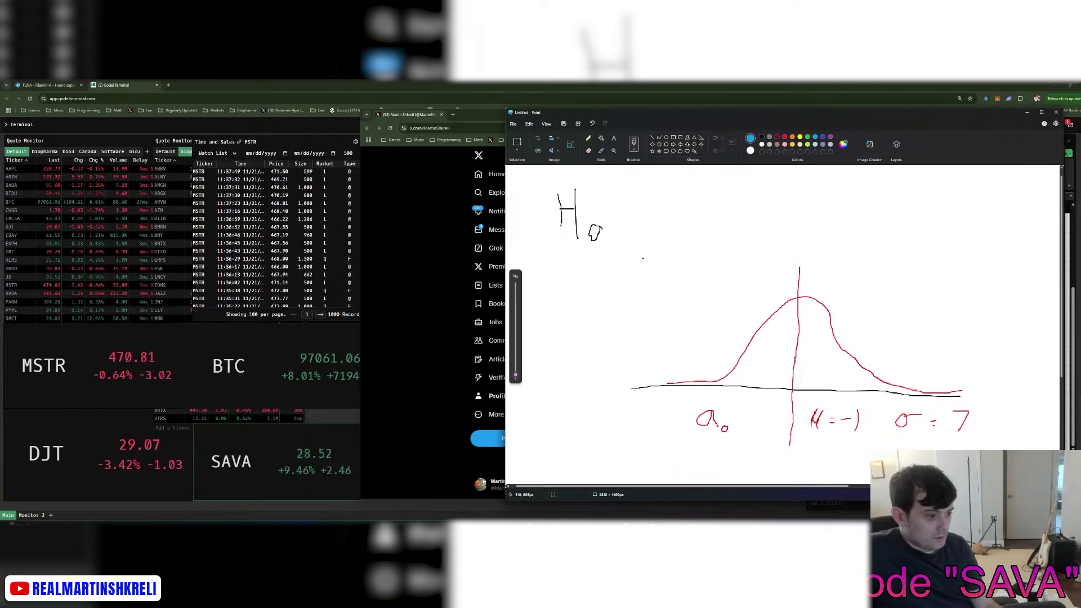
Step: Overlay a blue bell curve labelled α1 with μ = -0.5
mouse_move(669, 383)
left_mouse_down()
mouse_move(704, 385)
mouse_move(788, 299)
mouse_move(901, 387)
mouse_move(970, 393)
left_mouse_up()
left_click_drag(711, 448, 731, 470)
mouse_move(807, 437)
left_mouse_down()
mouse_move(800, 465)
mouse_move(832, 452)
left_mouse_up()
left_click_drag(843, 451, 867, 459)
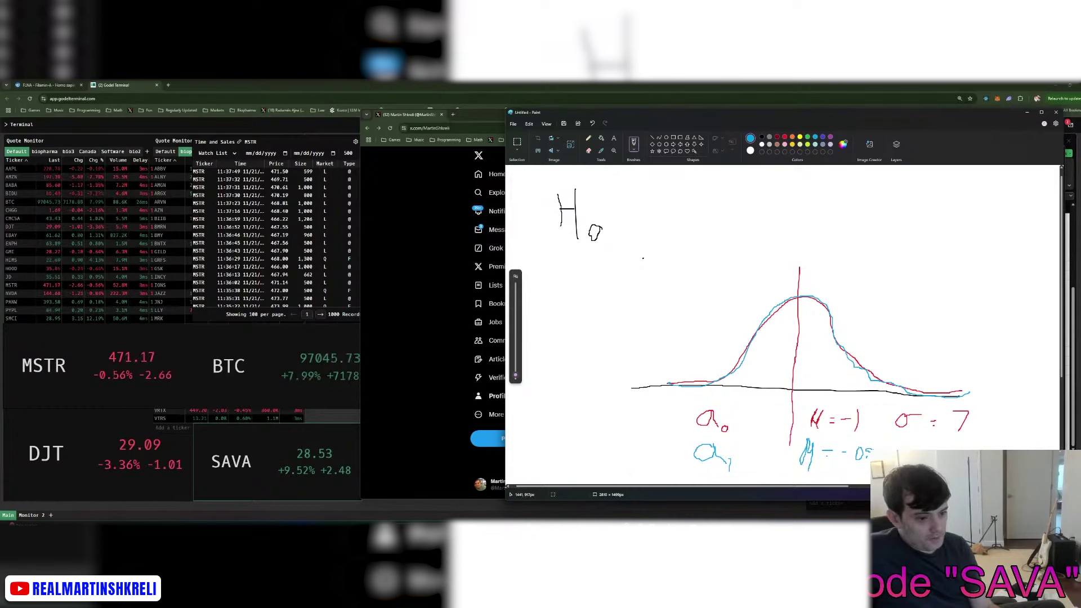
left_click_drag(959, 448, 991, 449)
Step: Amend the red σ to read 7.0 and undo the strokes crossing out H0
left_click(785, 138)
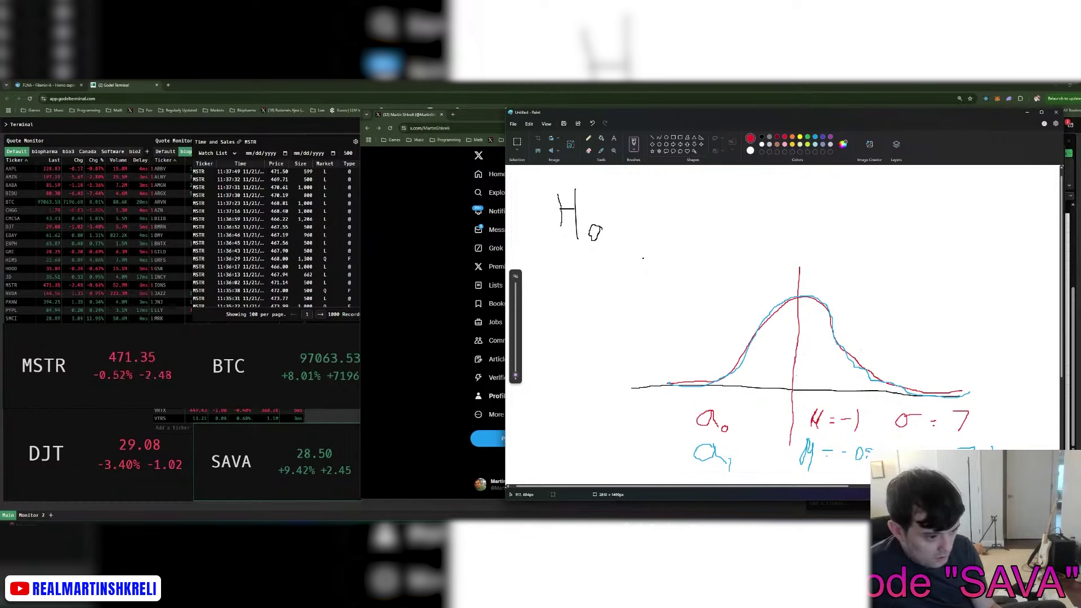
left_click_drag(874, 413, 875, 431)
left_click(960, 430)
mouse_move(993, 412)
left_mouse_down()
mouse_move(985, 428)
mouse_move(995, 413)
left_mouse_up()
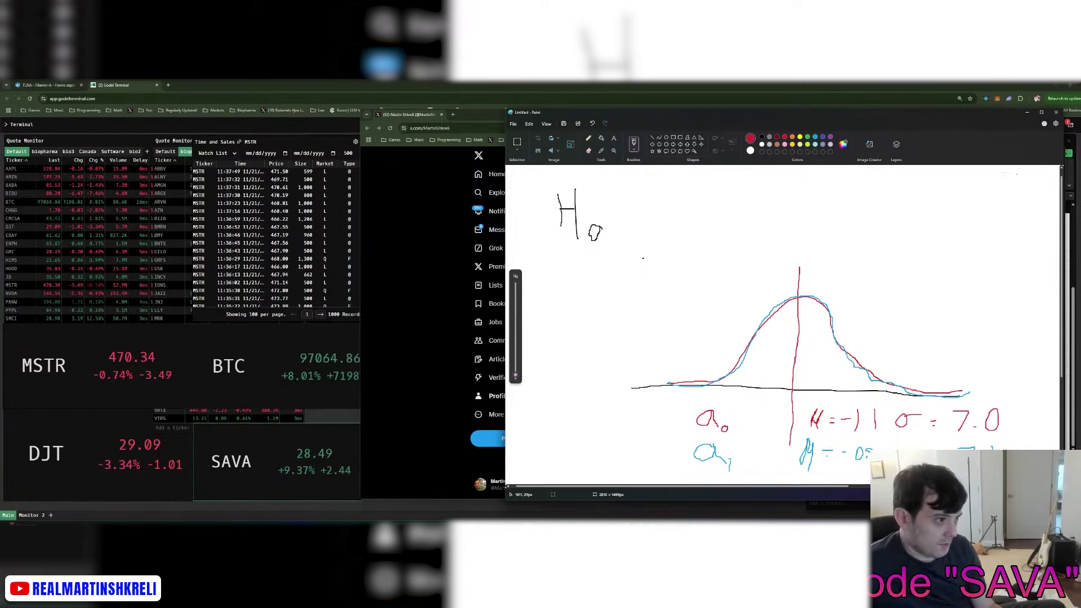
left_click_drag(537, 235, 596, 193)
left_click_drag(576, 206, 598, 232)
key("ctrl+z")
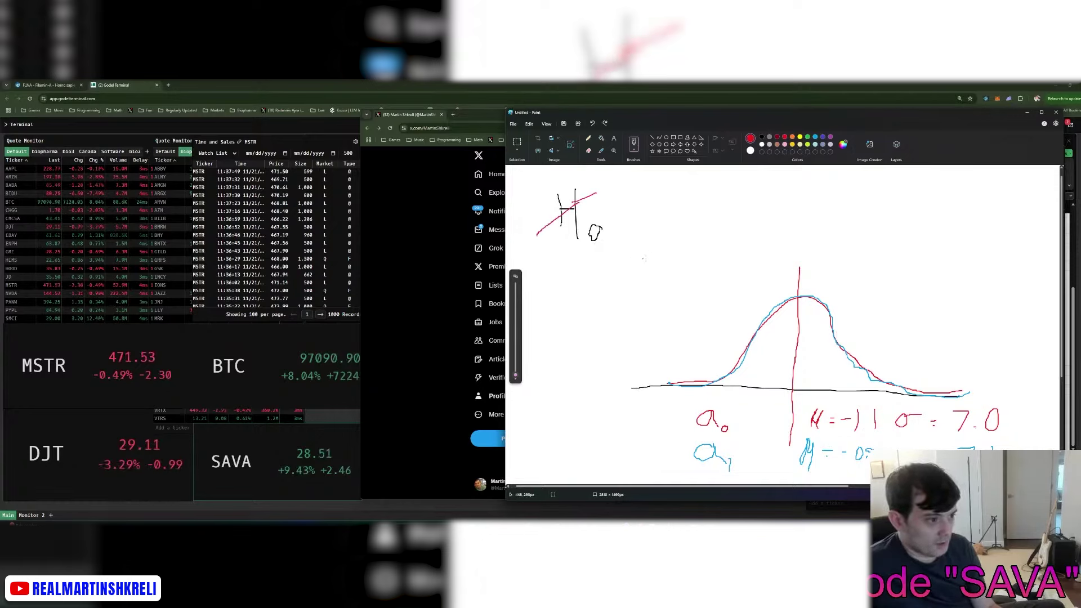
key("ctrl+z")
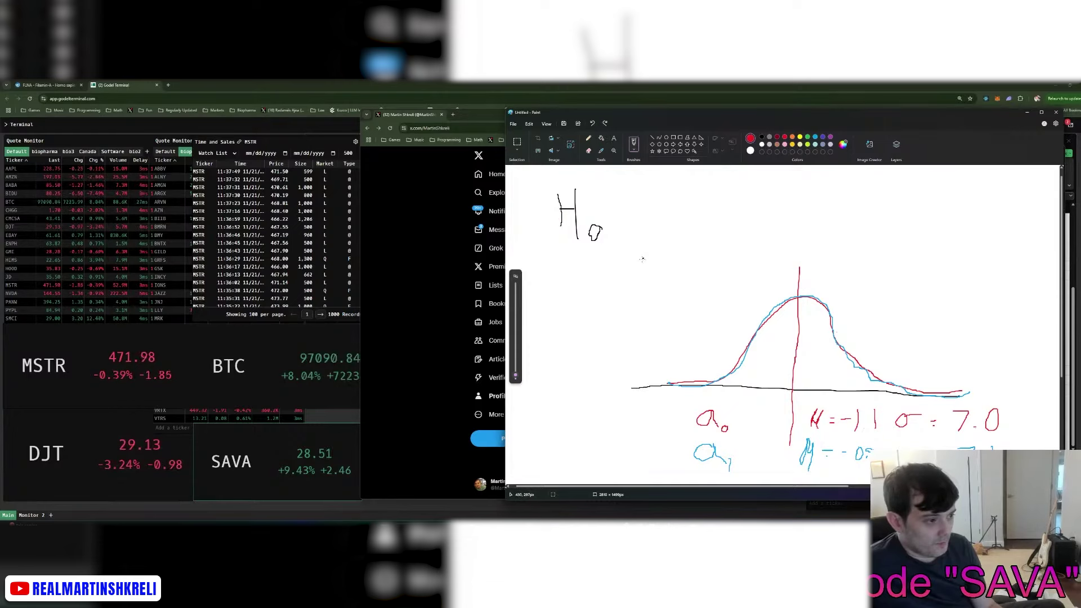
Step: Write a red μ = 0.9 note, box it, and draw an arrow down to the curve's peak
left_click(728, 354)
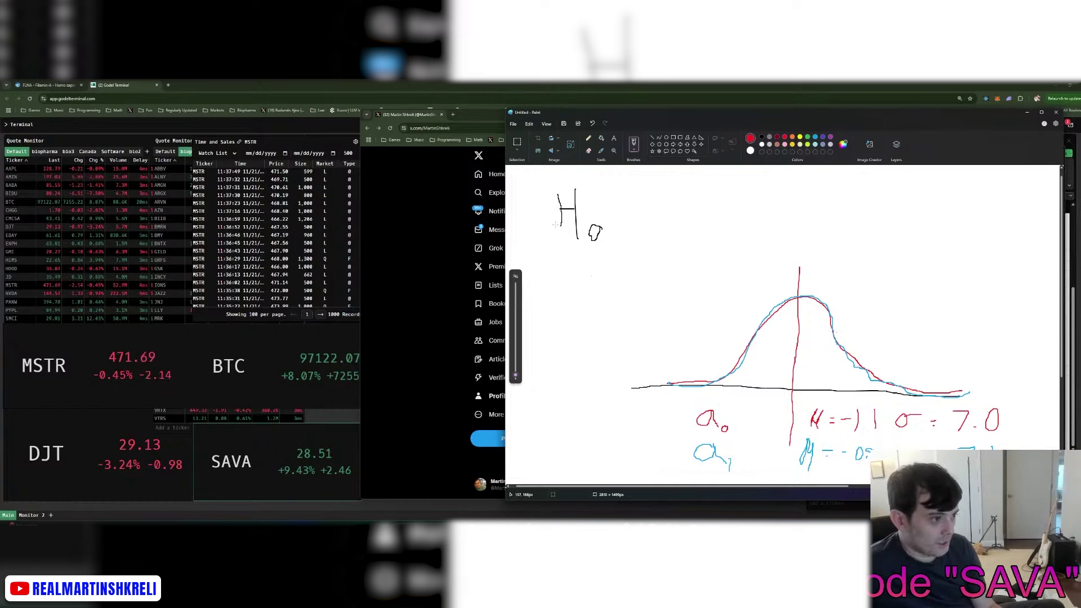
left_click_drag(634, 214, 642, 214)
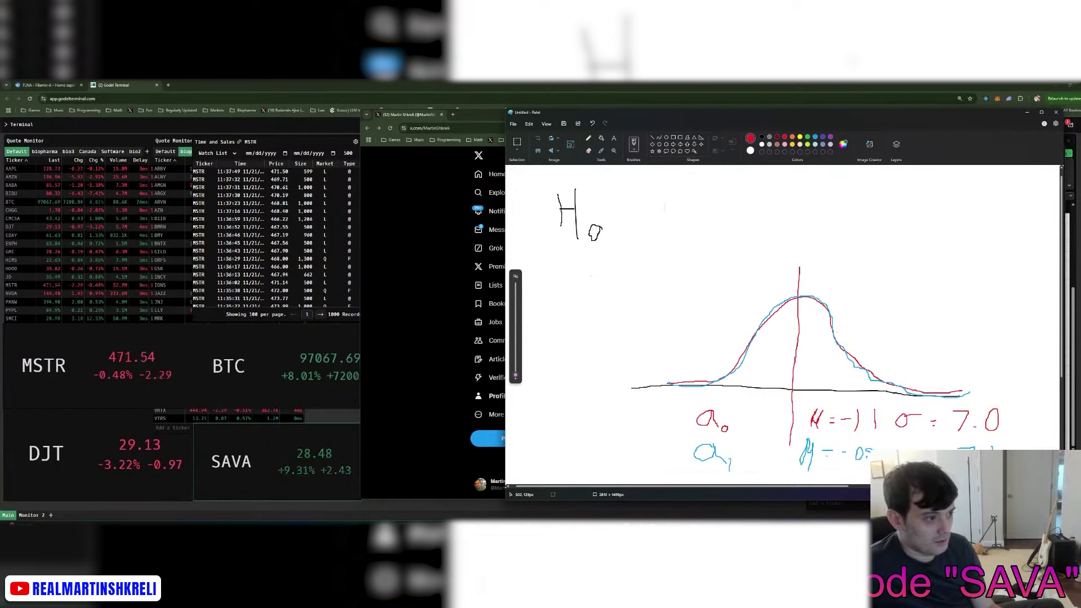
mouse_move(667, 205)
left_mouse_down()
mouse_move(671, 230)
mouse_move(690, 211)
mouse_move(753, 209)
mouse_move(744, 218)
mouse_move(658, 204)
mouse_move(658, 244)
left_mouse_up()
left_click_drag(657, 243, 772, 232)
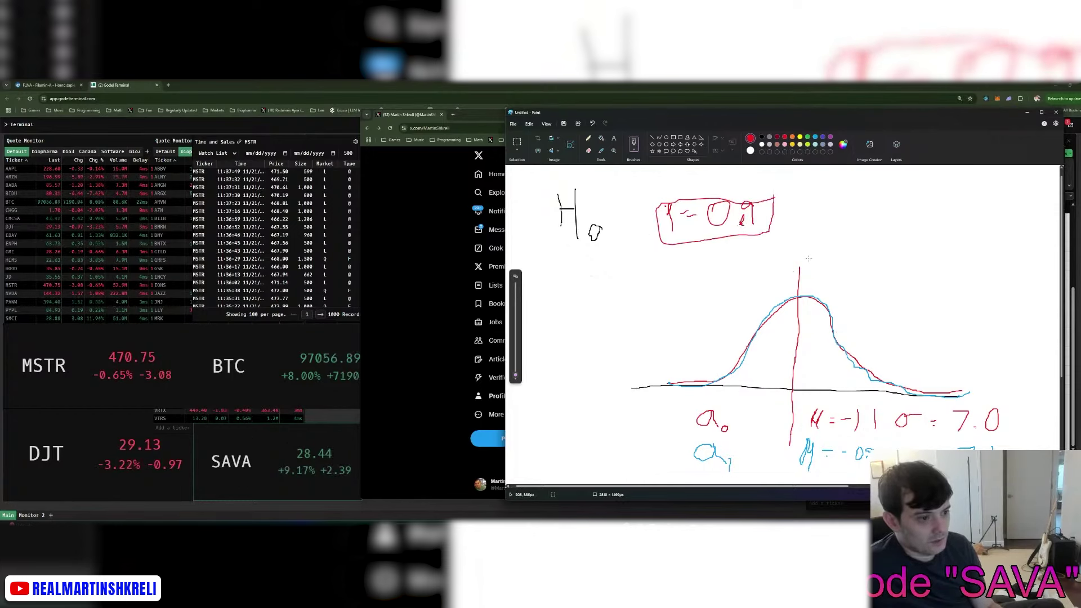
mouse_move(825, 235)
left_mouse_down()
mouse_move(803, 290)
mouse_move(820, 276)
left_mouse_up()
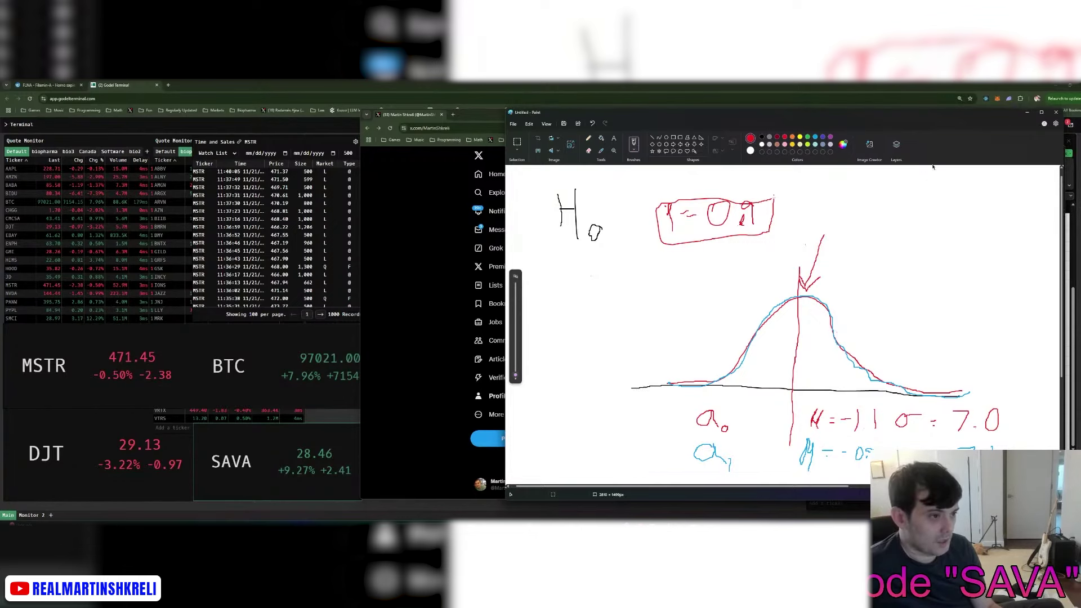
left_click(823, 137)
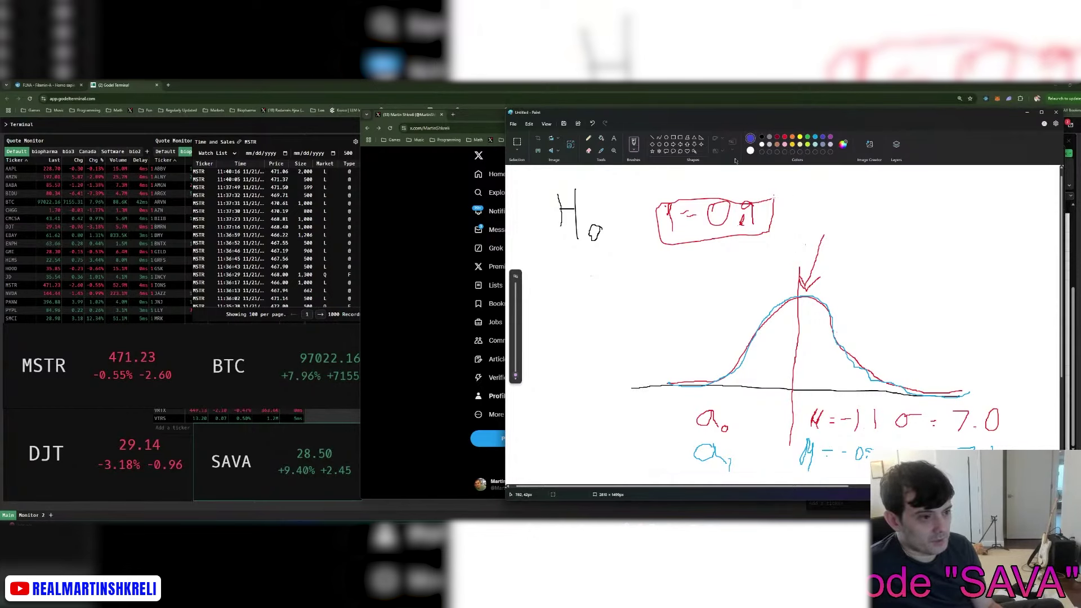
Step: Draw a shifted green curve with a green arrow pointing at it
left_click(808, 137)
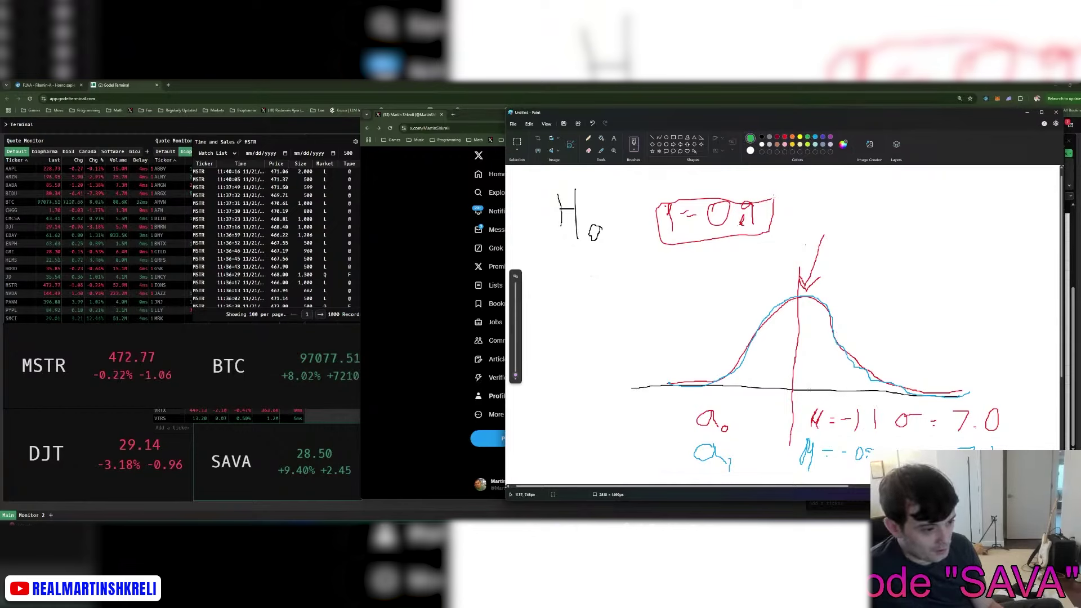
left_click_drag(748, 313, 803, 326)
key("ctrl+z")
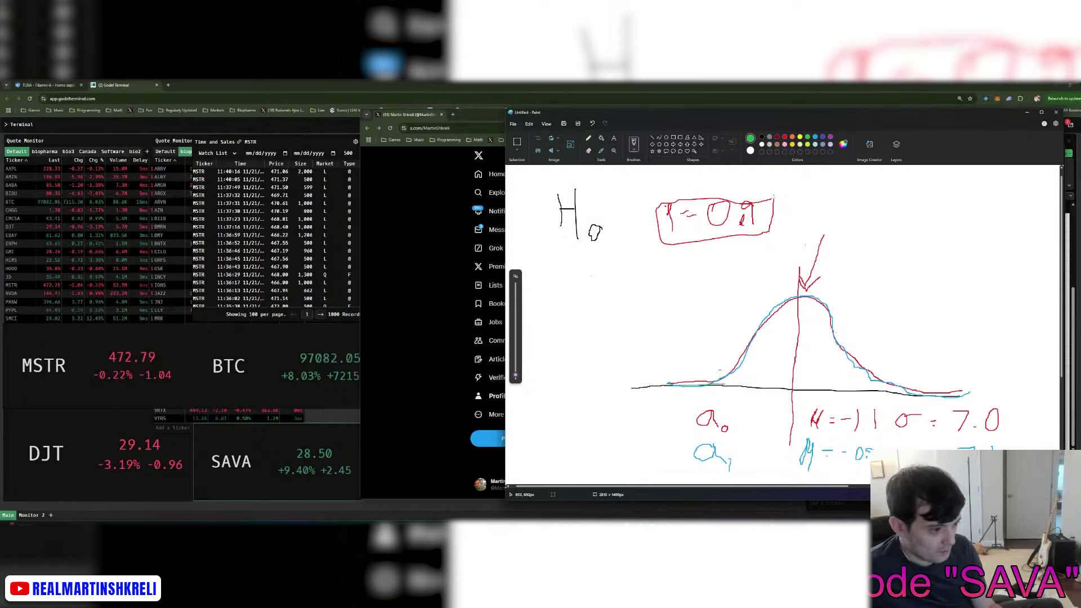
mouse_move(745, 375)
left_mouse_down()
mouse_move(797, 294)
mouse_move(831, 293)
left_mouse_up()
mouse_move(850, 331)
left_mouse_down()
mouse_move(875, 367)
mouse_move(969, 399)
left_mouse_up()
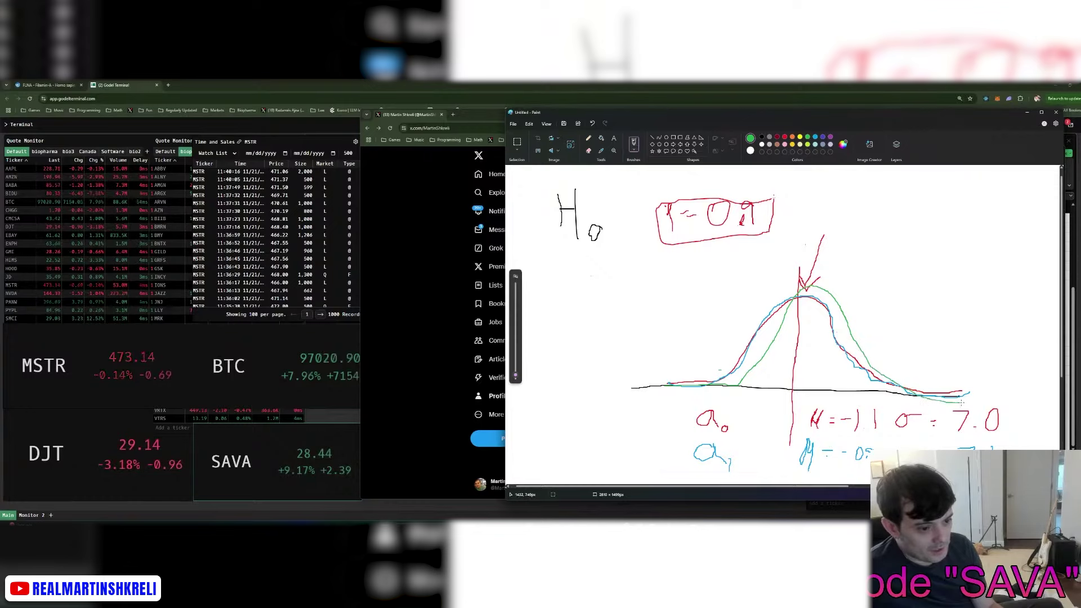
mouse_move(878, 345)
left_mouse_down()
mouse_move(865, 352)
mouse_move(896, 354)
left_mouse_up()
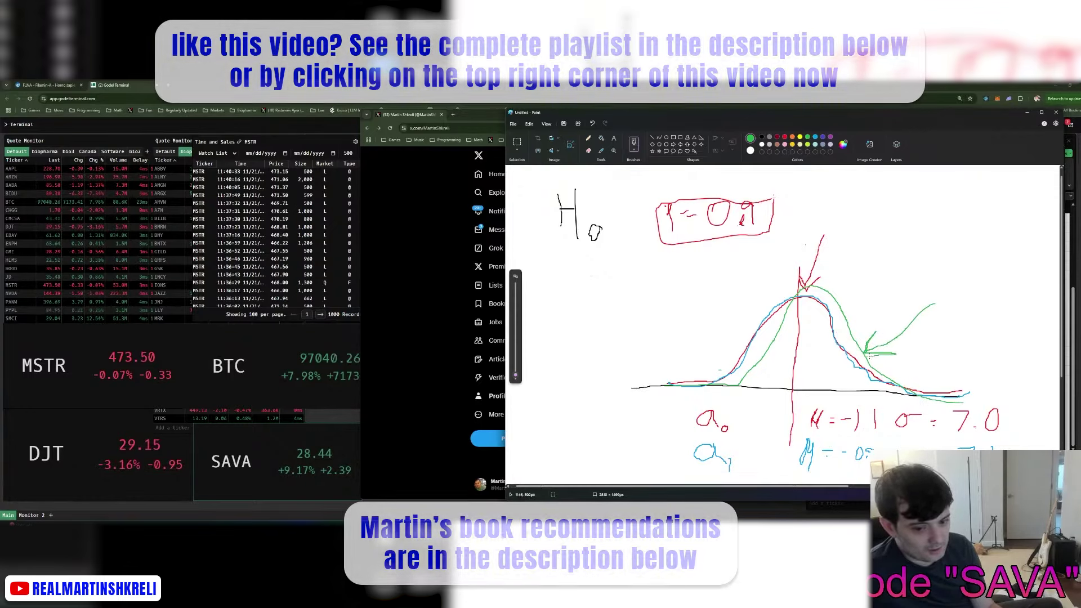
mouse_move(870, 349)
left_mouse_down()
mouse_move(874, 332)
mouse_move(899, 351)
left_mouse_up()
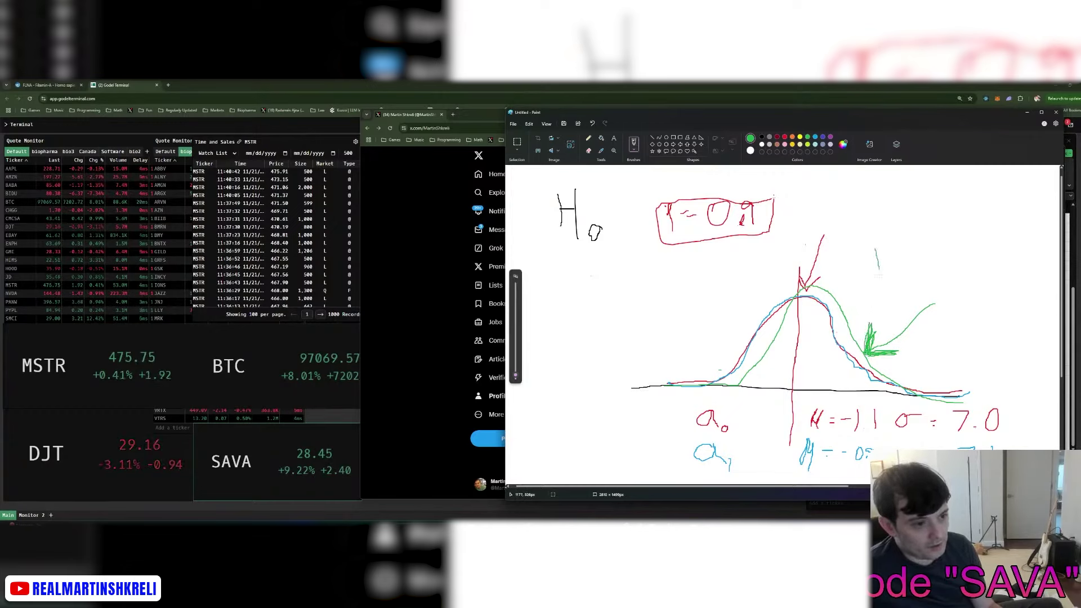
Step: Write green notes n = 900 above the arrow and σ = 30 left of the curves
mouse_move(878, 276)
left_mouse_down()
mouse_move(879, 255)
mouse_move(889, 276)
left_mouse_up()
mouse_move(902, 266)
left_mouse_down()
mouse_move(935, 249)
mouse_move(939, 276)
mouse_move(954, 265)
mouse_move(949, 247)
mouse_move(968, 265)
left_mouse_up()
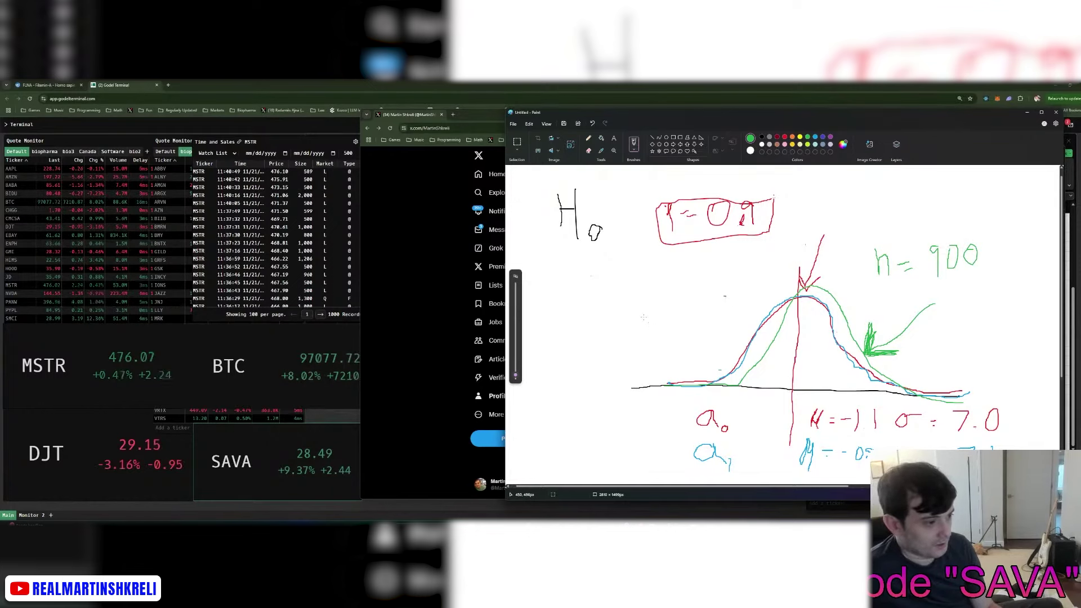
left_click_drag(575, 330, 628, 323)
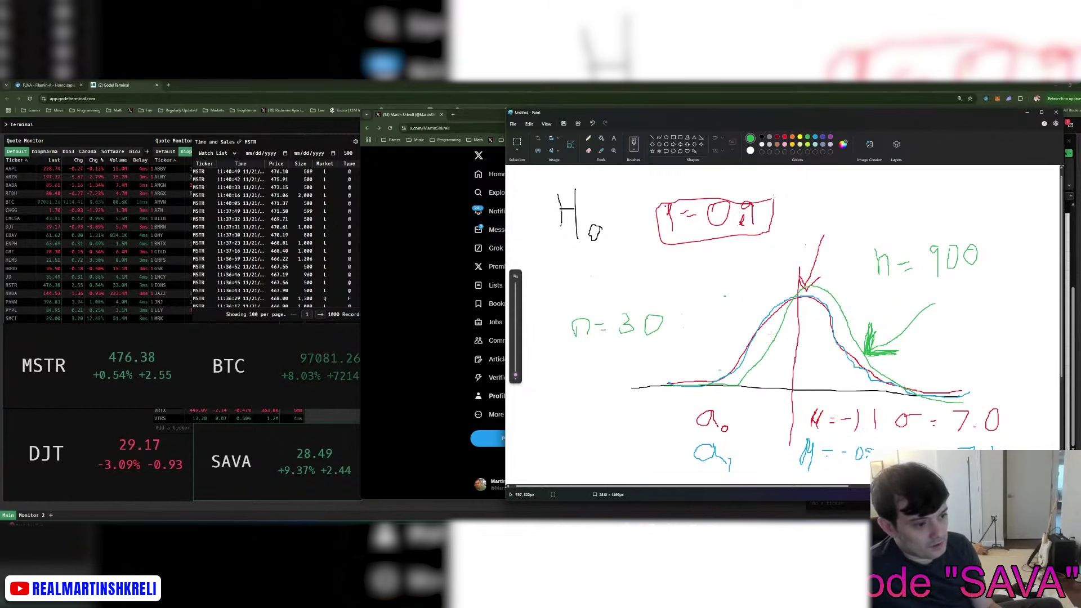
scroll(616, 315, "down", 5)
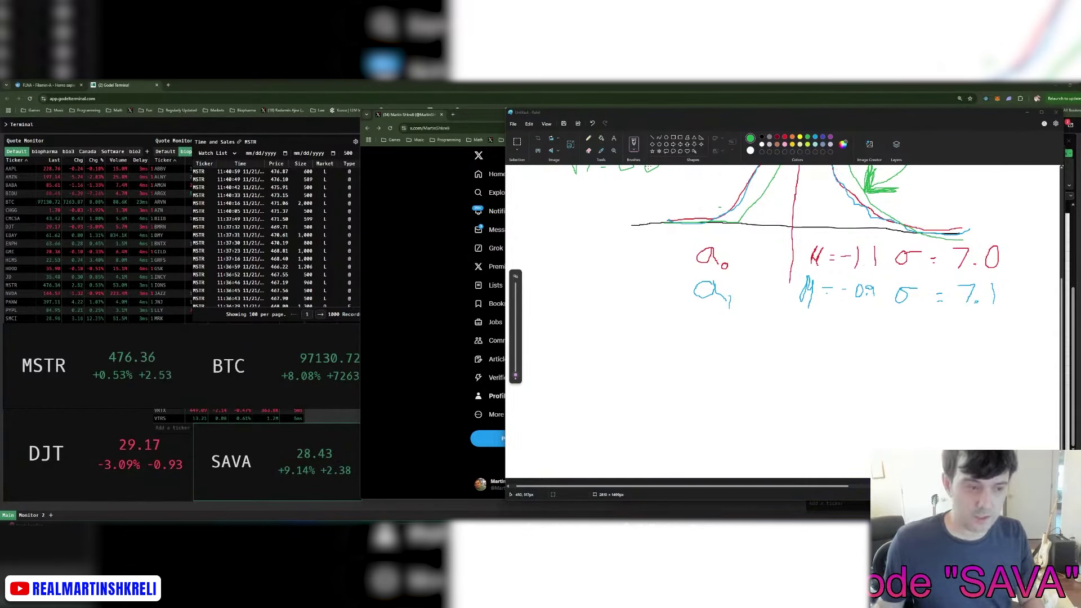
Step: In the Ubuntu terminal, cd into pvalues, list it, and run 'code .' to open it
key("alt+Tab")
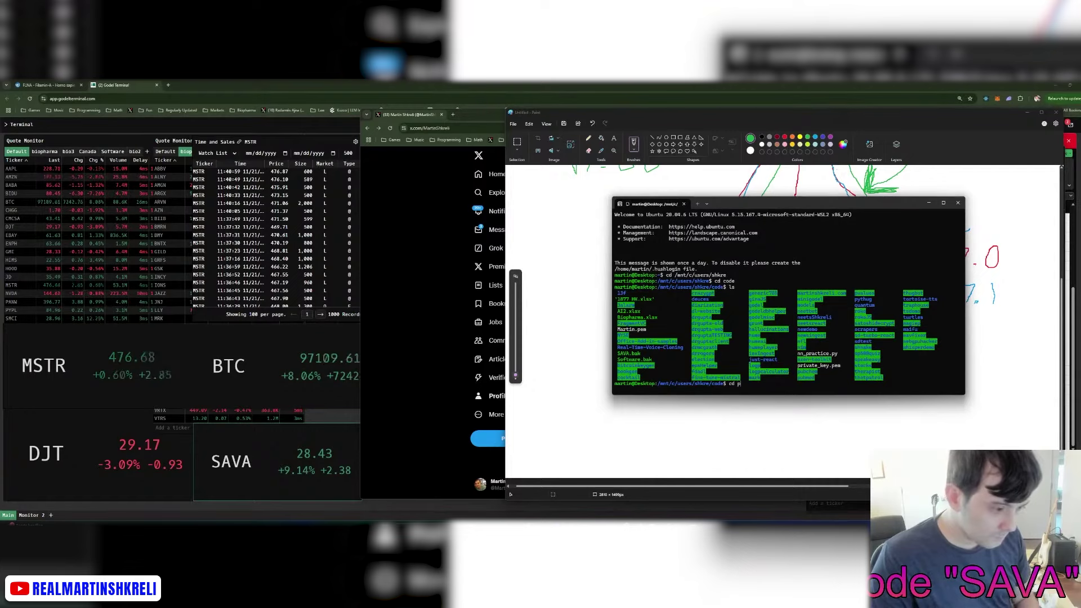
type("values/")
key("Return")
type("ls")
key("Return")
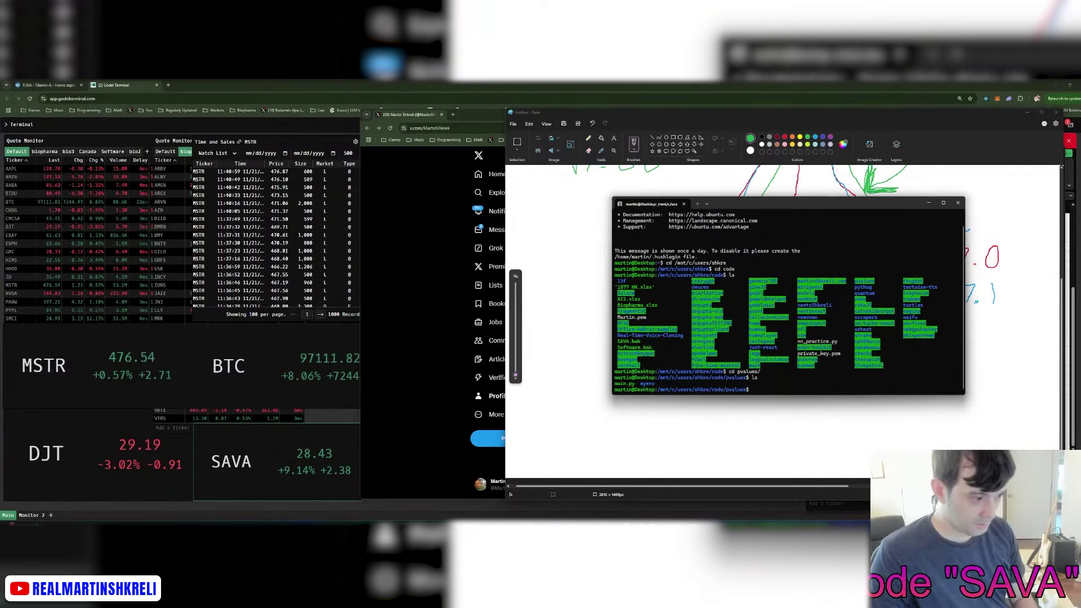
type("code ")
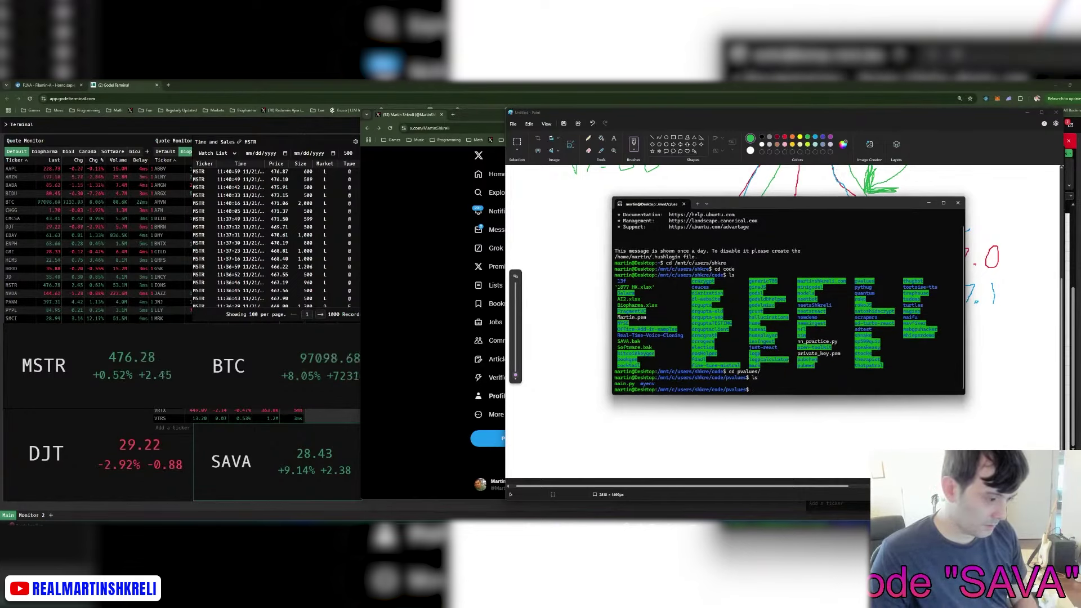
type(".")
key("Return")
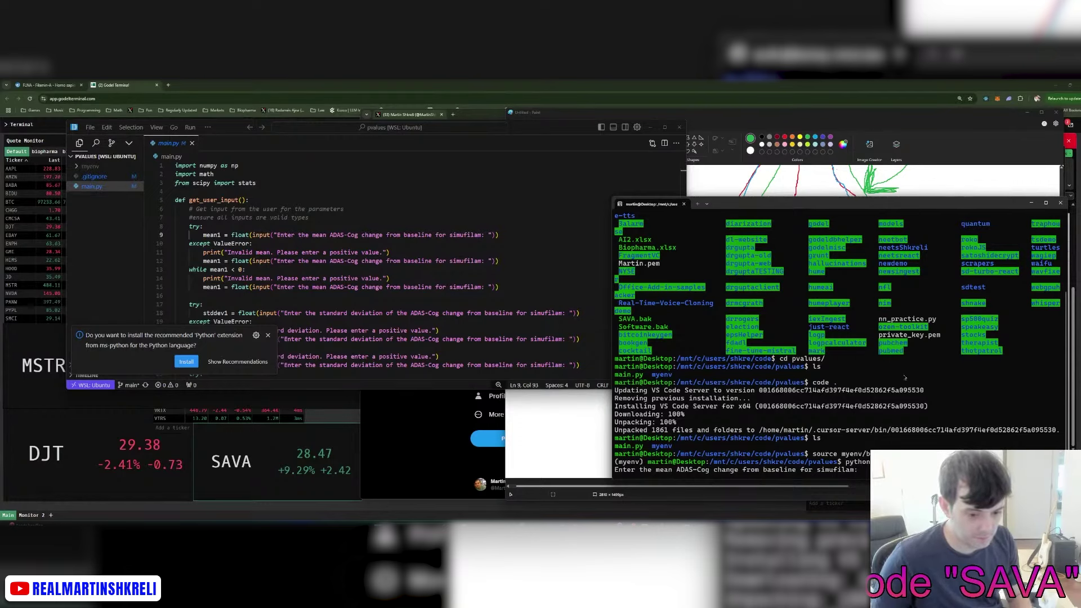
Step: Answer the simufilam prompts: mean 1, default SD 8 and dropout rate 0.25
type("-1")
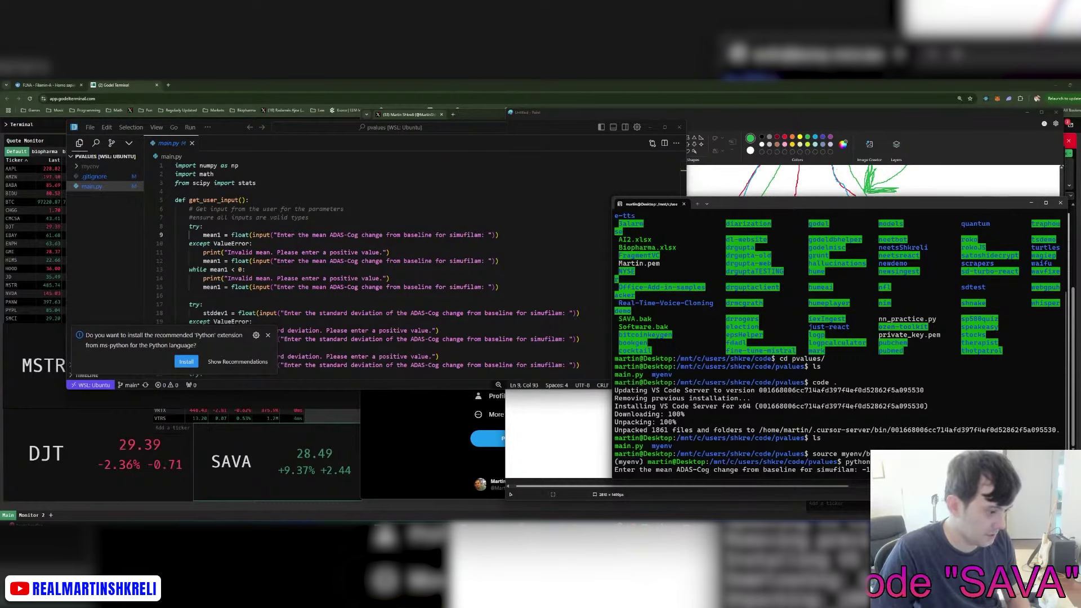
key("BackSpace")
key("BackSpace")
type("1")
key("Return")
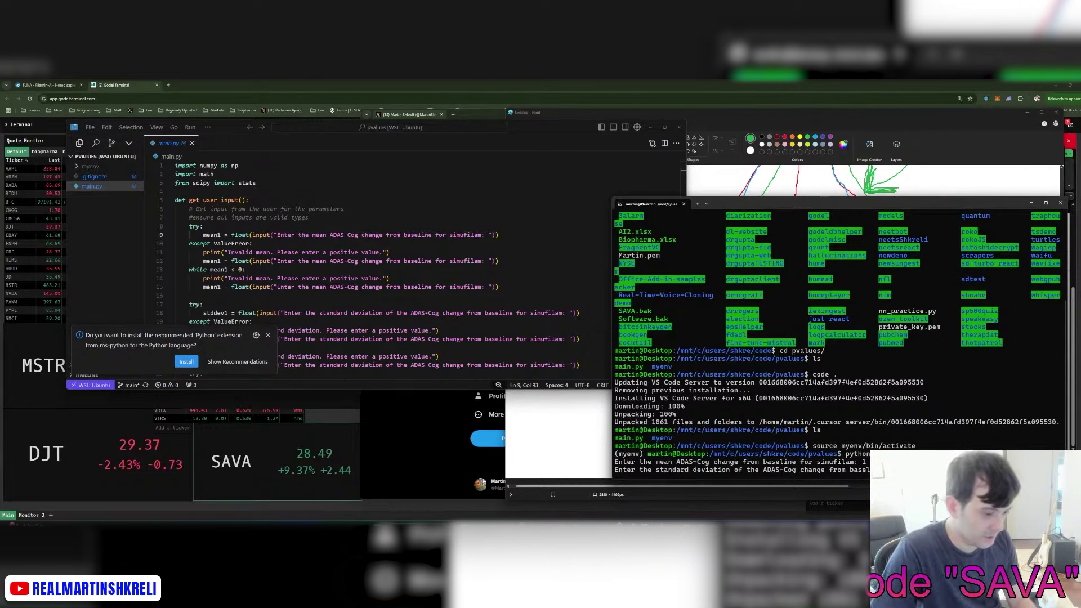
key("Return")
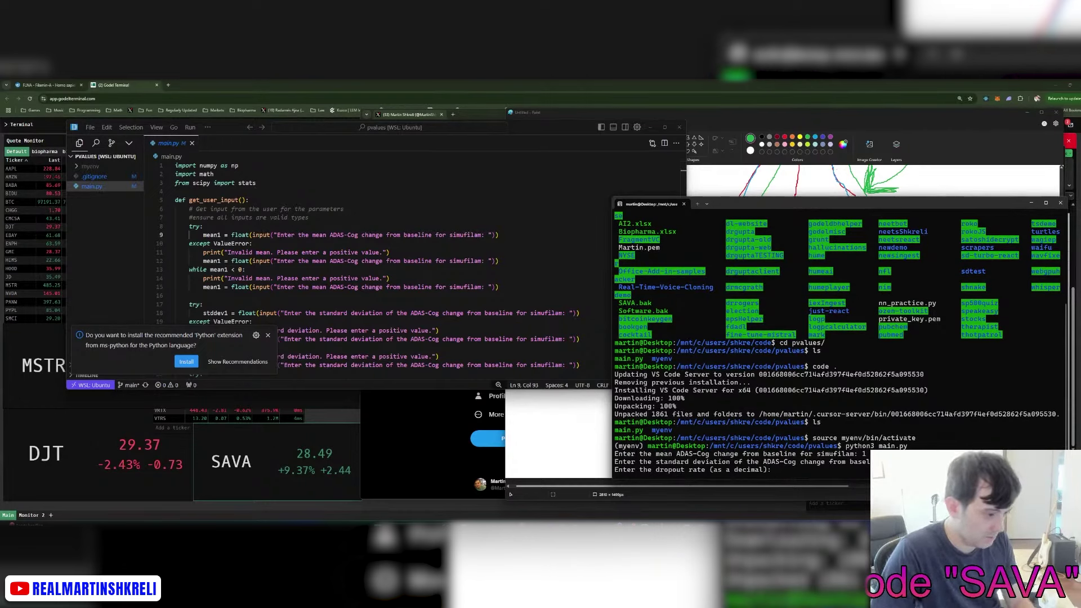
type(".25")
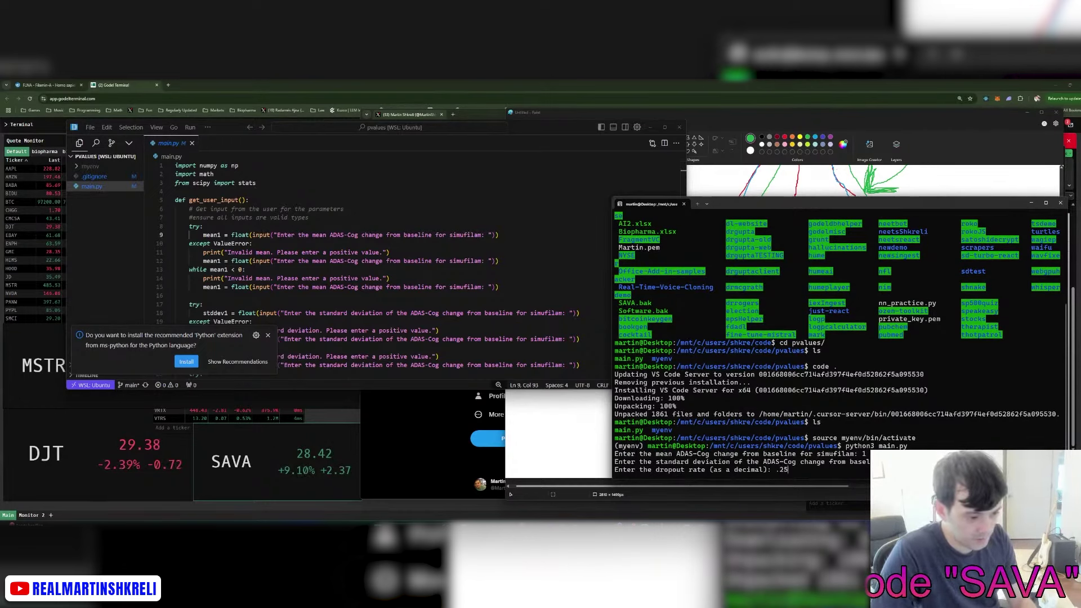
key("Return")
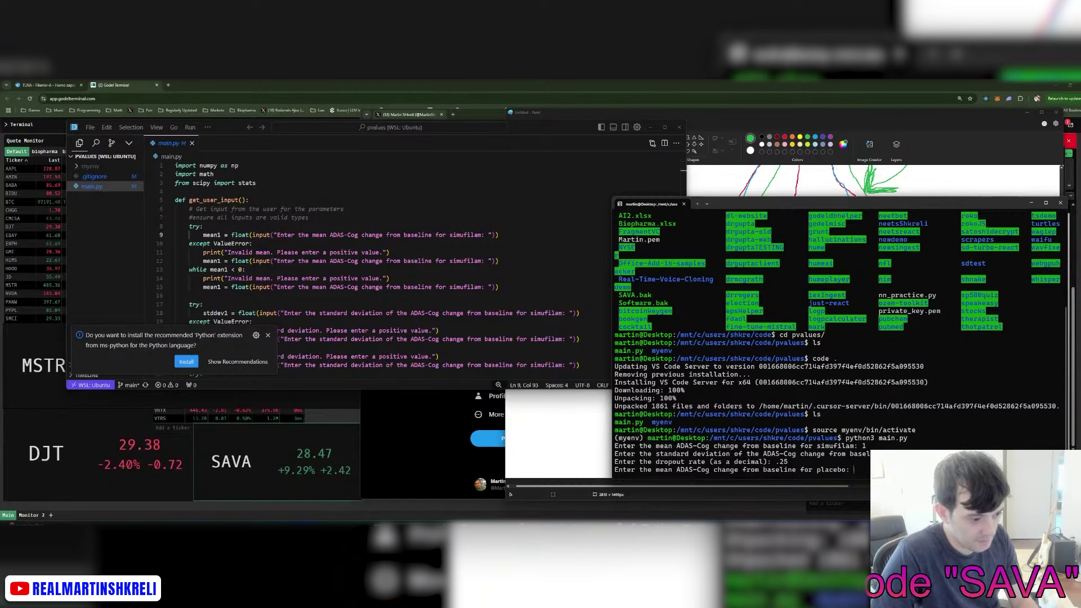
Step: Enter placebo mean 1.1 and SD 8, enforce a max delta of 1, and run 5 simulations
type("1.1")
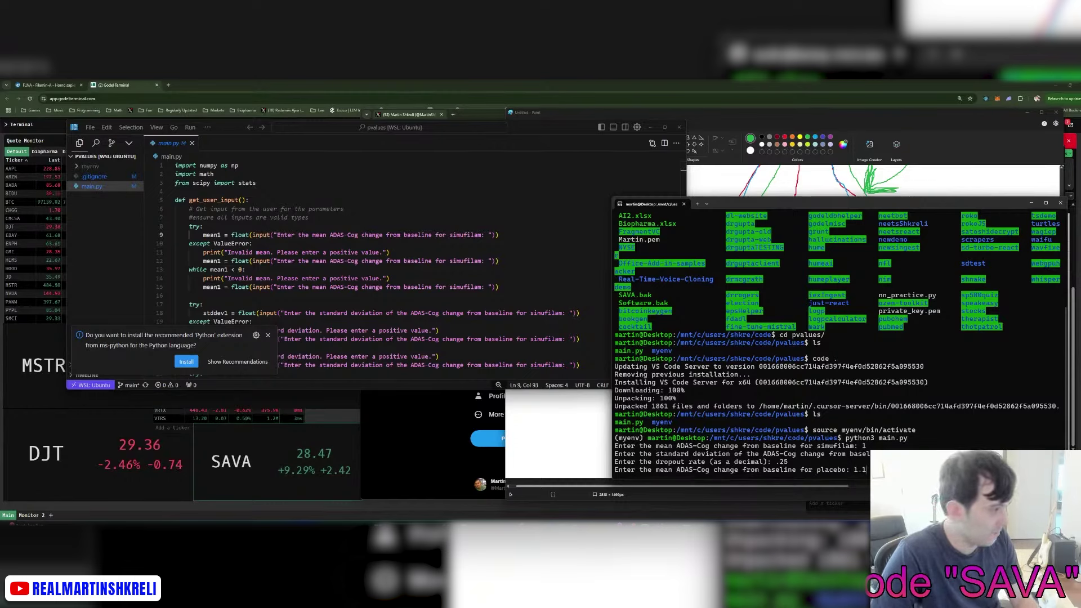
key("Return")
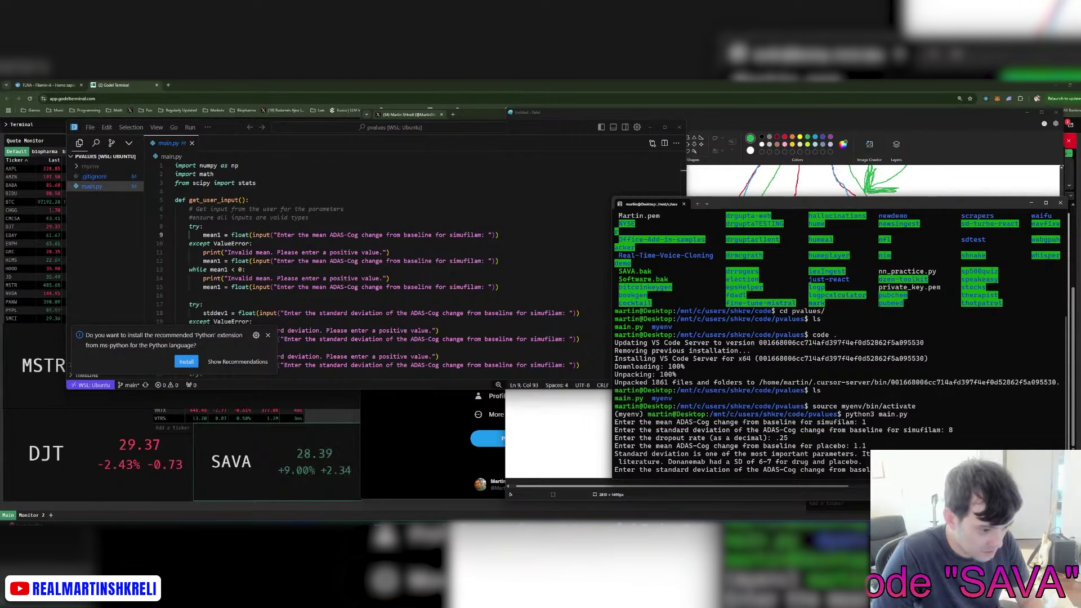
key("Return")
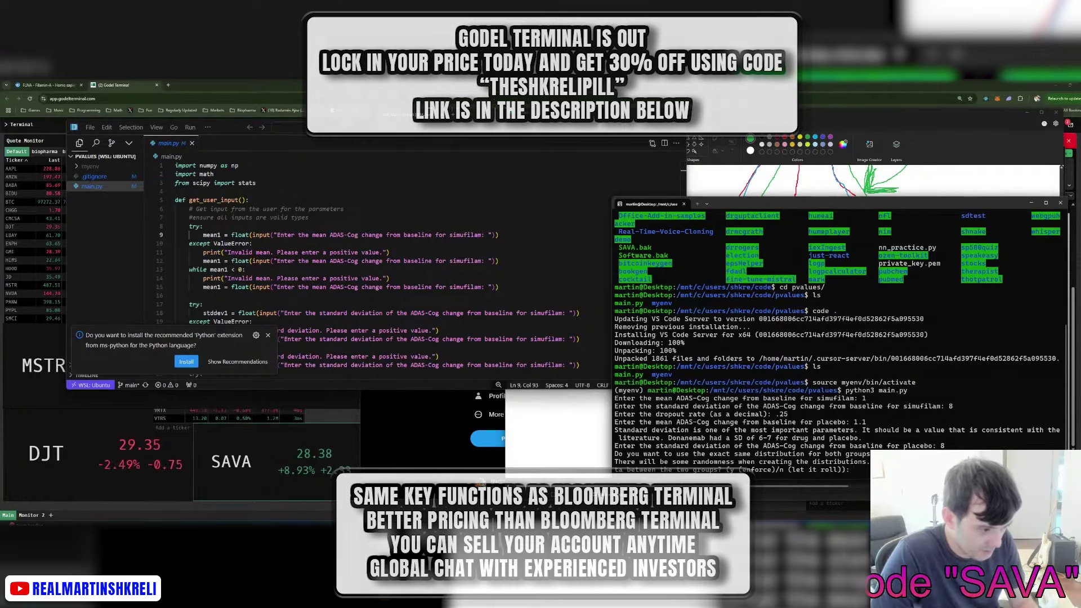
type("y")
key("Return")
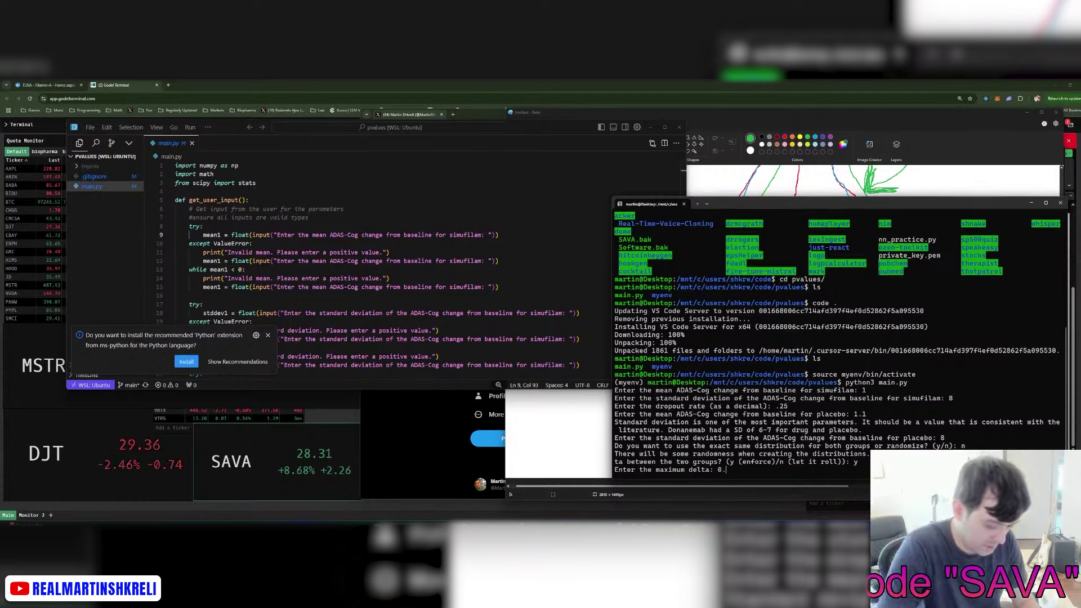
type("1")
key("Return")
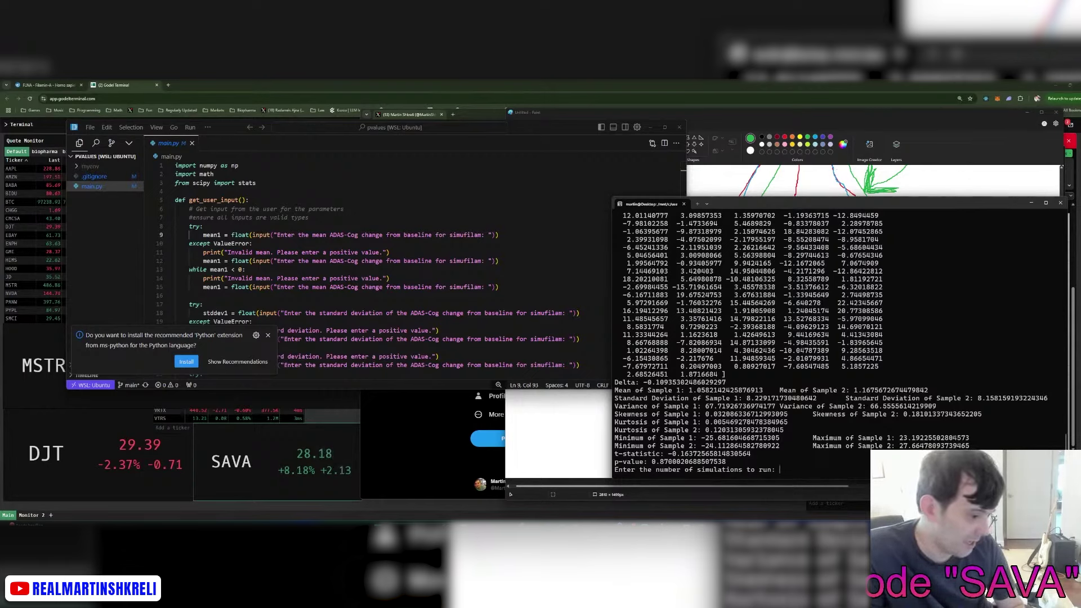
type("5")
key("Return")
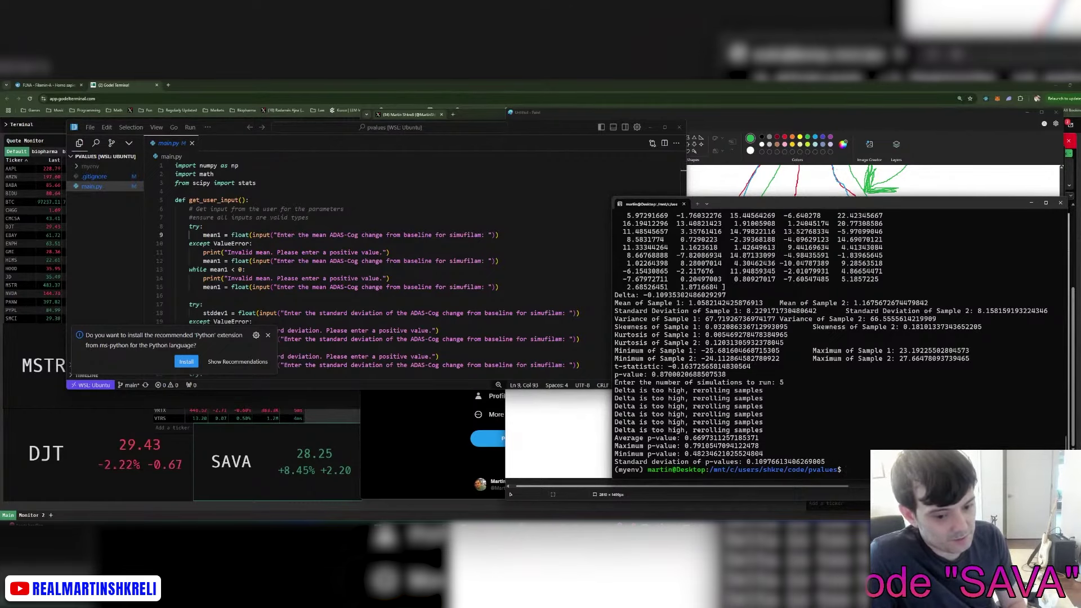
key("alt+Tab")
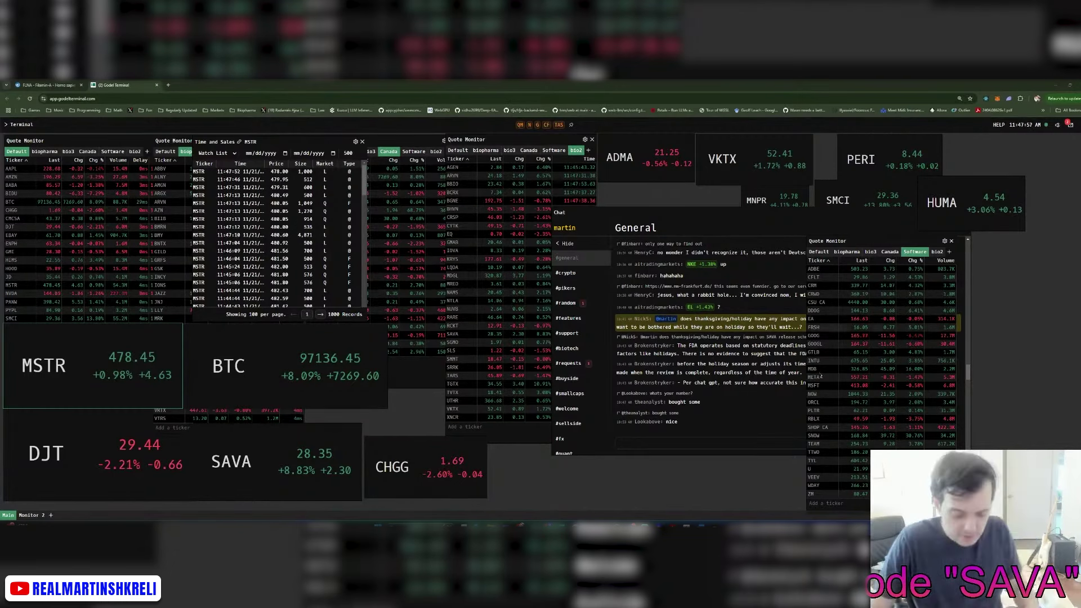
Step: Open the GraphPad t test calculator in a new, smaller browser window
key("ctrl+n")
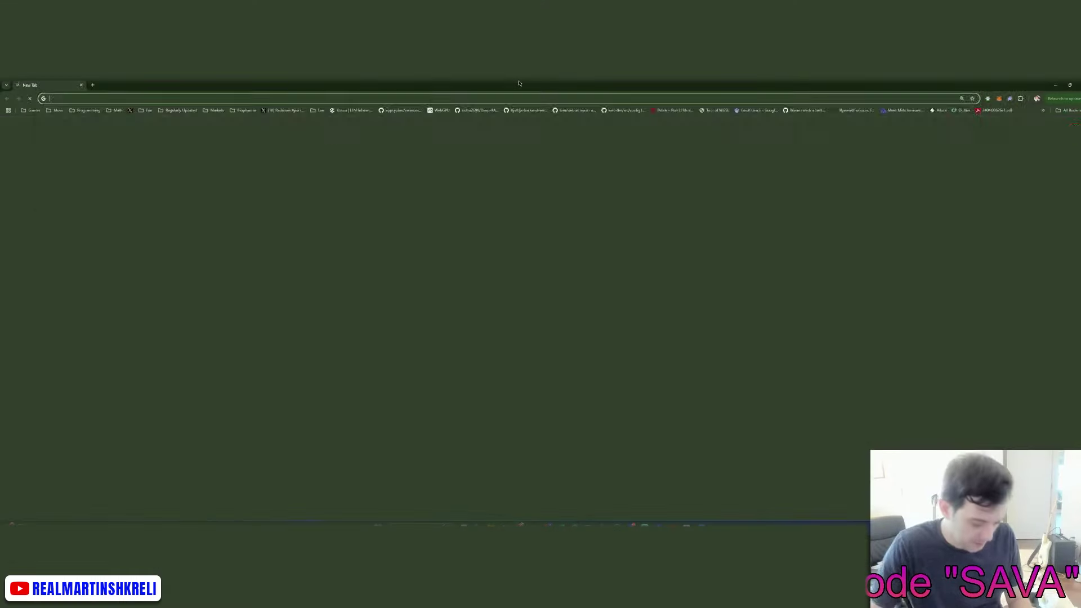
type("graph")
key("Return")
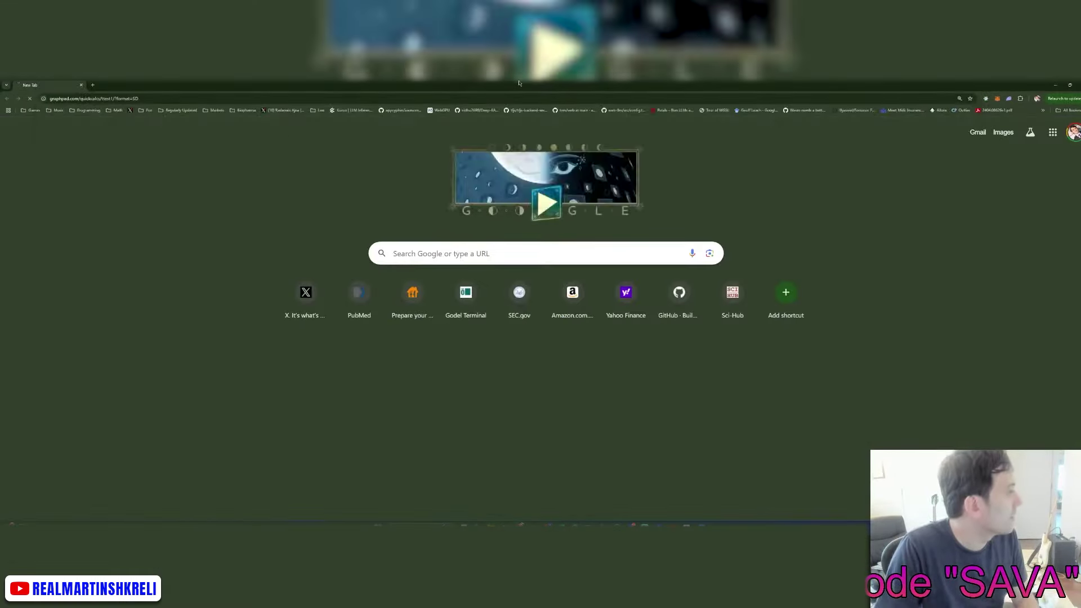
left_click_drag(518, 83, 661, 114)
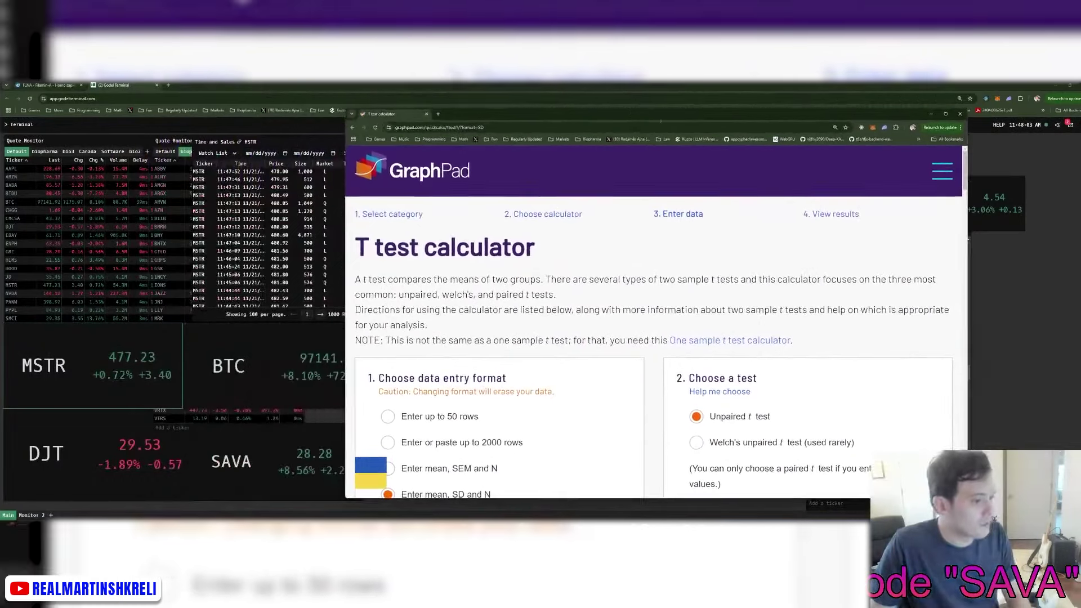
key("ctrl+l")
key("alt+Tab")
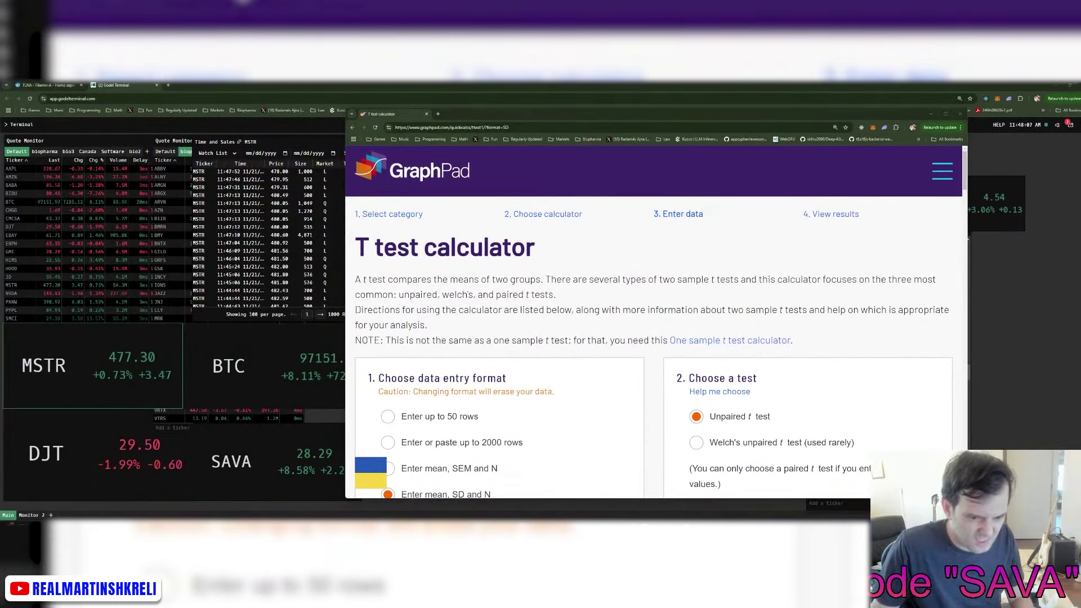
scroll(834, 398, "down", 2)
scroll(834, 398, "down", 2)
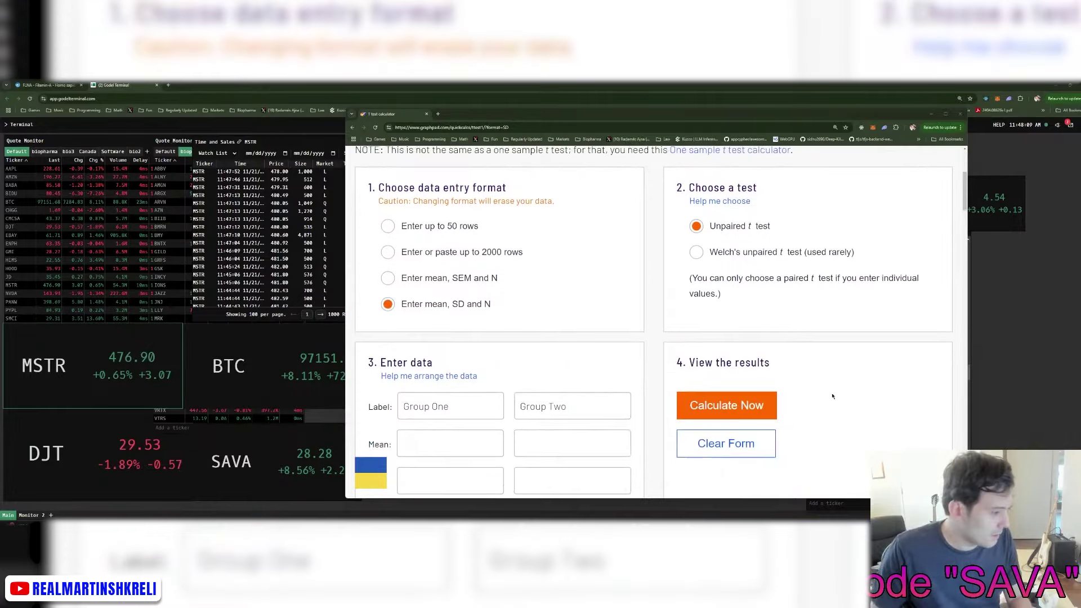
Step: Label the two groups Simufilam and Placebo
left_click(416, 343)
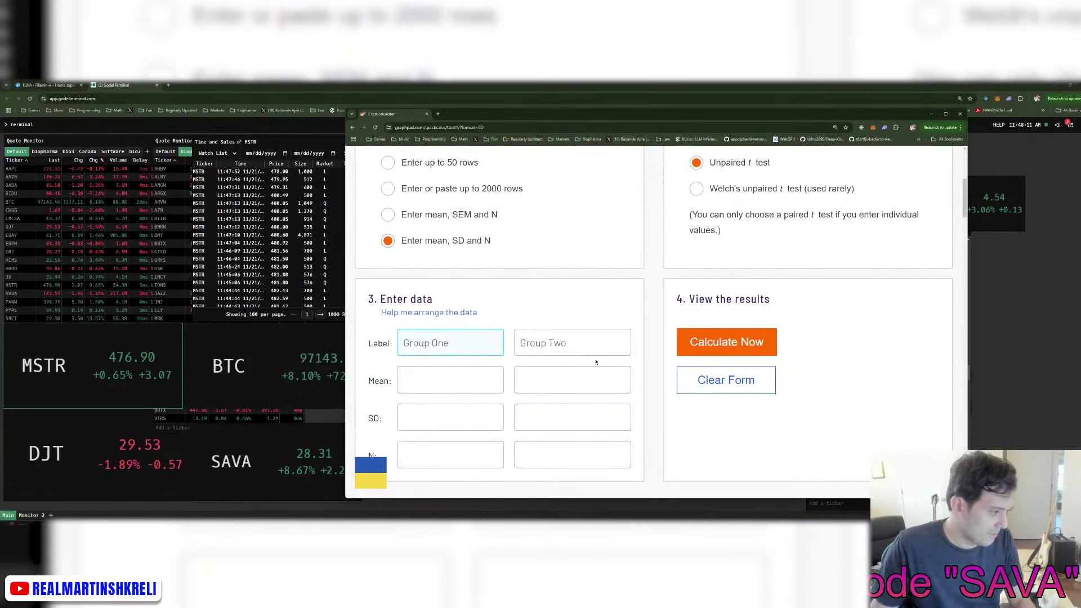
key("ctrl+a")
type("Simufilam")
key("Tab")
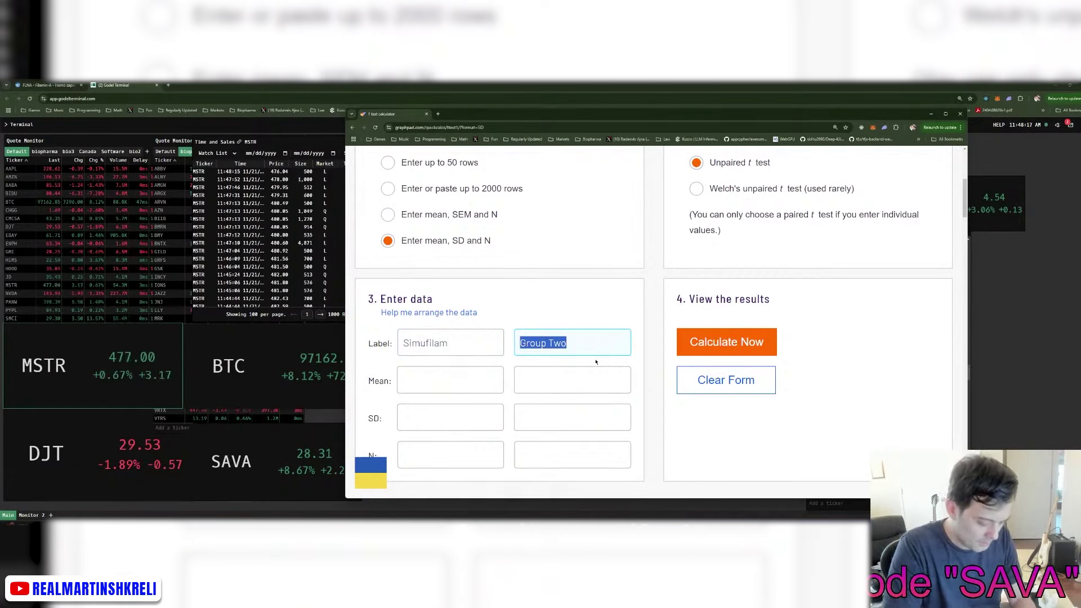
type("Placebo")
key("Tab")
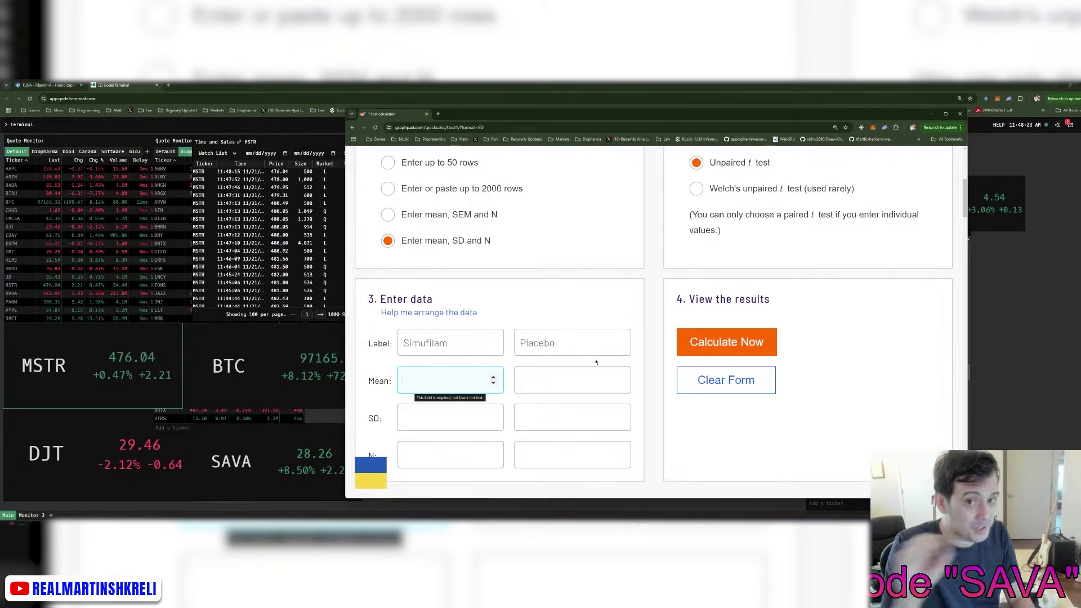
Step: Enter mean 1 for Simufilam and mean 2 for Placebo
scroll(655, 285, "down", 1)
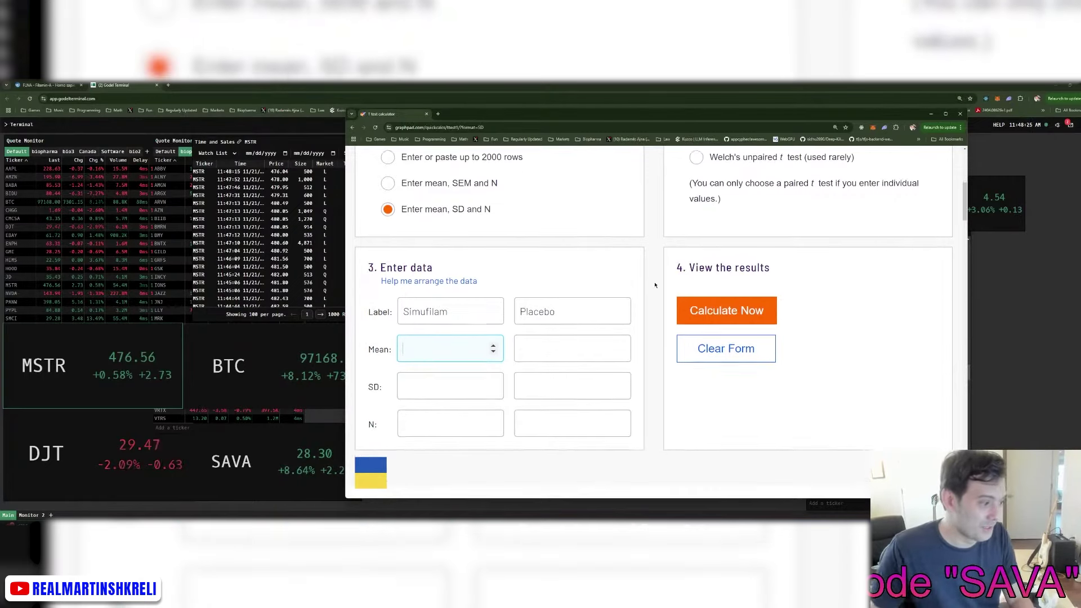
scroll(655, 285, "down", 3)
scroll(684, 285, "up", 1)
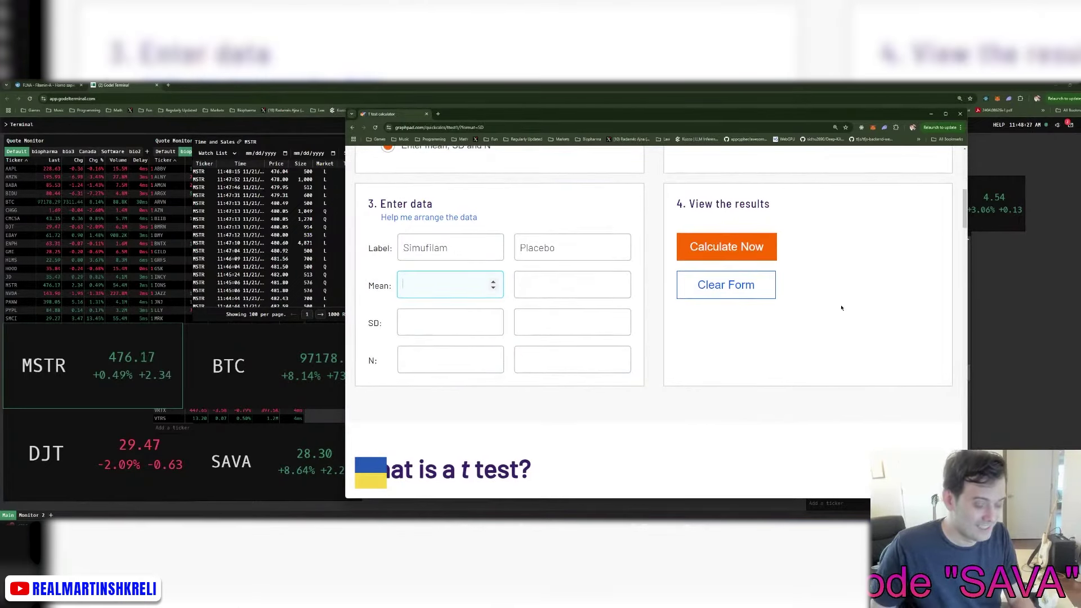
type("1")
key("Tab")
type("2")
key("Tab")
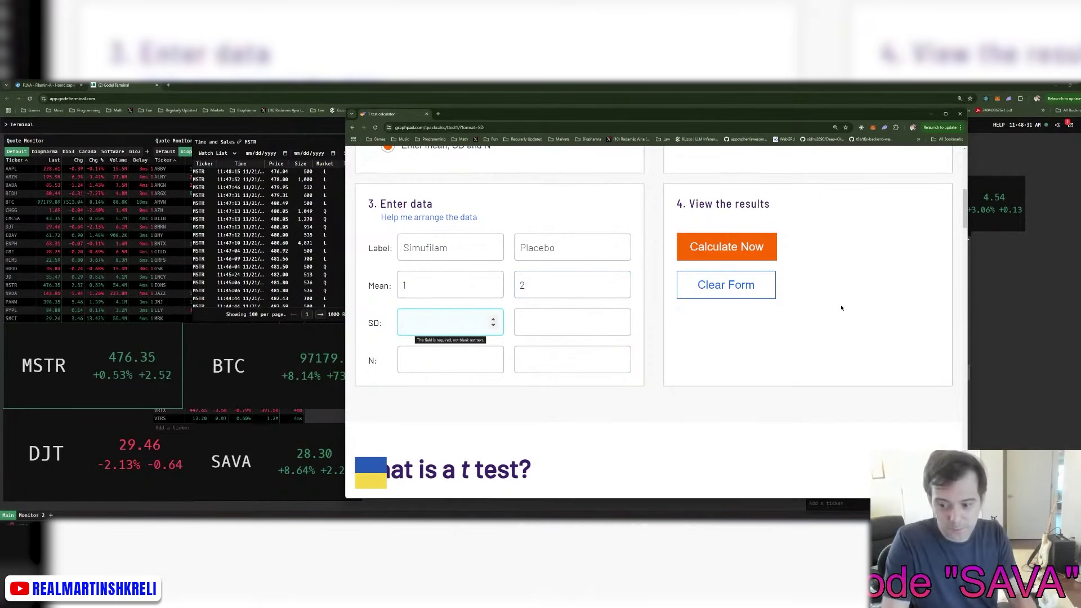
Step: Enter SD 8 and N 450 for both groups and calculate the unpaired t test
key("Tab")
key("shift+Tab")
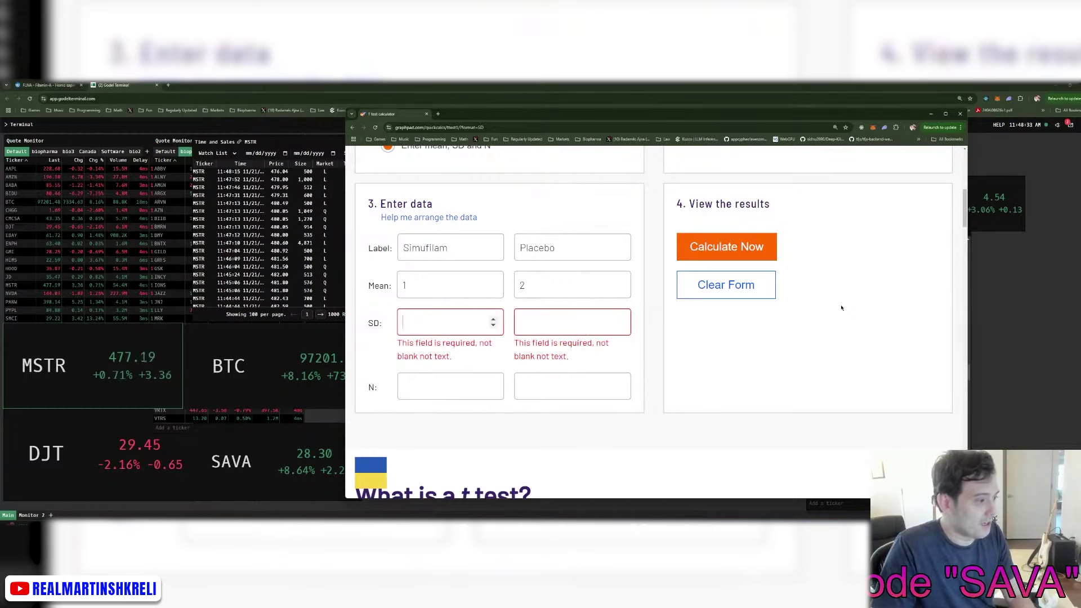
type("8")
key("Tab")
type("8")
key("Tab")
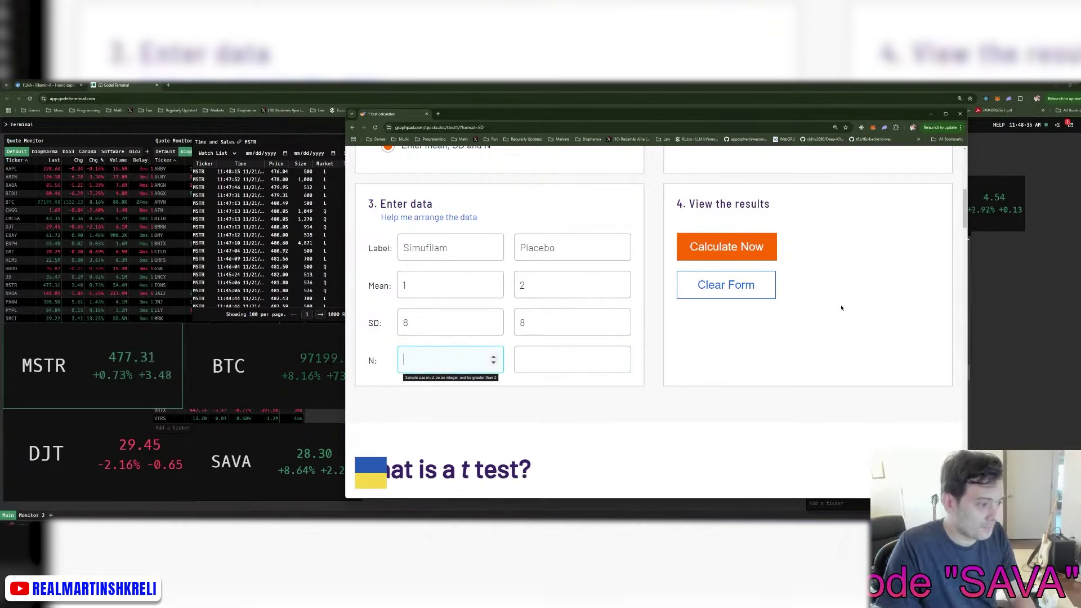
type("450")
key("Tab")
type("450")
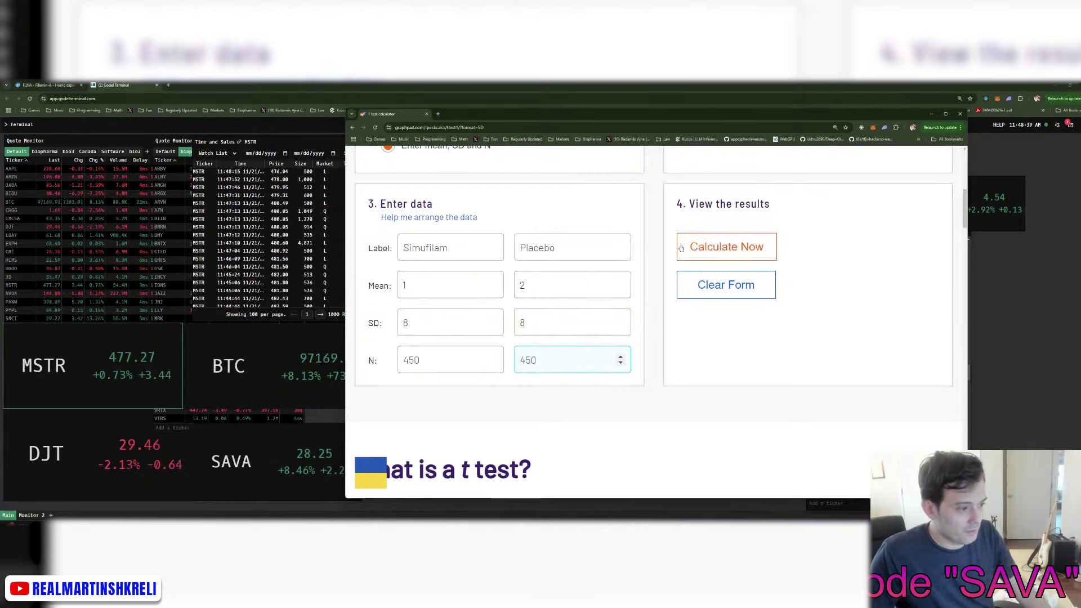
left_click(725, 246)
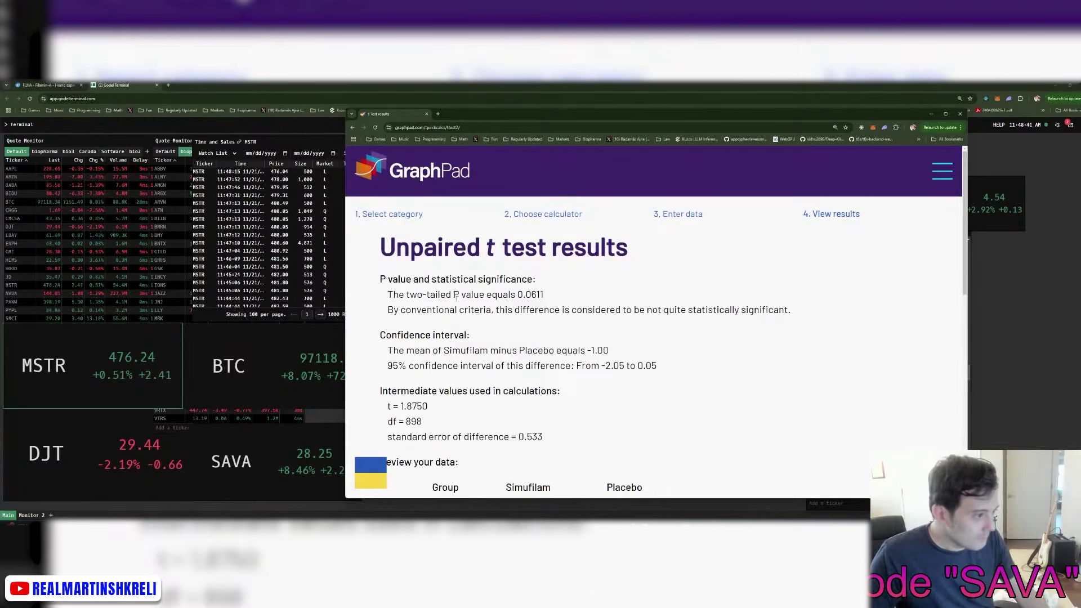
Step: Read the two-tailed P value (0.0611) and return to the data-entry form
mouse_move(379, 294)
left_mouse_down()
mouse_move(552, 295)
mouse_move(374, 286)
left_mouse_up()
triple_click(550, 297)
left_click(374, 285)
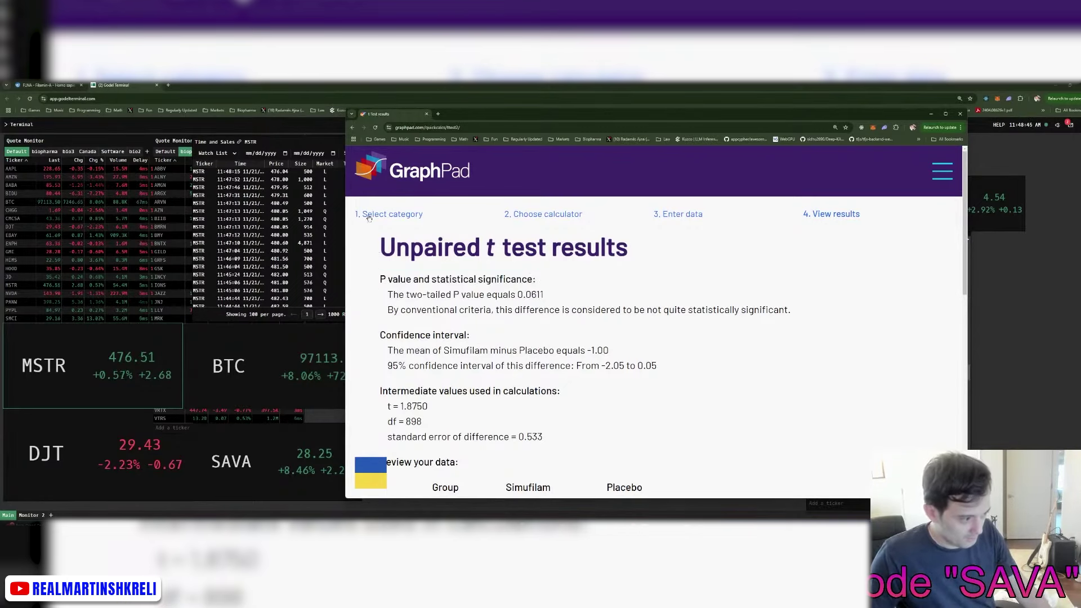
left_click(352, 128)
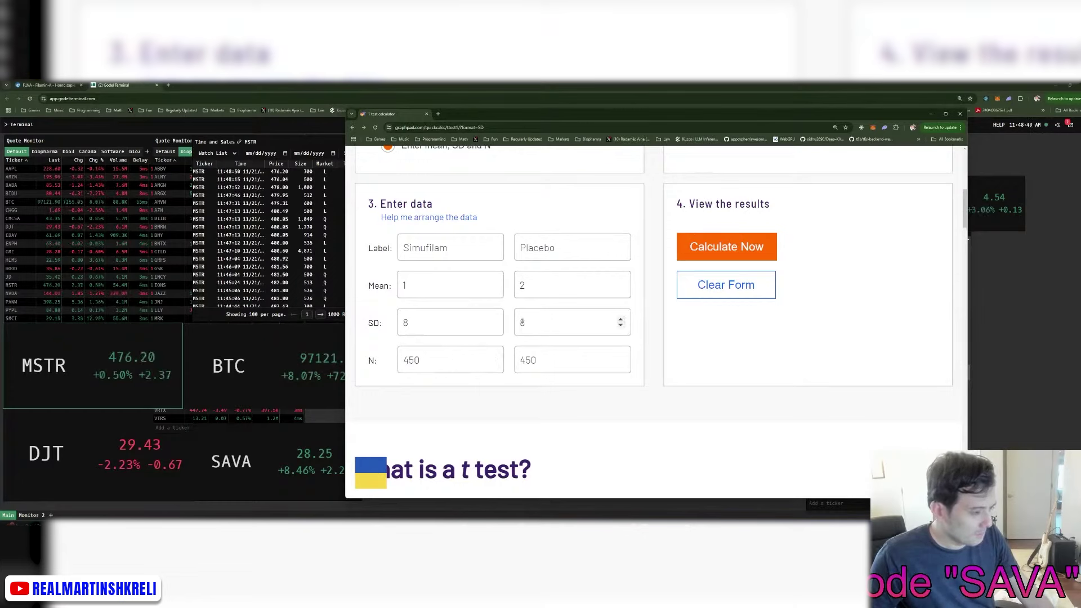
Step: Change both groups' SD to 2 and recalculate the t test
double_click(428, 323)
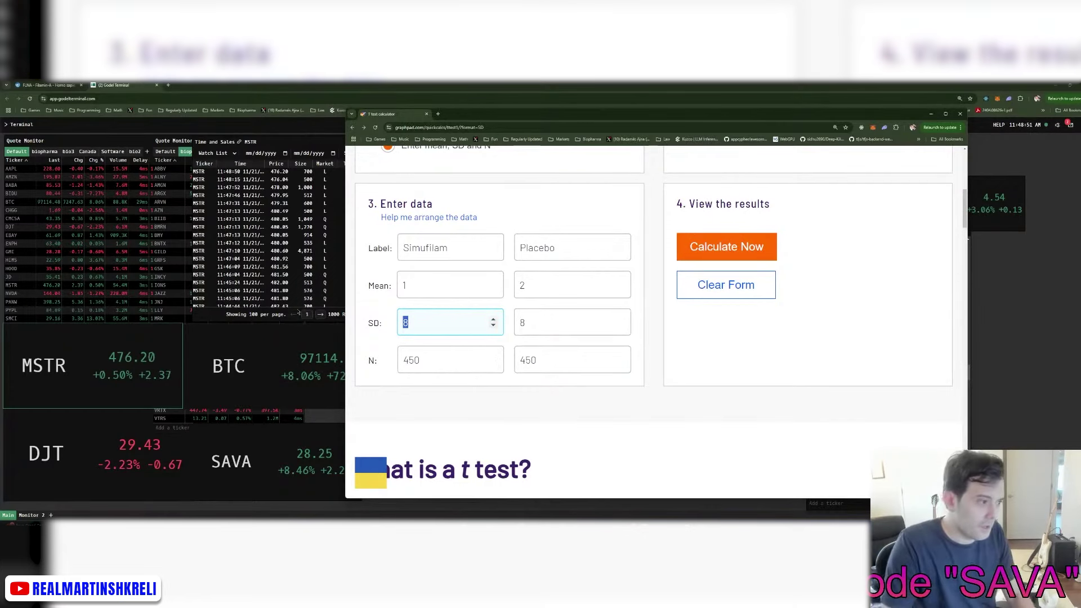
type("2")
key("Tab")
type("2")
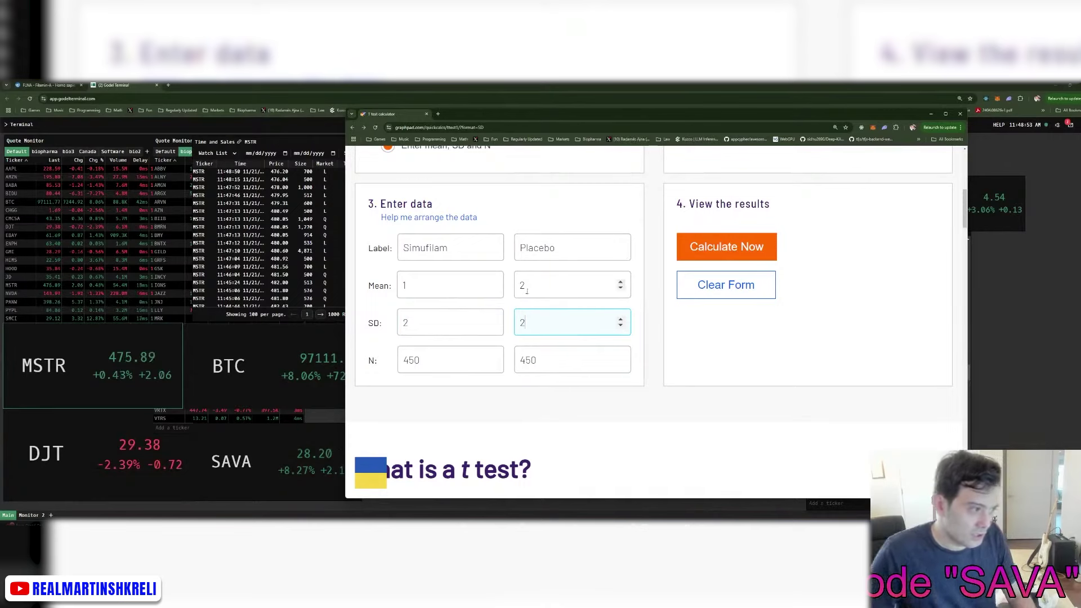
left_click(744, 246)
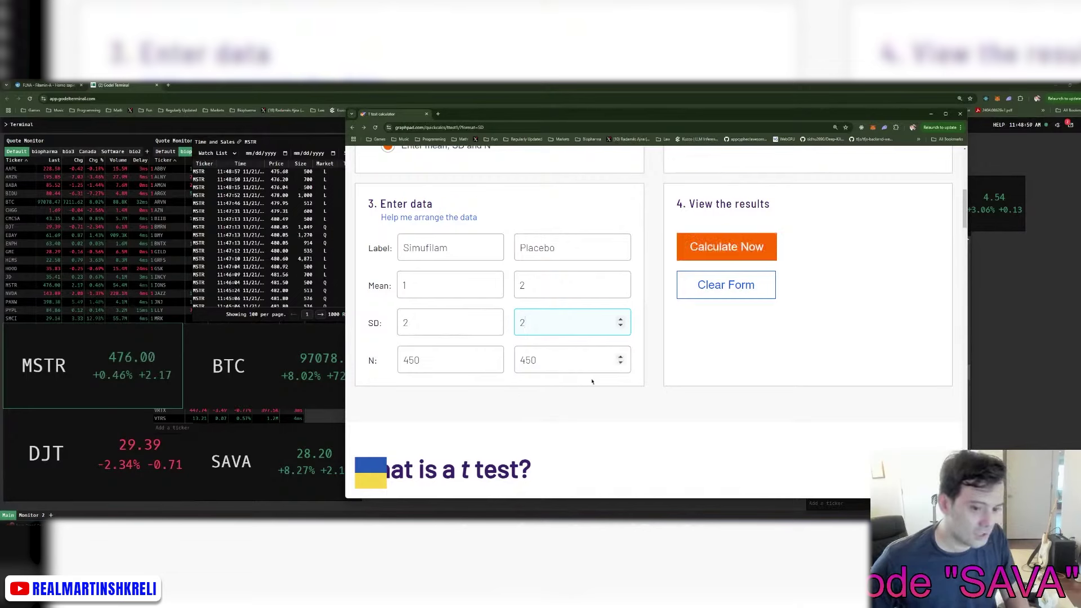
Step: Re-enter SD 2 in both the Simufilam and Placebo SD fields
double_click(444, 322)
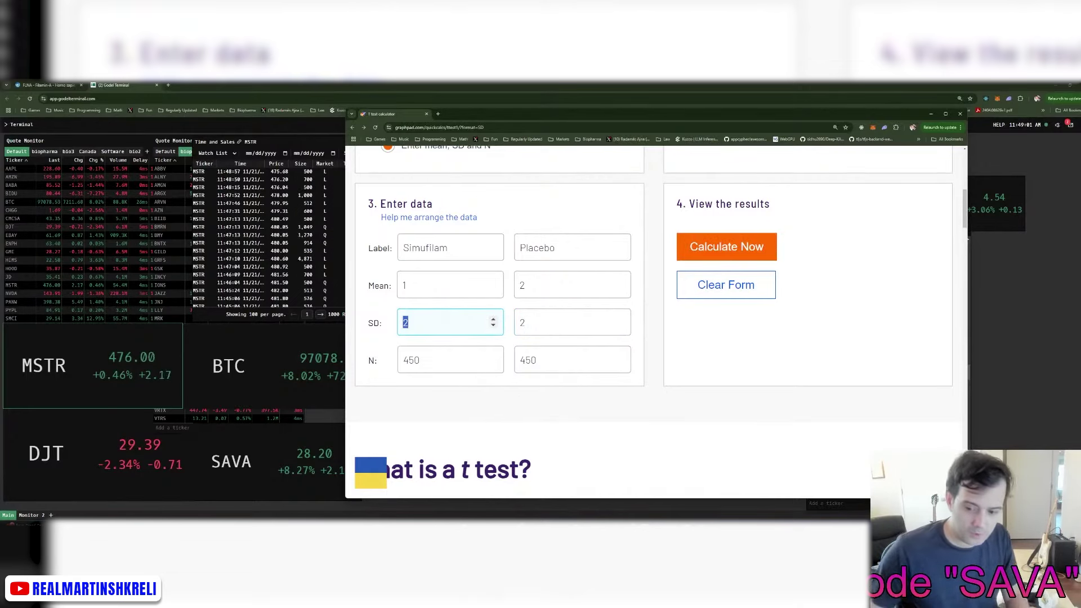
type("8")
key("Tab")
type("8")
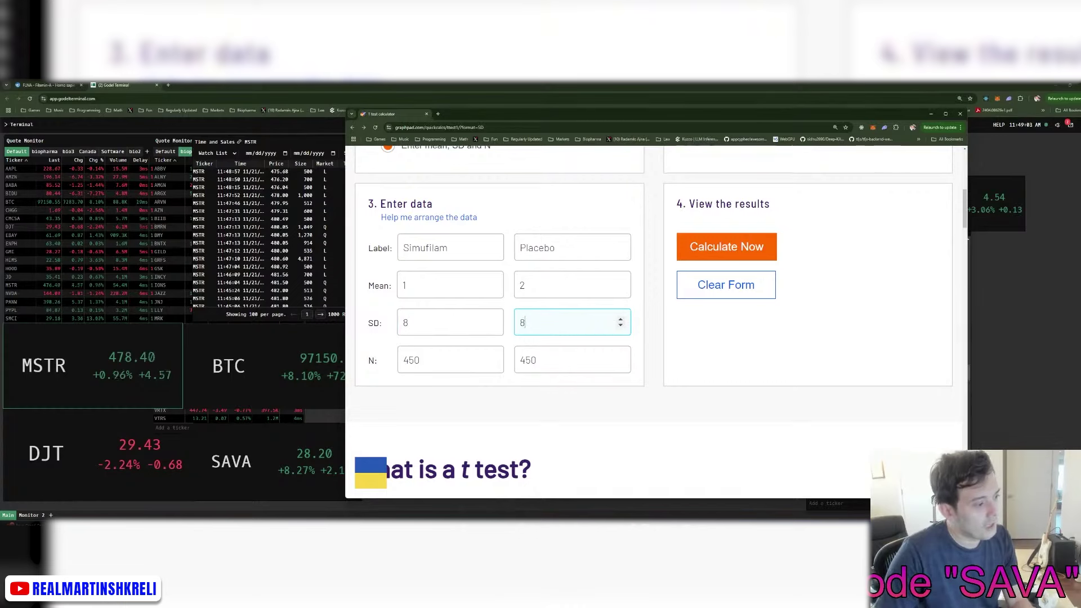
key("shift+Tab")
type("2")
key("Tab")
type("2")
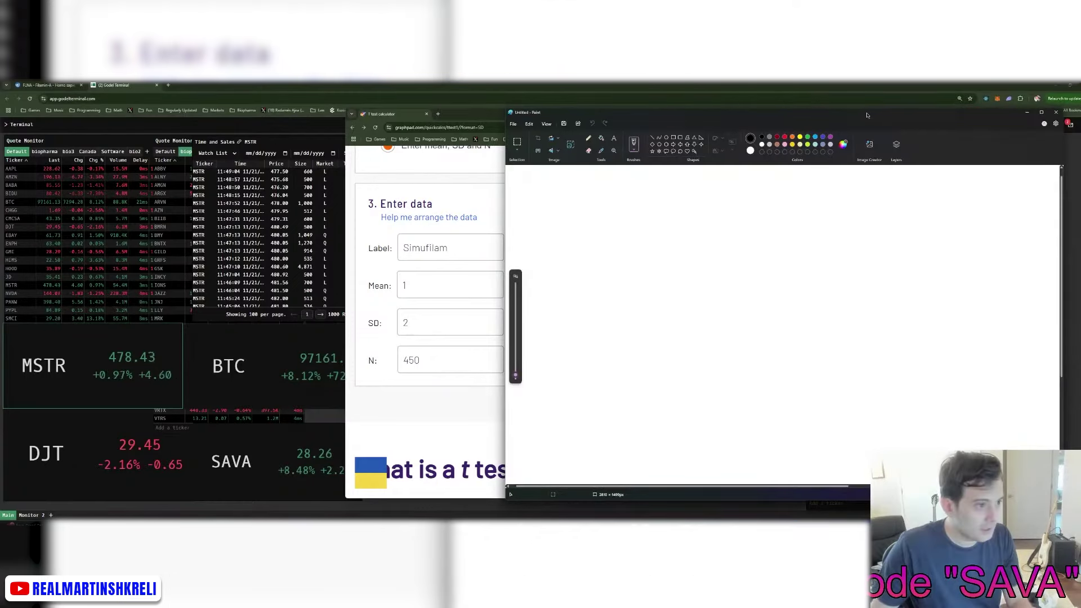
Step: Place a text box on the Paint canvas with the calculator window moved aside
left_click_drag(867, 109, 376, 115)
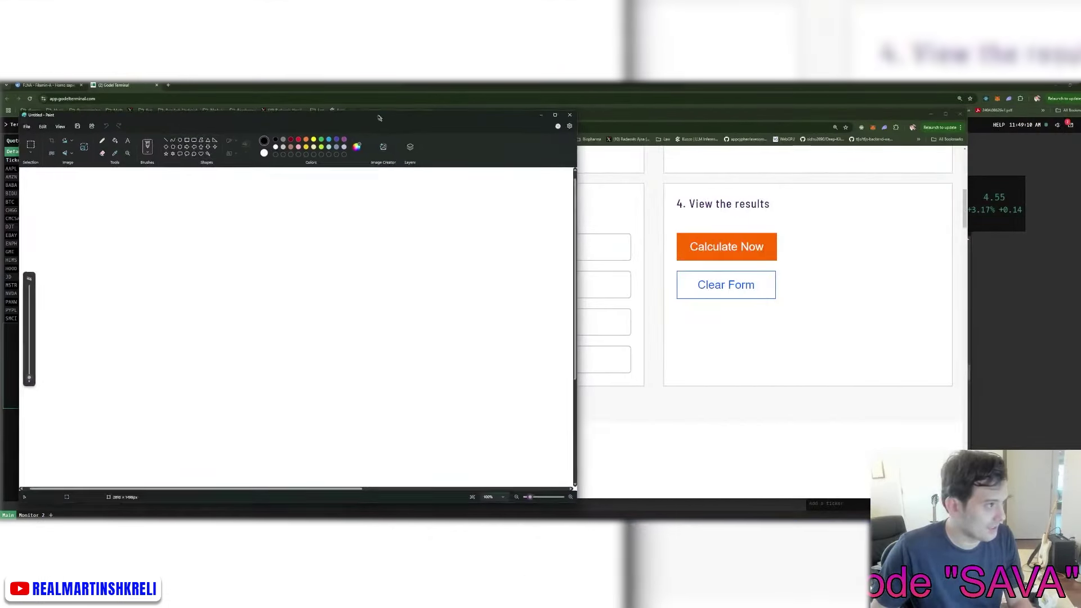
left_click(125, 138)
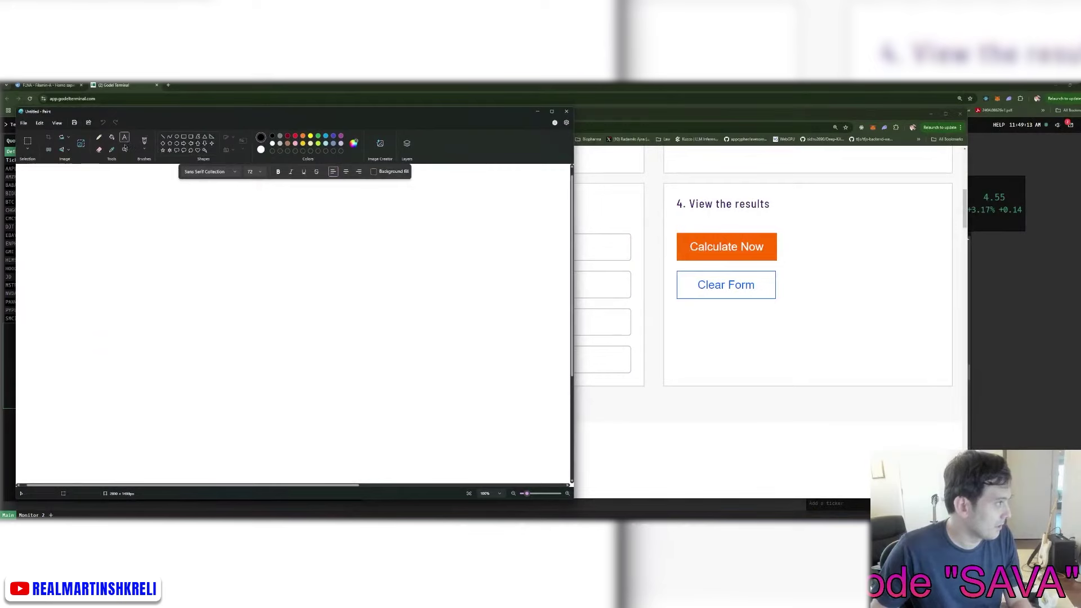
mouse_move(47, 208)
left_mouse_down()
mouse_move(129, 293)
mouse_move(257, 356)
mouse_move(285, 352)
left_mouse_up()
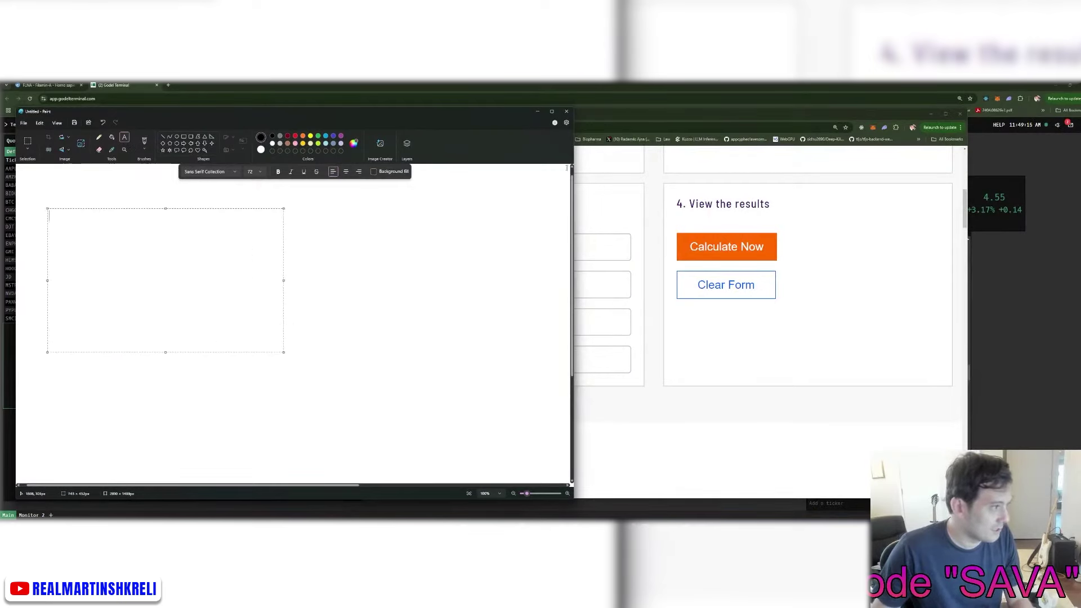
left_click_drag(629, 117, 736, 111)
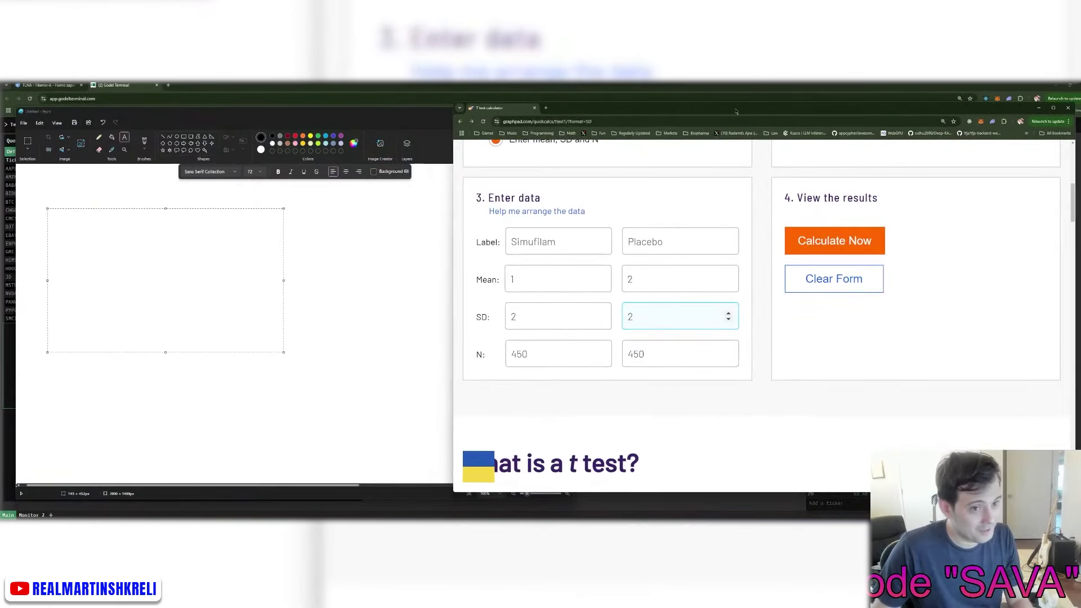
mouse_move(452, 263)
left_mouse_down()
mouse_move(622, 263)
mouse_move(575, 263)
left_mouse_up()
left_click(238, 253)
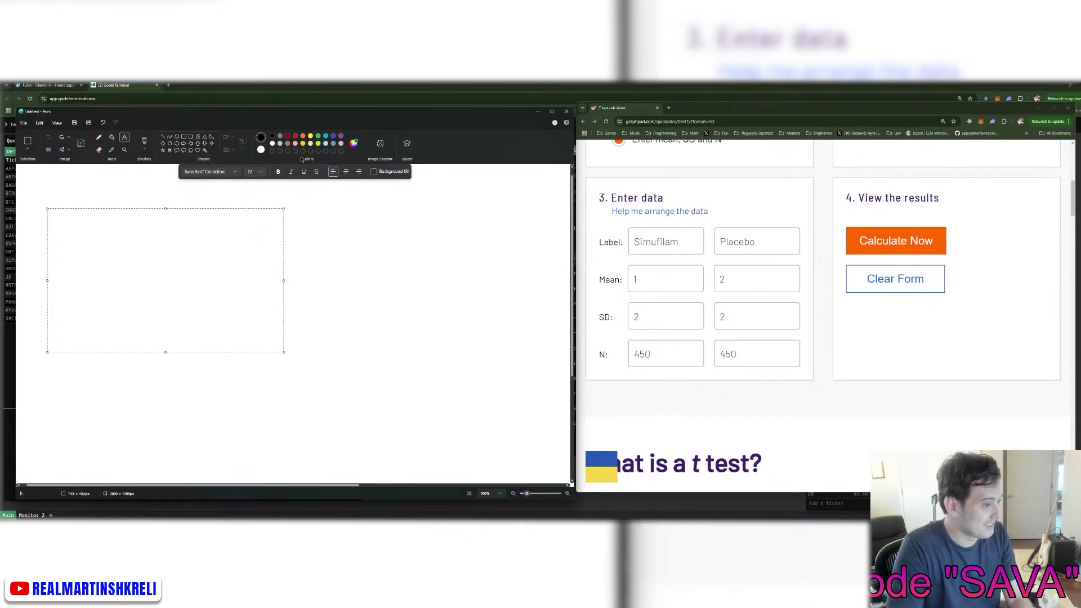
Step: Type the first scenario's values: mean 1, SD 8, N 450
type("S")
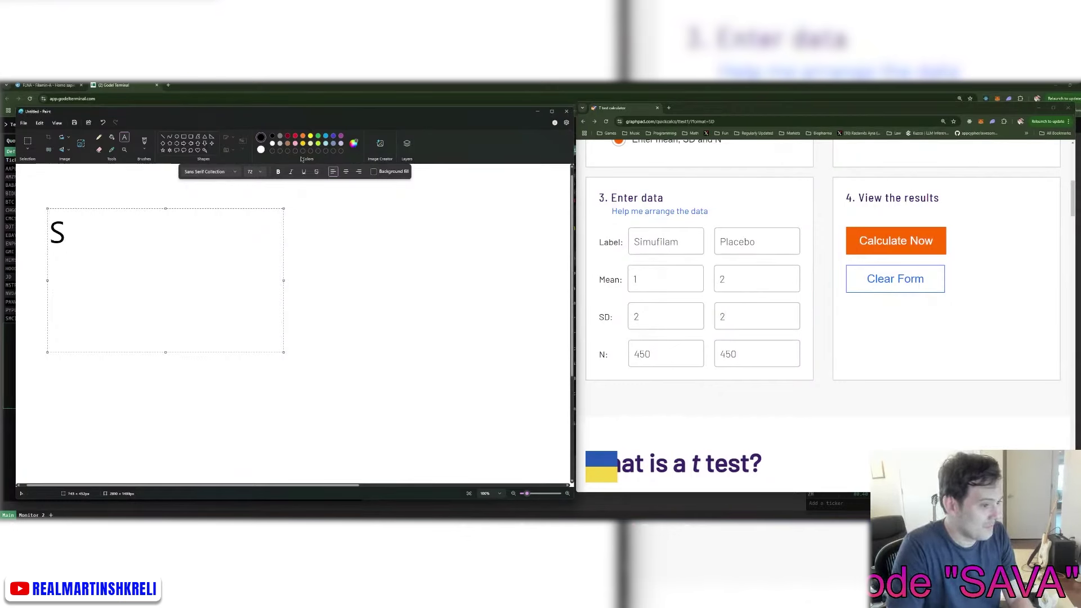
key("BackSpace")
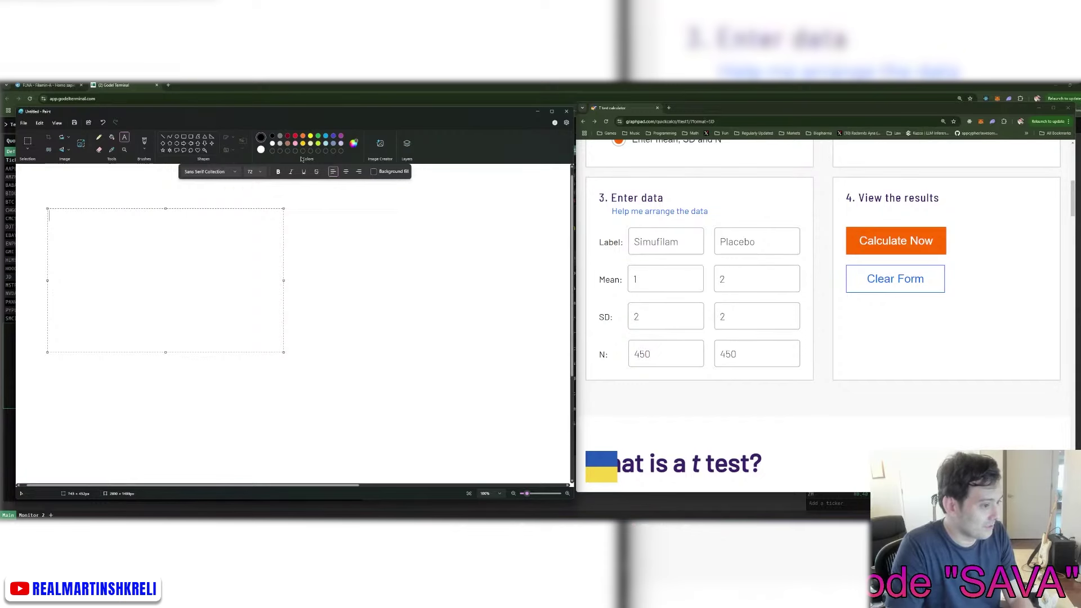
type("M: 1")
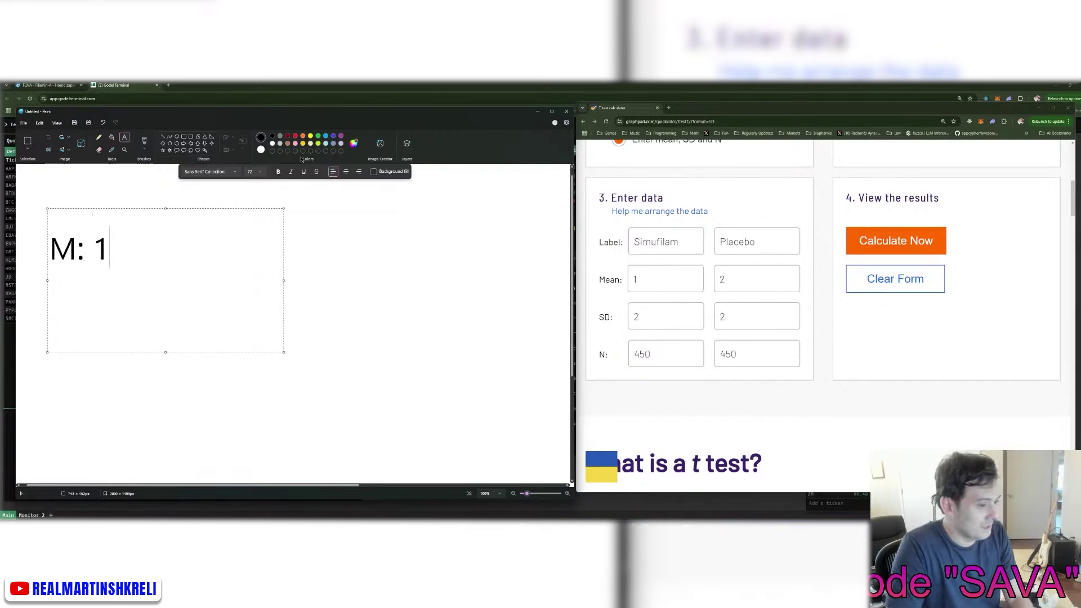
type(", SD: 2")
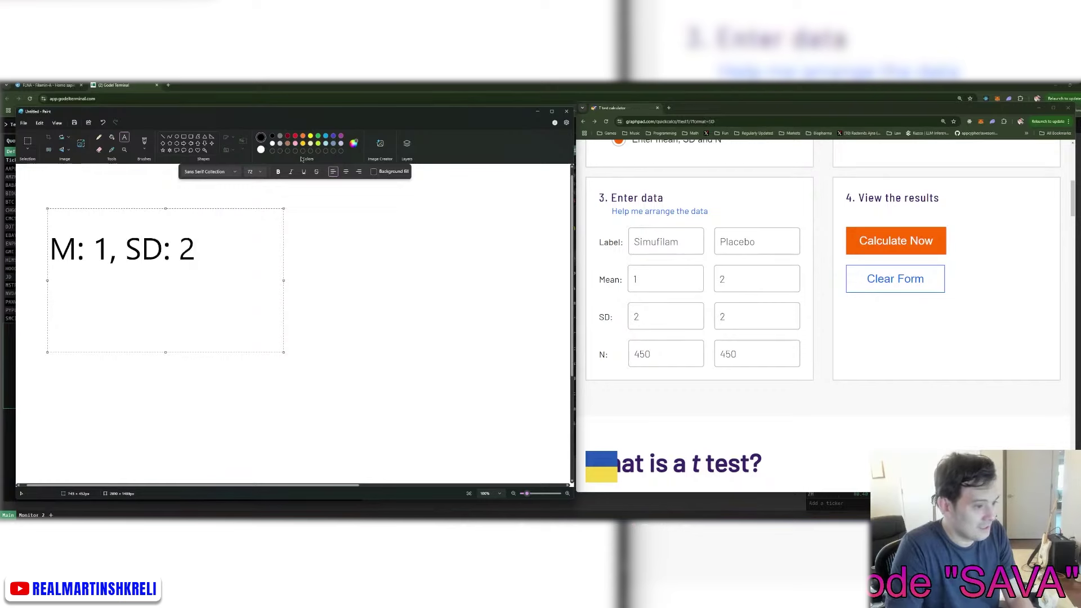
key("BackSpace")
type("78")
key("BackSpace")
key("BackSpace")
type("8, n")
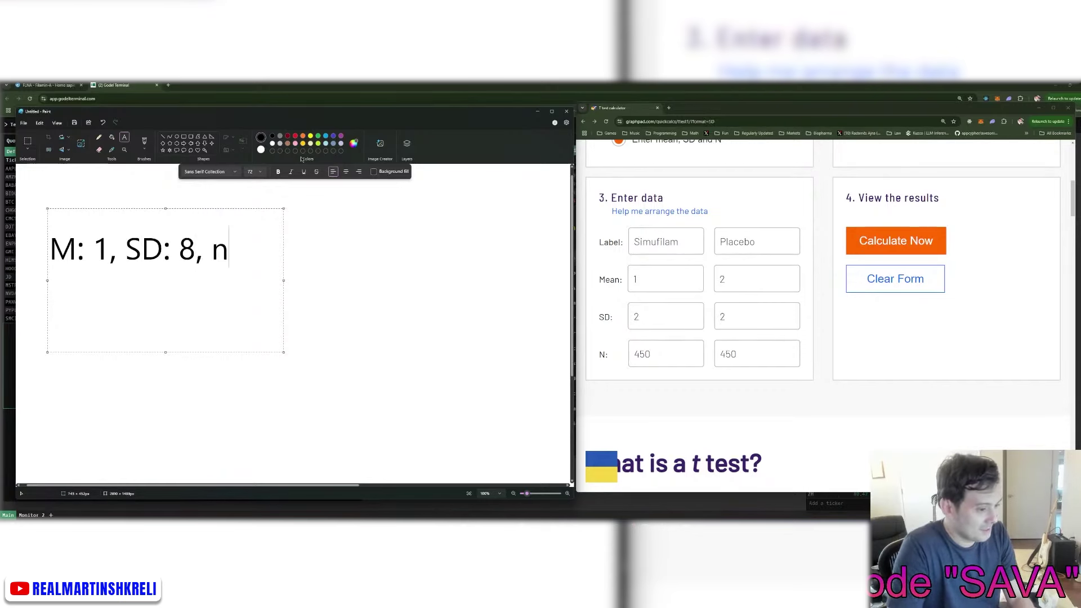
key("BackSpace")
type("N4")
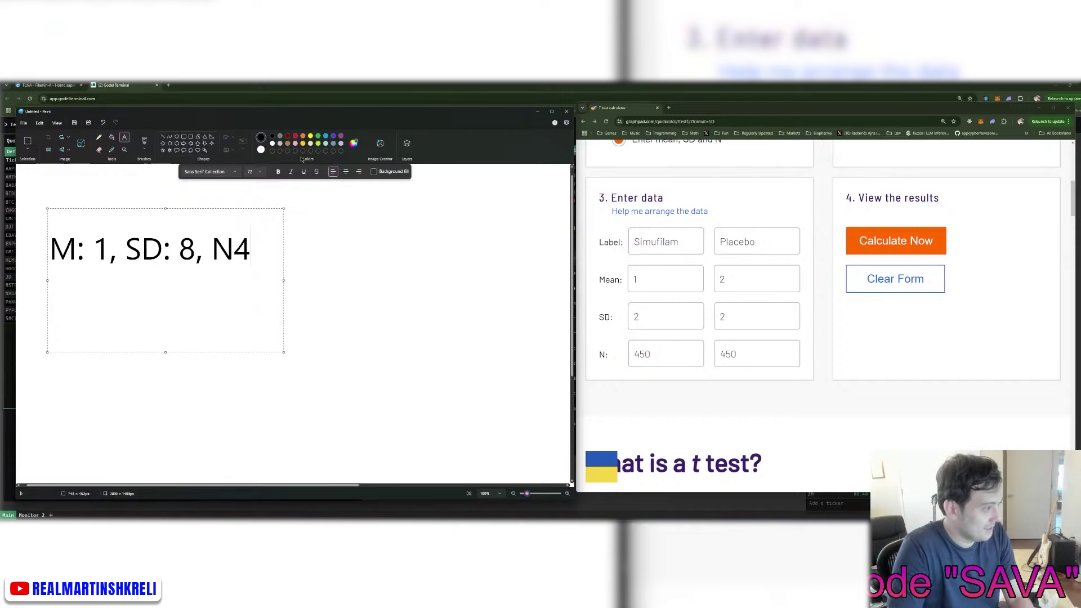
key("BackSpace")
type("= 450")
Step: Reformat the first line to read 'M=1 SD=8 N=450'
key("Up")
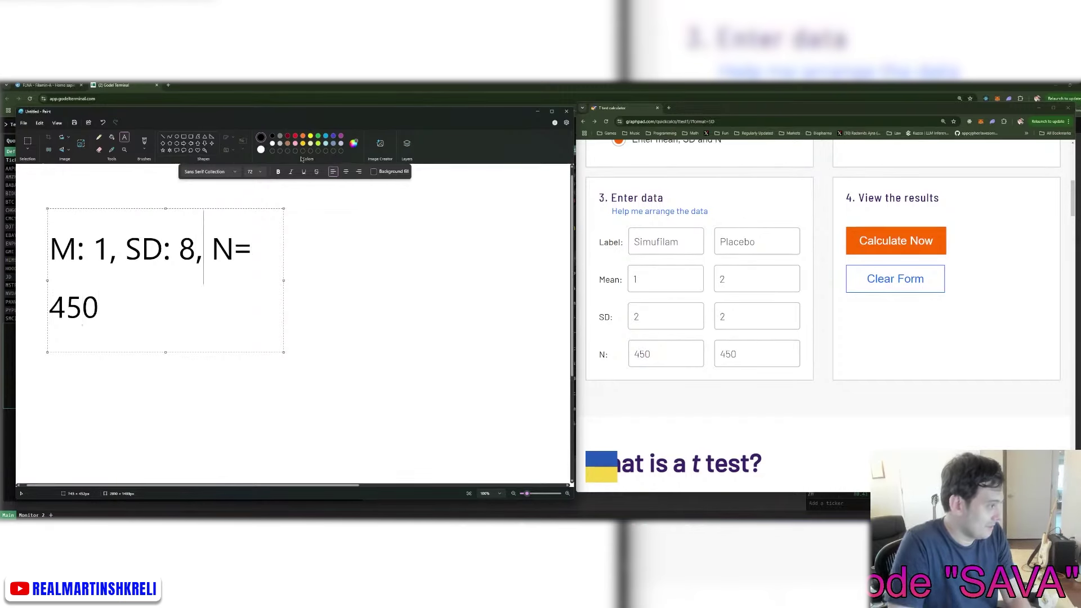
key("Left")
key("Left")
key("Left")
key("BackSpace")
key("BackSpace")
type("=")
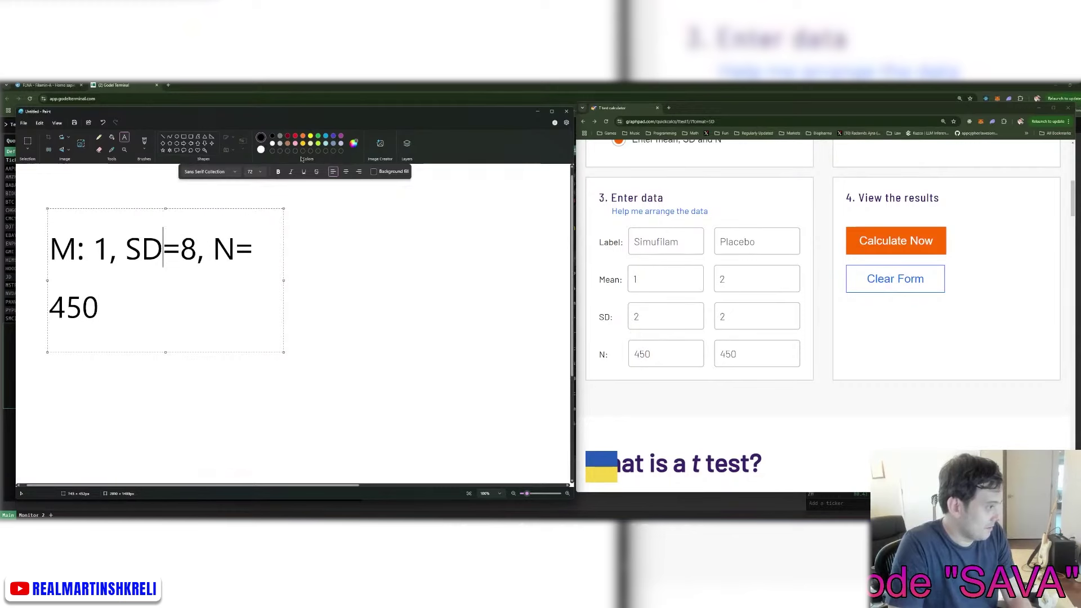
key("Left")
key("Left")
key("Left")
key("Left")
key("Left")
key("Left")
key("BackSpace")
key("BackSpace")
type("=")
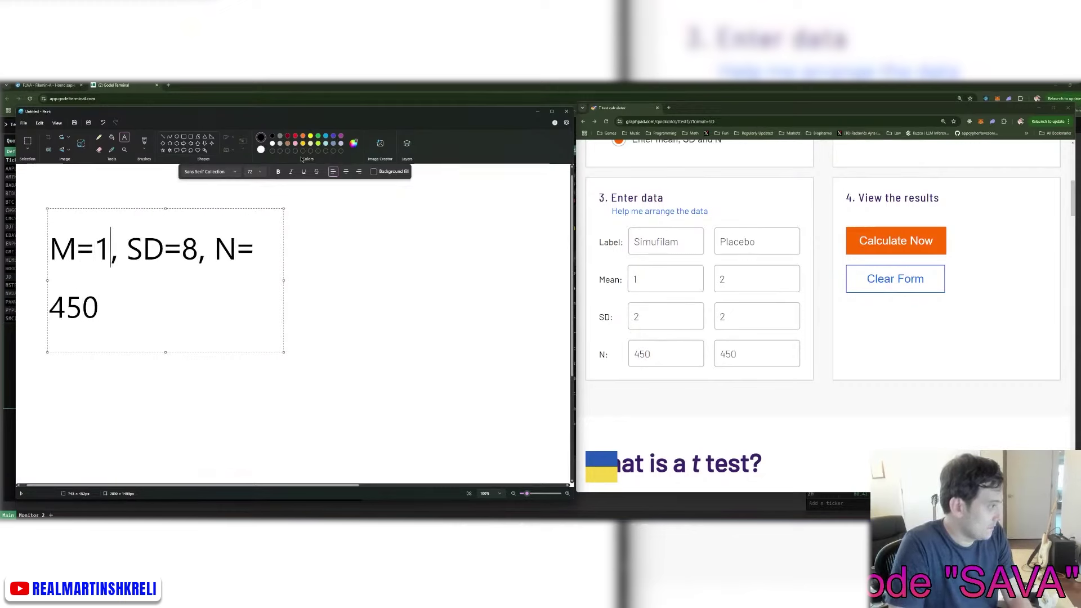
key("Delete")
key("Right")
key("Right")
key("Right")
key("Right")
key("Right")
key("Right")
key("Right")
key("Left")
key("BackSpace")
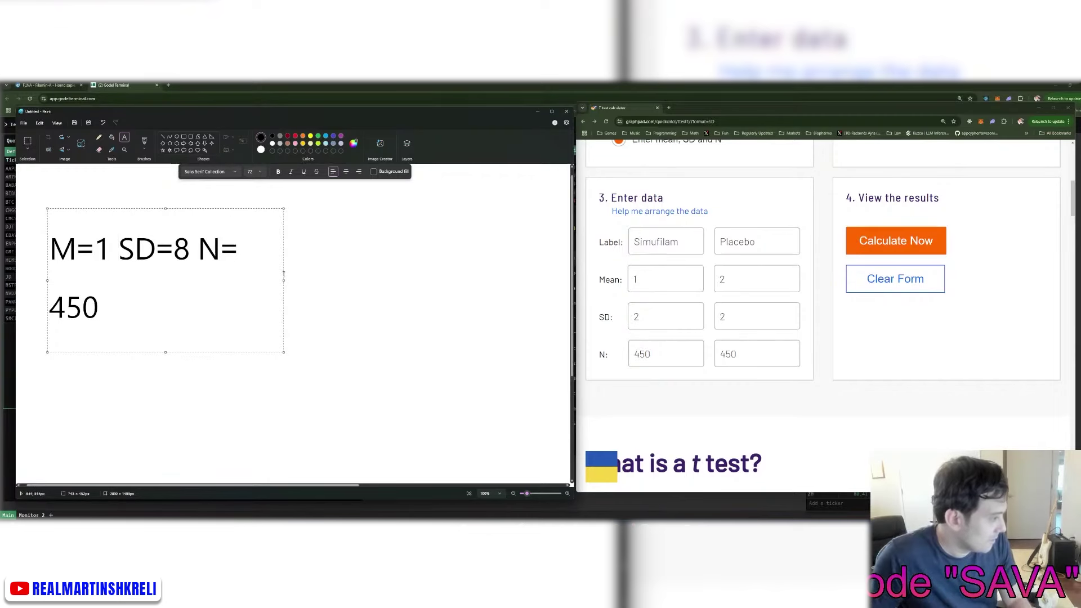
Step: Widen the text box and add lines 'M=2 SD=8 N=450' and 'p=0.06'
left_click_drag(283, 279, 299, 281)
left_click(291, 261)
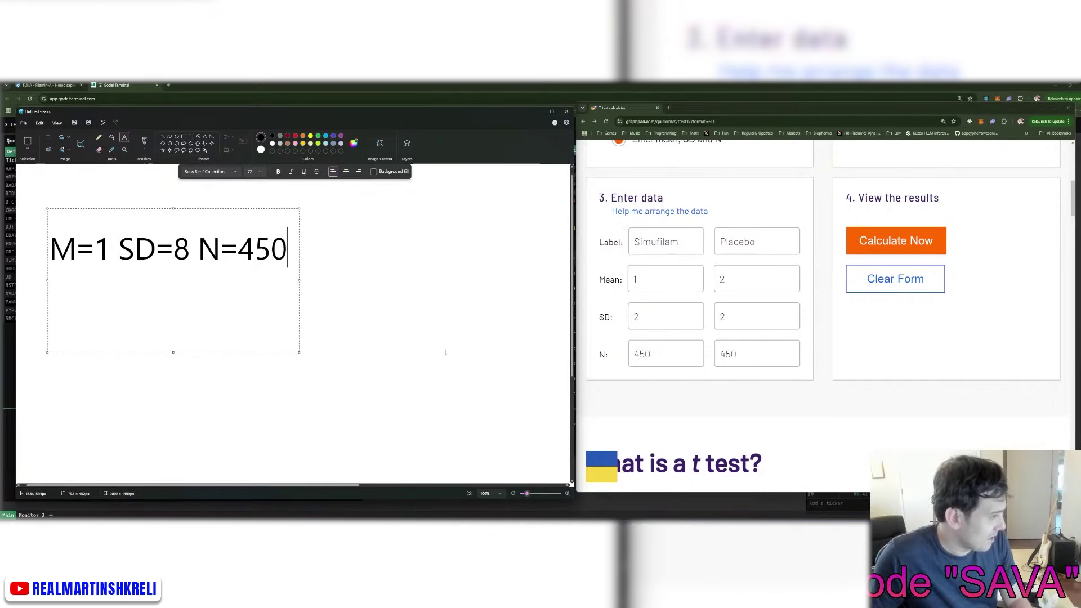
key("Return")
type("m")
key("BackSpace")
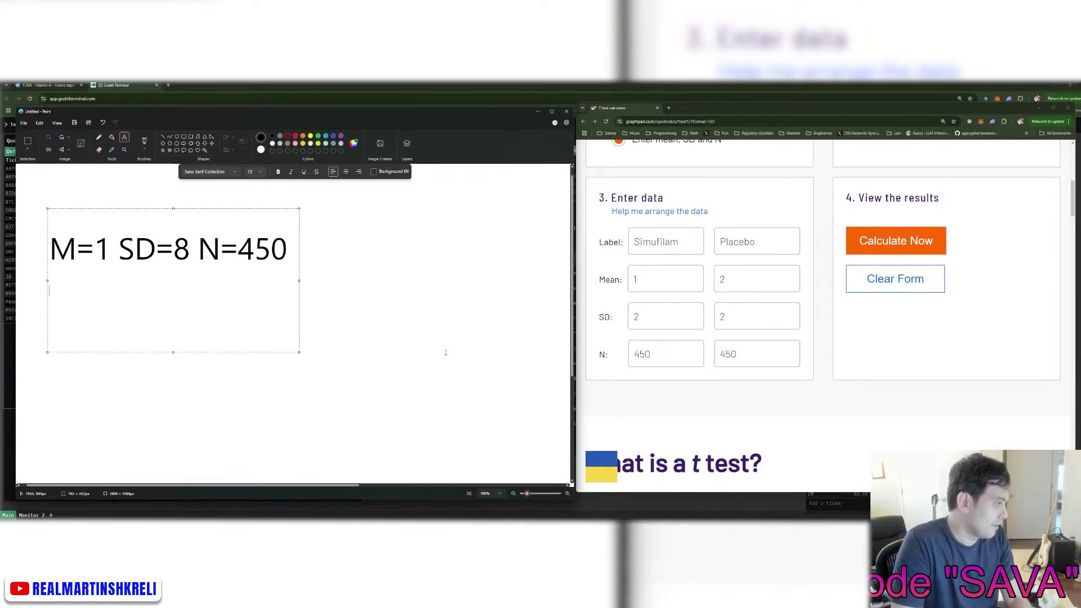
type("M=2 SD")
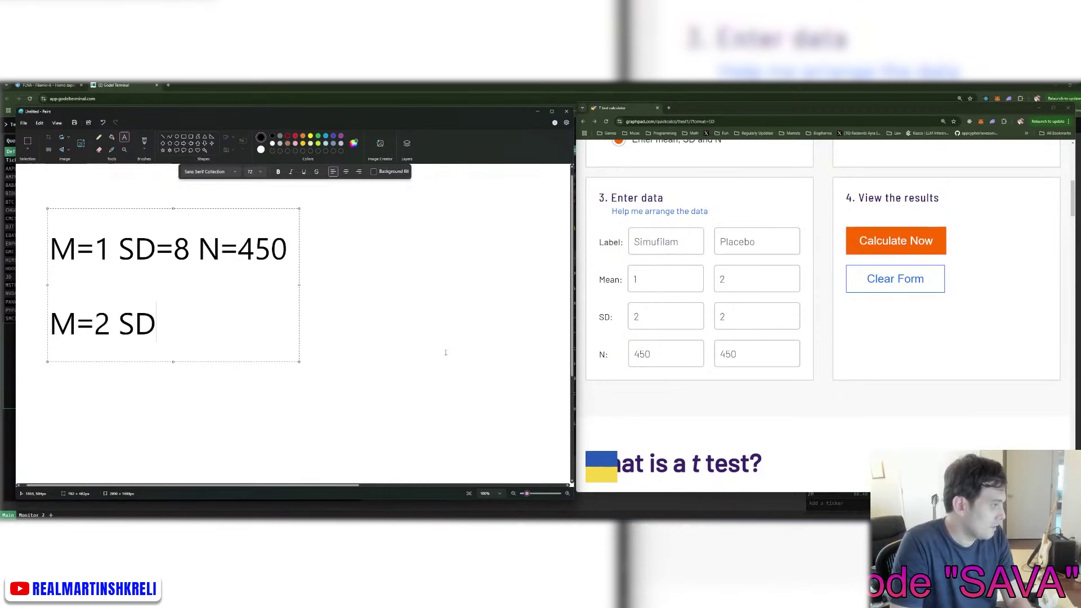
type("=8 N=450")
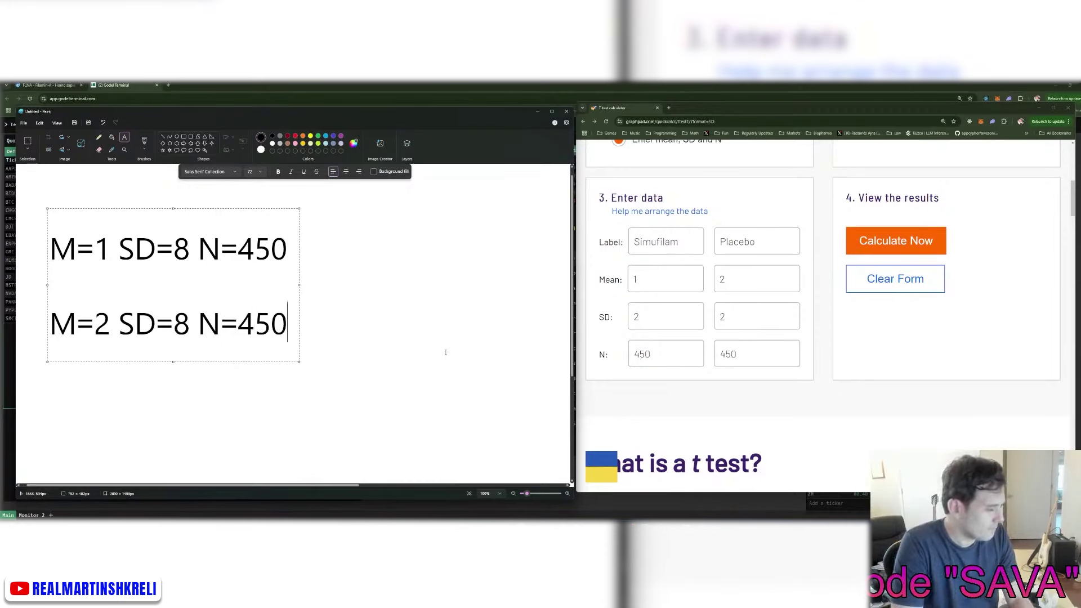
key("Return")
type("p=0.06")
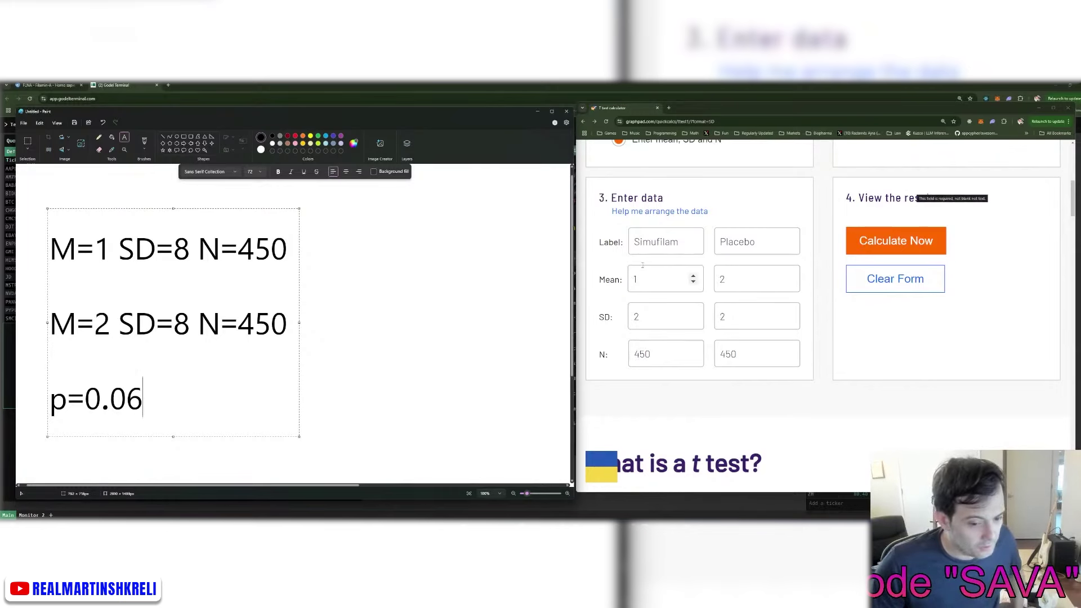
Step: Check the SD 2 result (P < 0.0001) in GraphPad, then commit the three-line Paint notes
left_click_drag(574, 278, 697, 279)
scroll(417, 291, "down", 3)
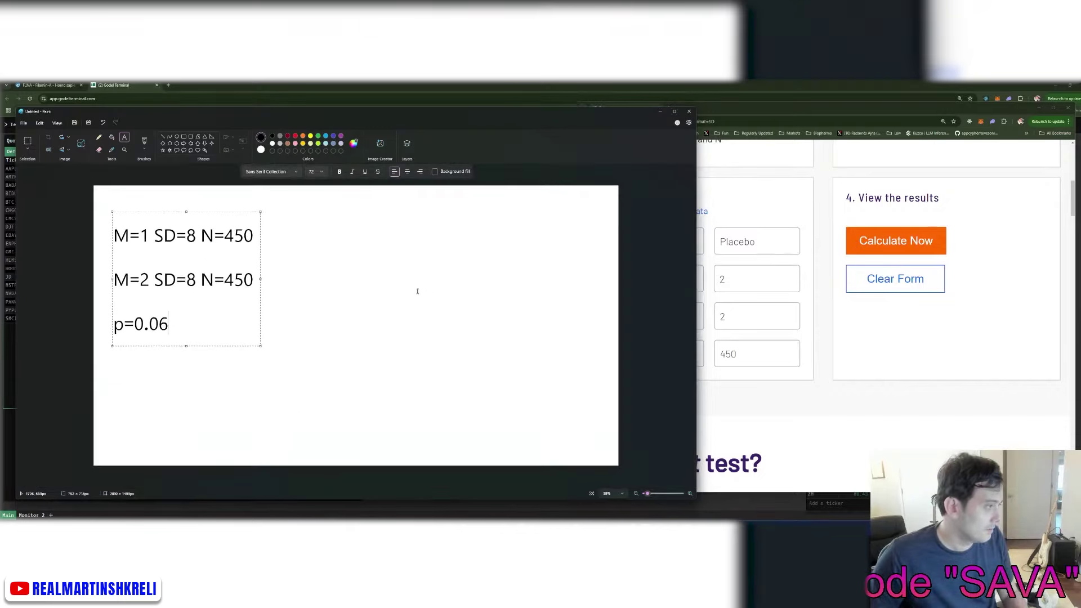
left_click(793, 340)
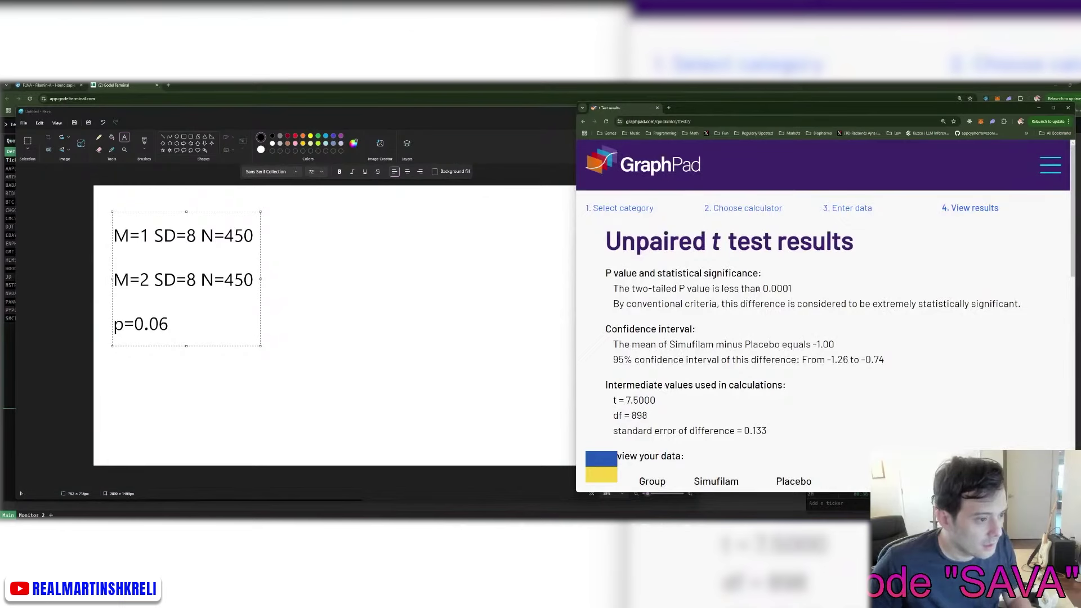
left_click_drag(761, 288, 790, 288)
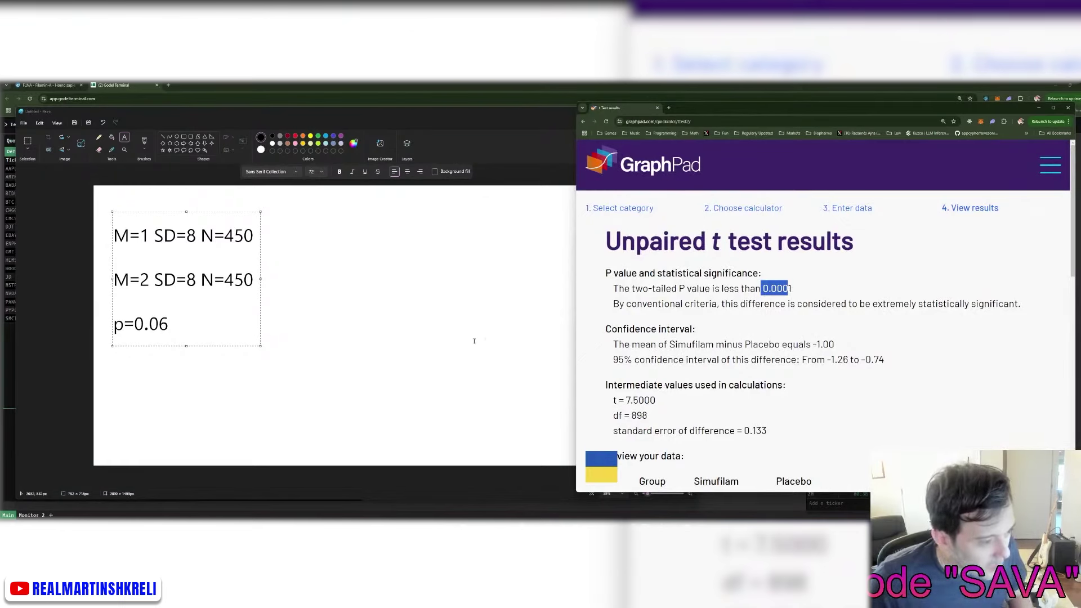
left_click(260, 223)
key("ctrl+v")
key("ctrl+z")
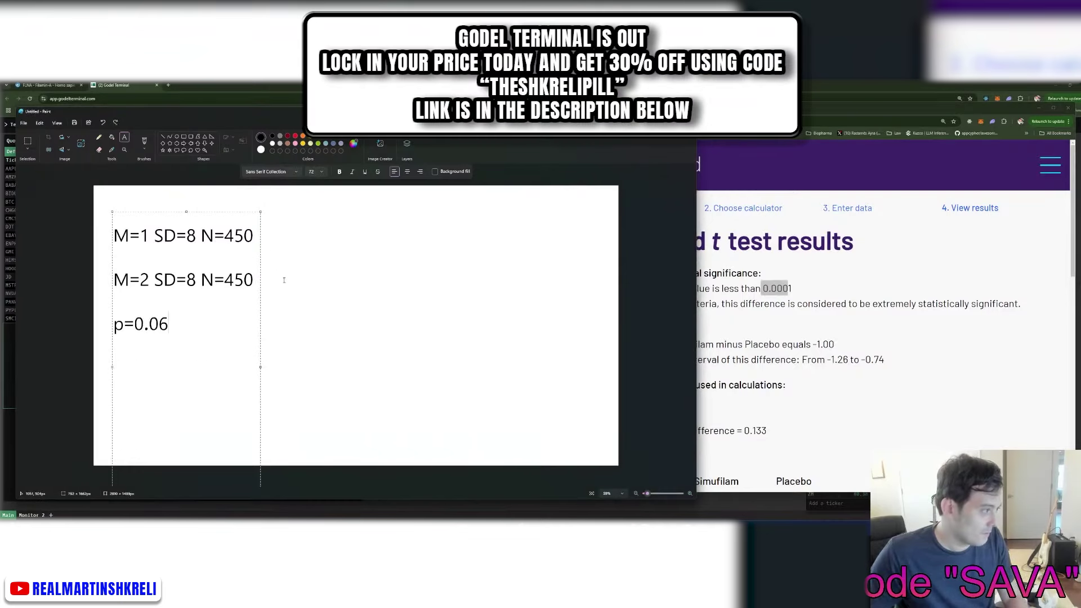
left_click(287, 302)
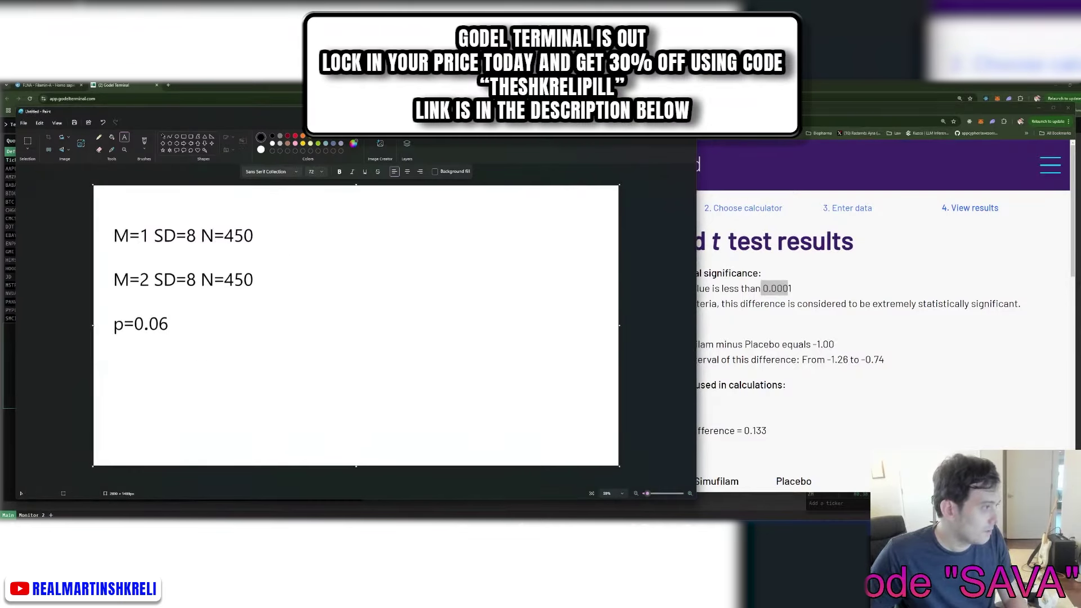
Step: Write a second note block: 'M=1 SD=2 N=450', 'M=2 SD=2 N=450', 'p<0.00'
left_click_drag(284, 223, 446, 348)
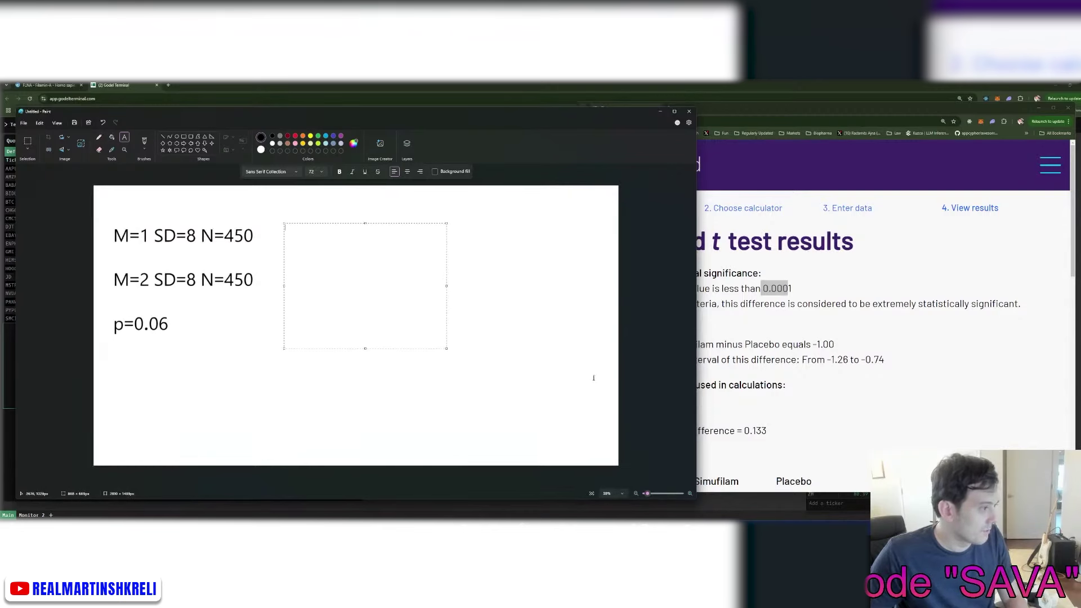
type("M=1 SD=")
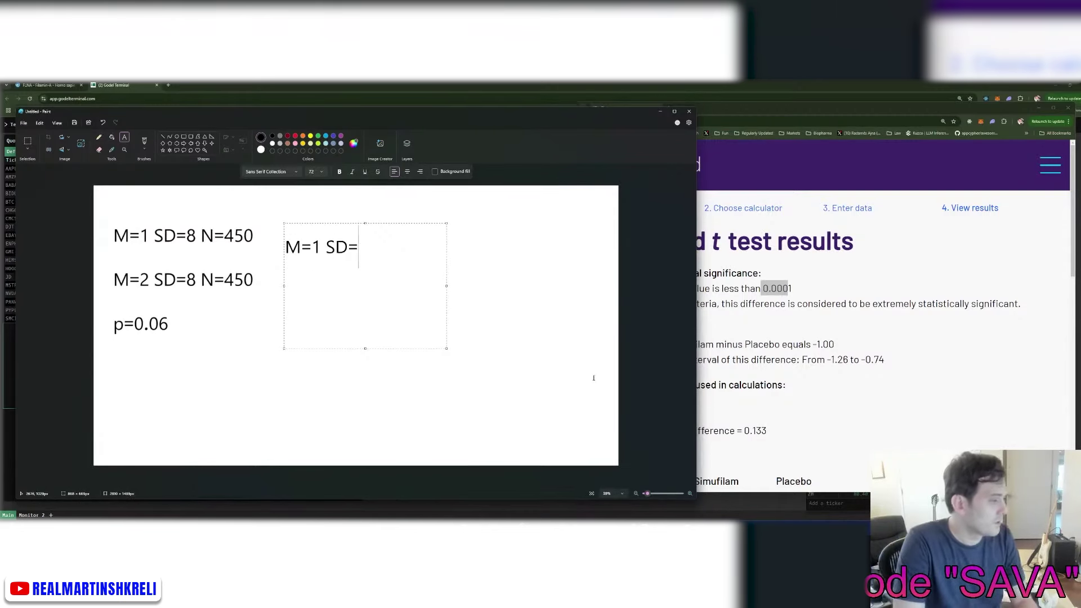
type("2 N=450 ")
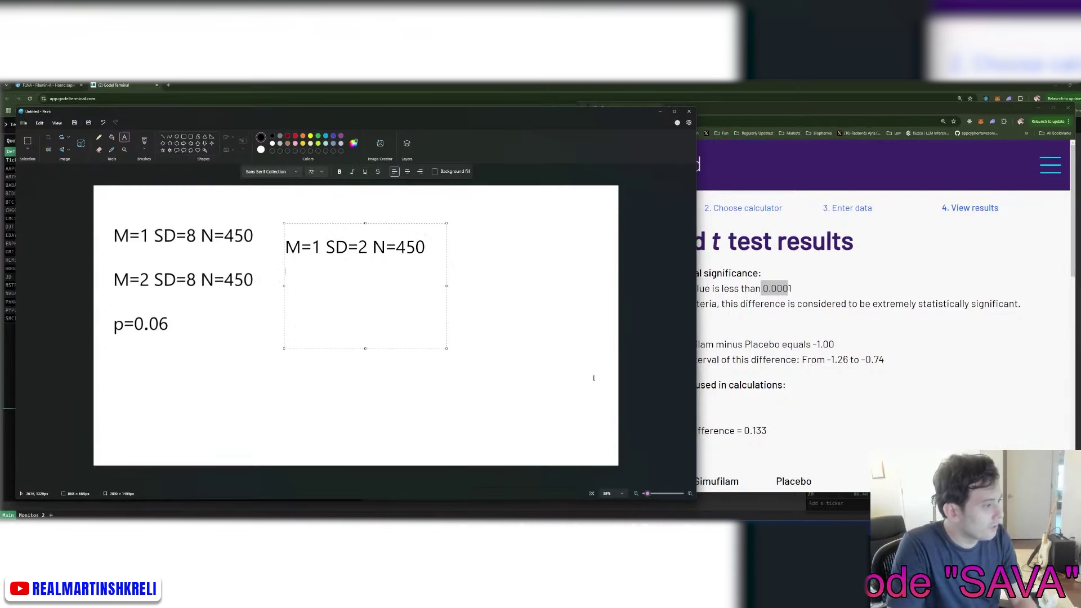
type("M=2 SD=8 N=450")
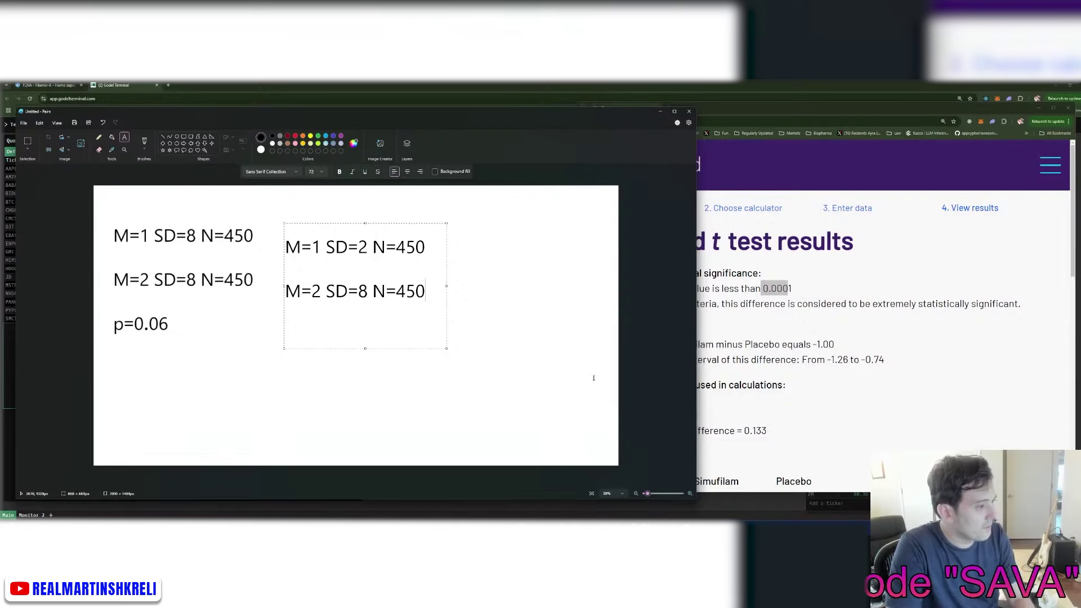
key("Left")
key("Left")
key("Left")
key("Left")
key("Left")
key("Left")
key("BackSpace")
type("2")
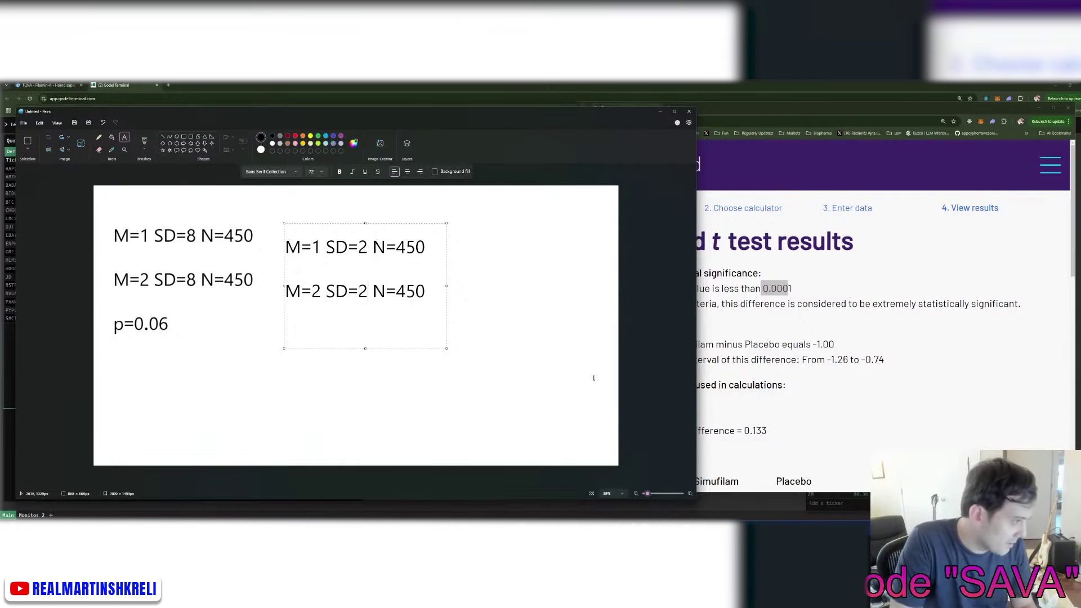
key("End")
key("Return")
type("p")
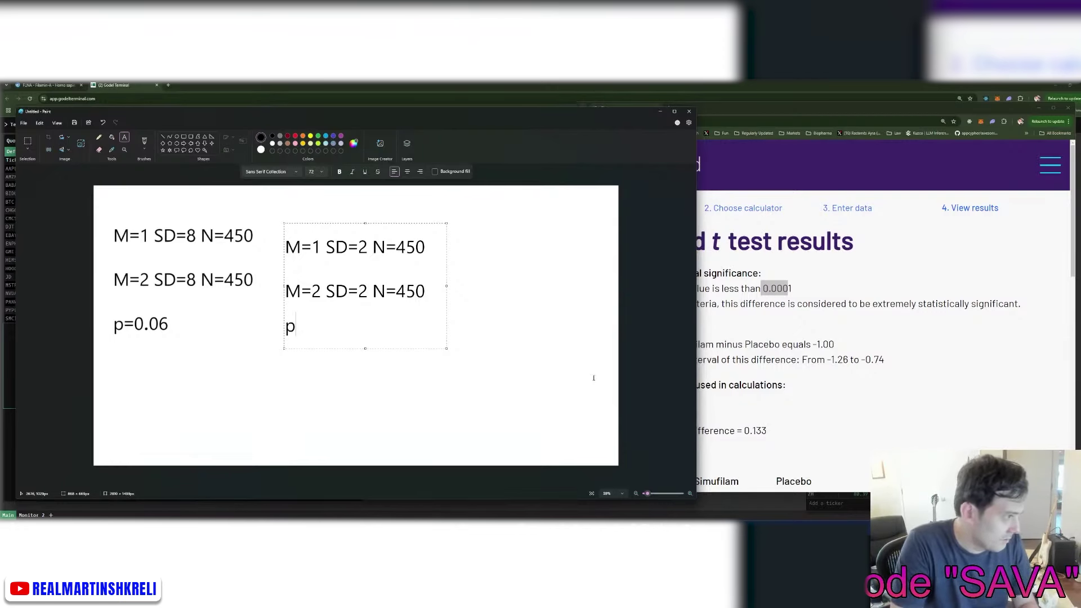
type("<0.0001")
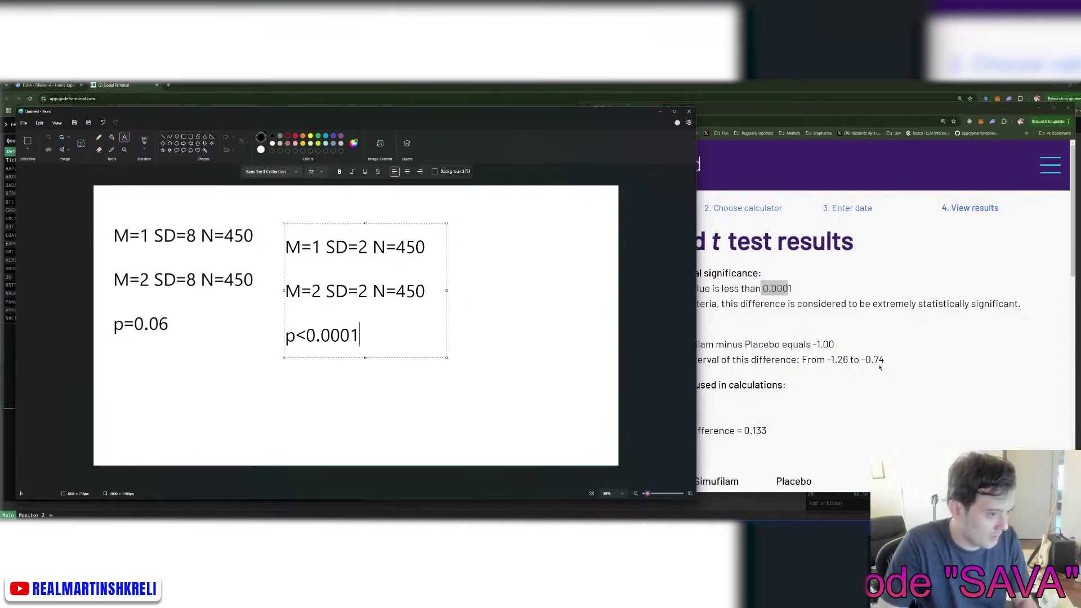
Step: Bring the GraphPad results forward and select the confidence interval −1.26 to −0.74
left_click(881, 367)
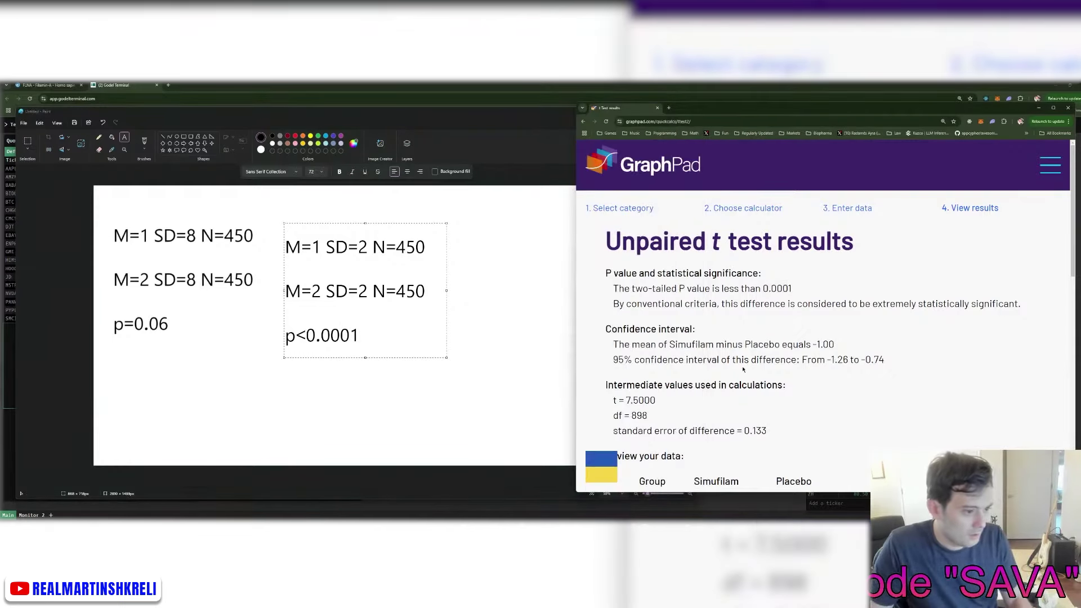
left_click_drag(885, 363, 784, 361)
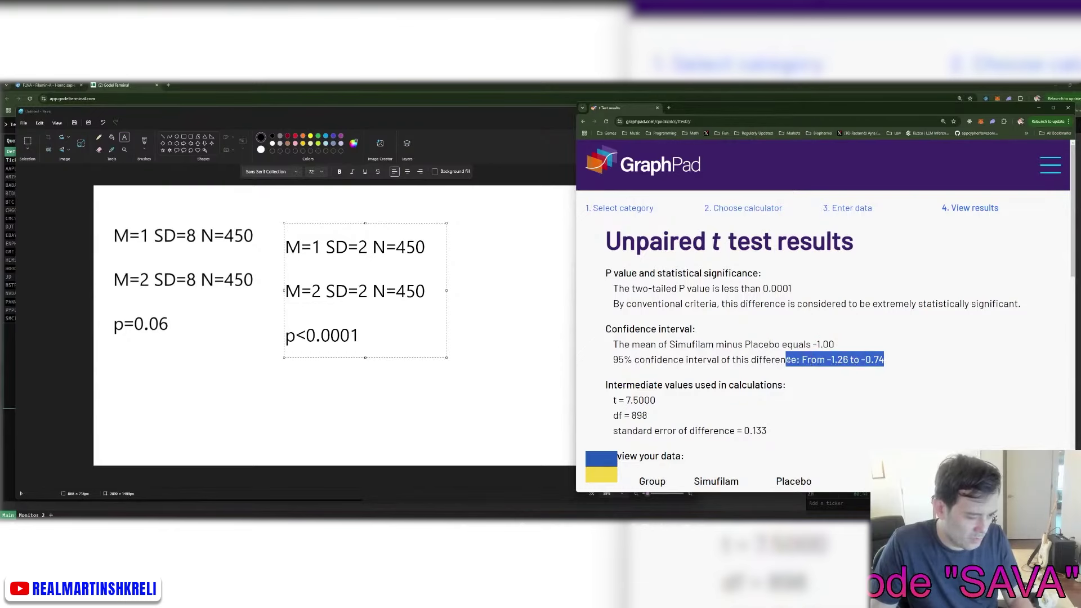
left_click(810, 361)
Step: Set both groups' SD to 7 and N to 360 (450×0.8) in the t test form
key("alt+Left")
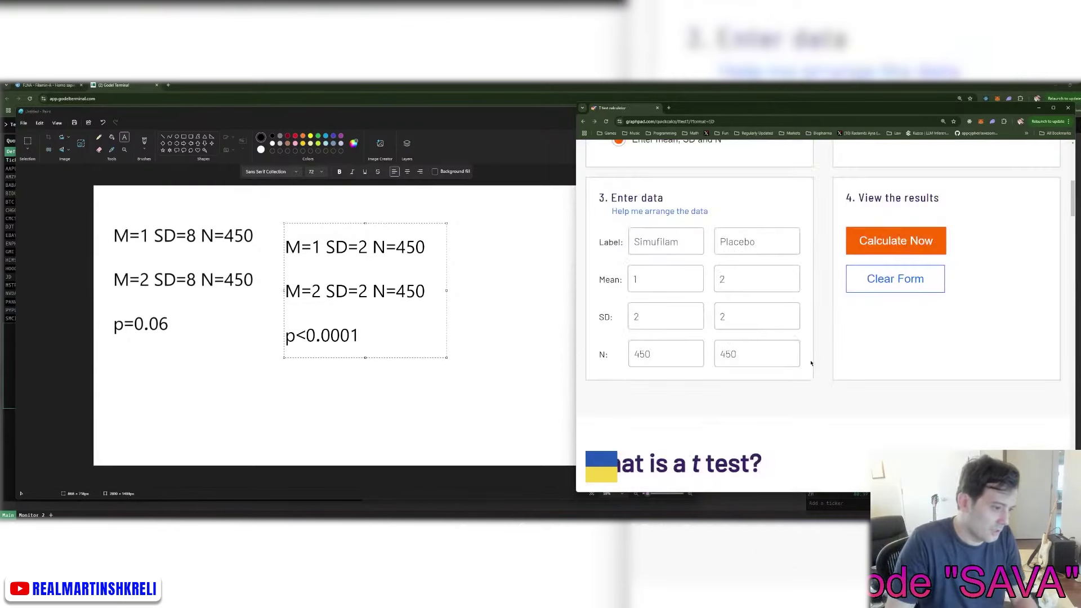
double_click(653, 316)
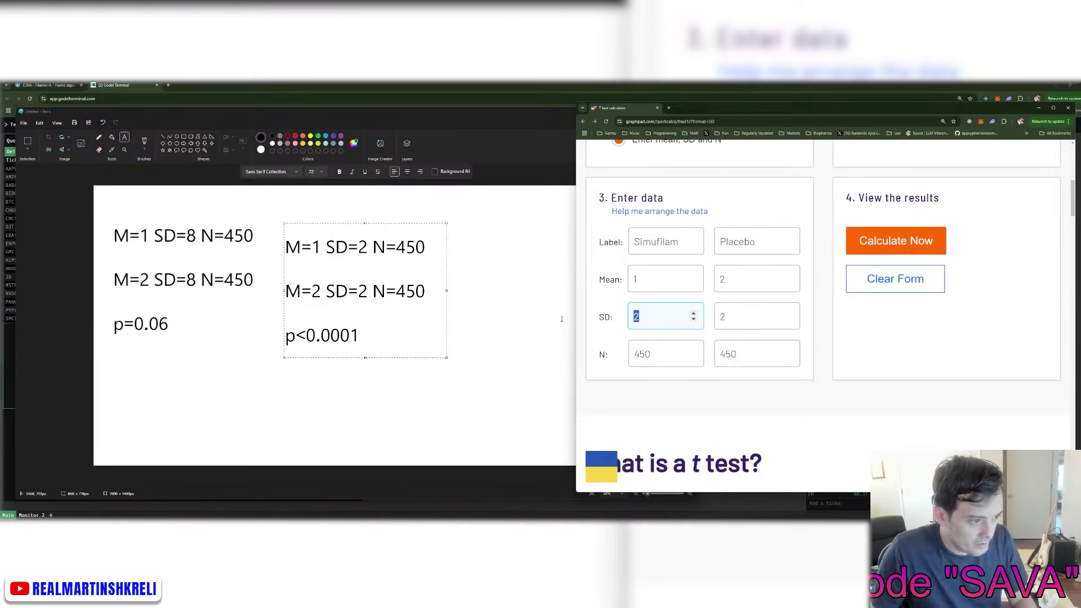
type("7")
key("Tab")
type("7")
key("Tab")
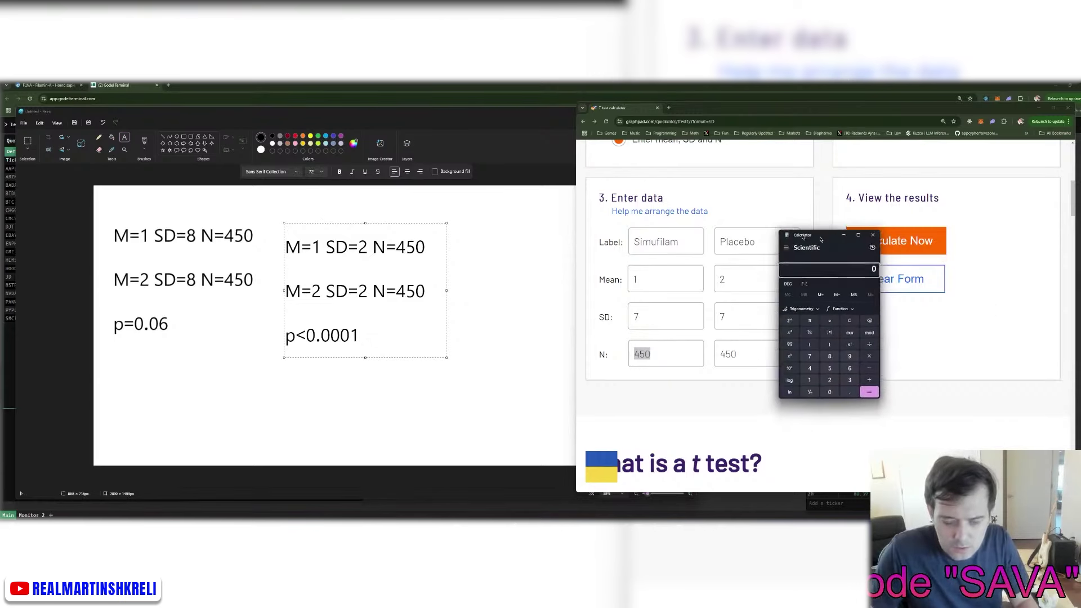
left_click_drag(821, 230, 714, 231)
type("450*")
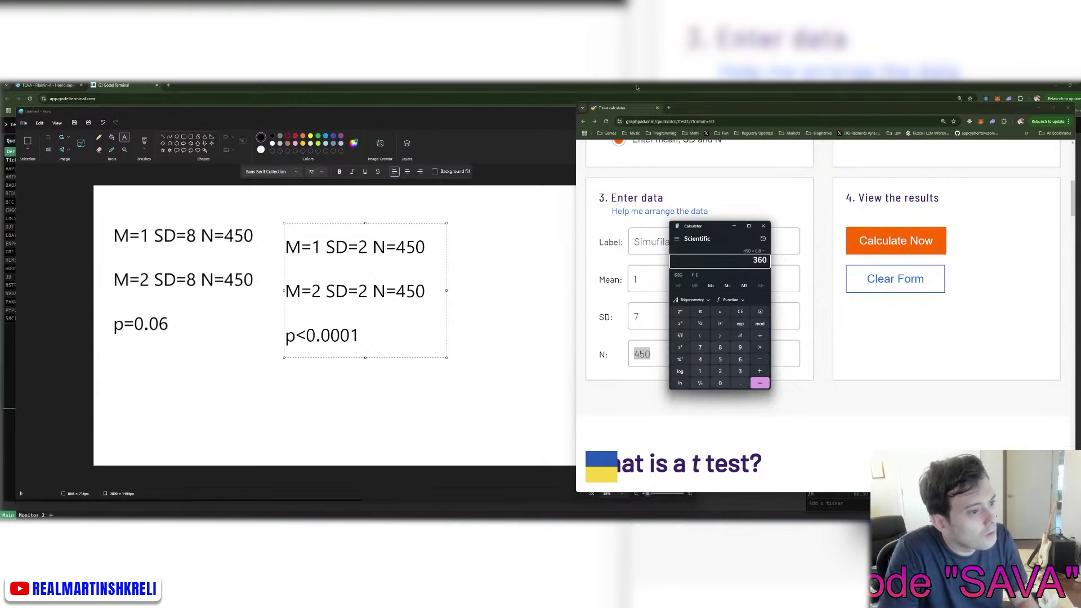
key("alt+Tab")
type("360")
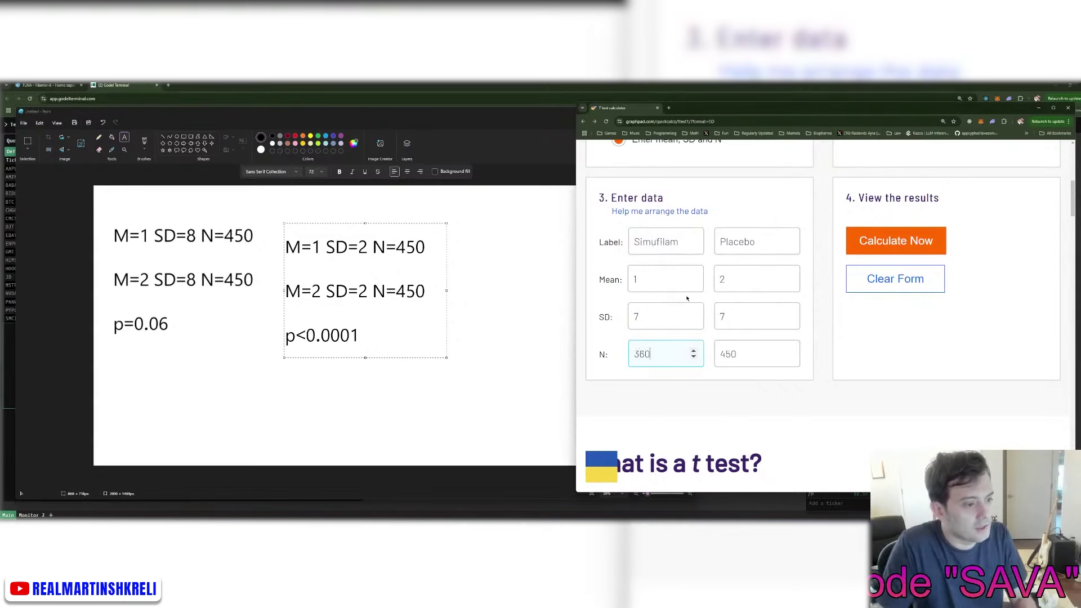
key("Tab")
type("360")
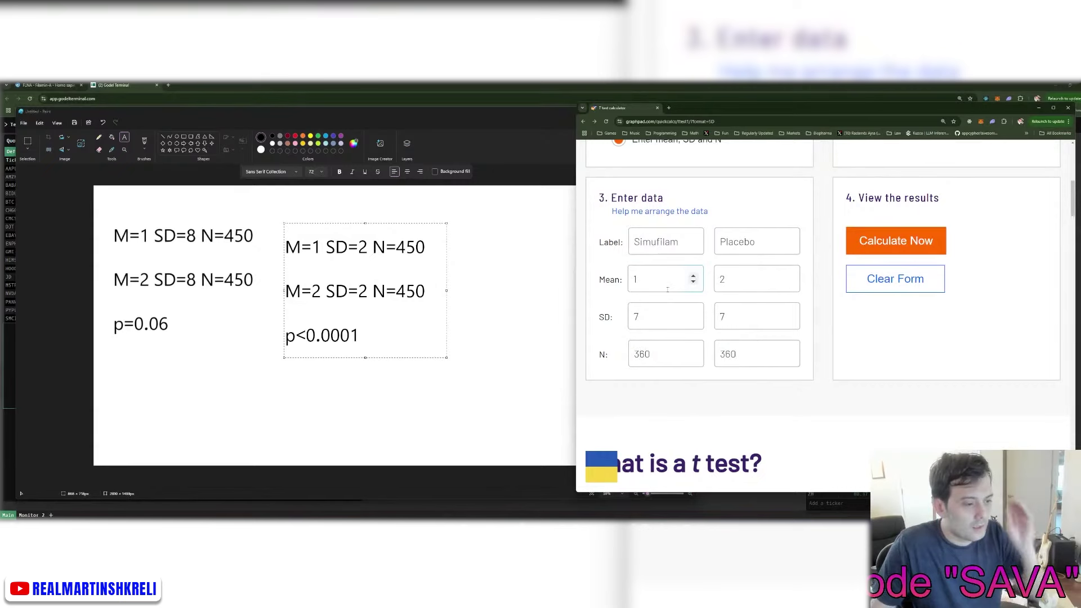
Step: Check the Placebo group's mean and SD values in the t-test calculator
left_click(726, 282)
left_click(733, 308)
left_click(394, 195)
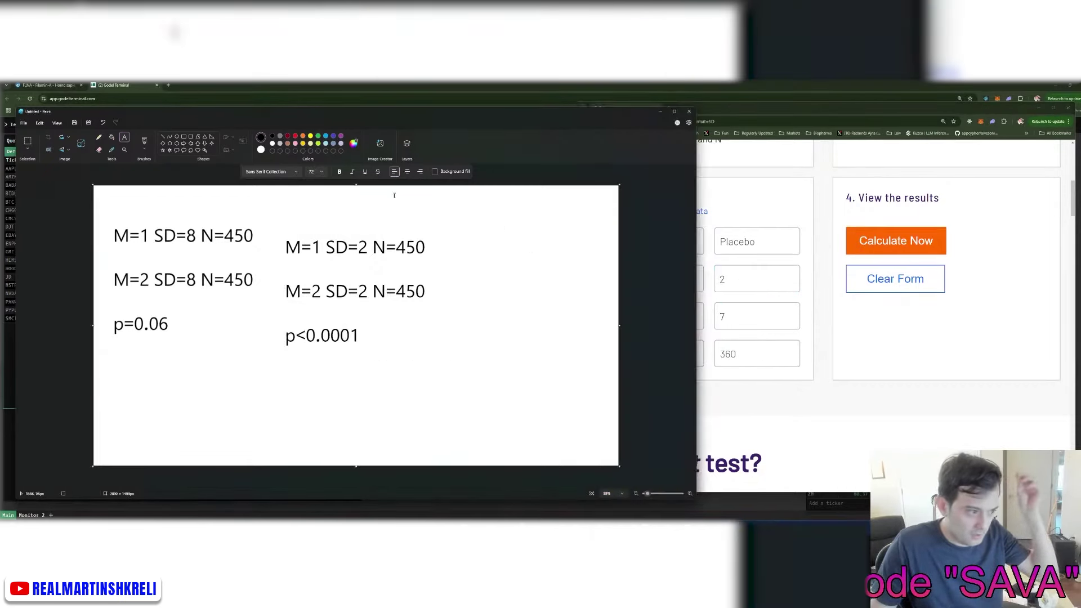
Step: Handwrite ES/SD = d at the canvas's top right with the Pencil and loop around it
left_click(99, 137)
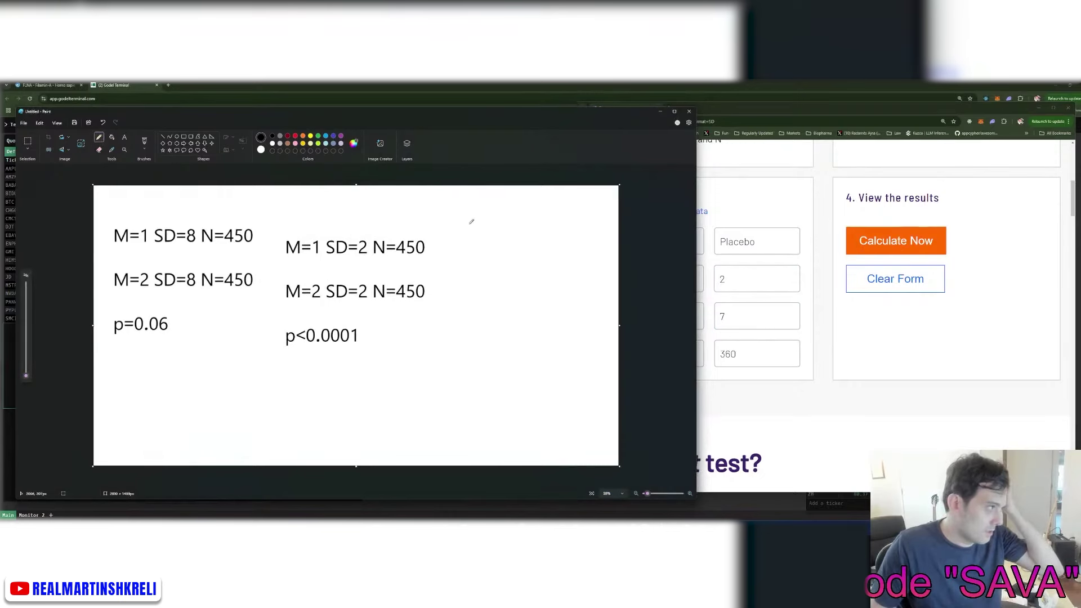
left_click_drag(484, 215, 497, 248)
key("ctrl+z")
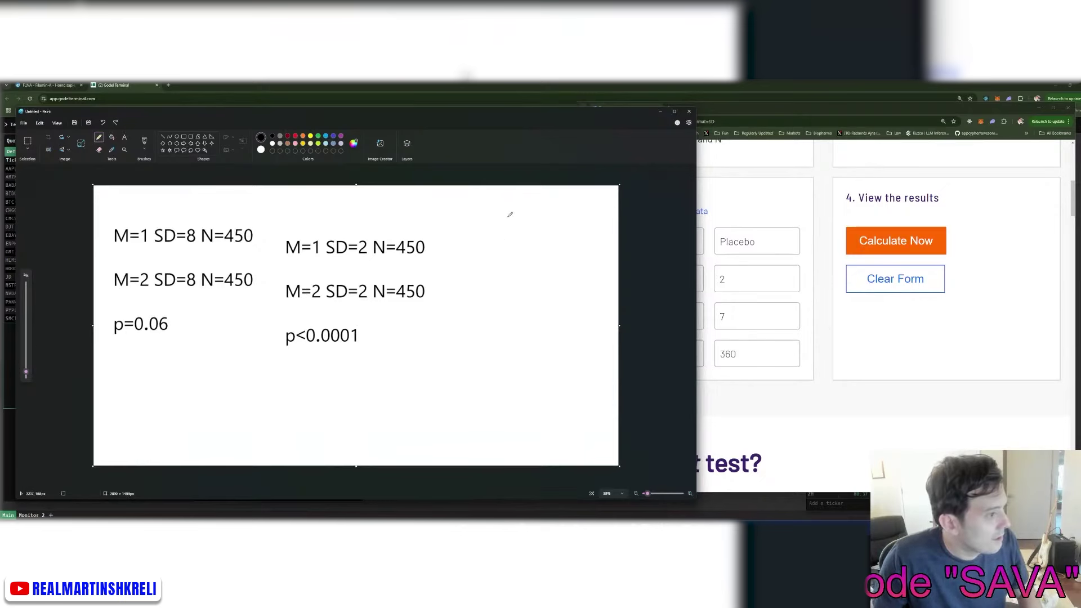
mouse_move(500, 217)
left_mouse_down()
mouse_move(505, 225)
mouse_move(506, 208)
mouse_move(523, 227)
left_mouse_up()
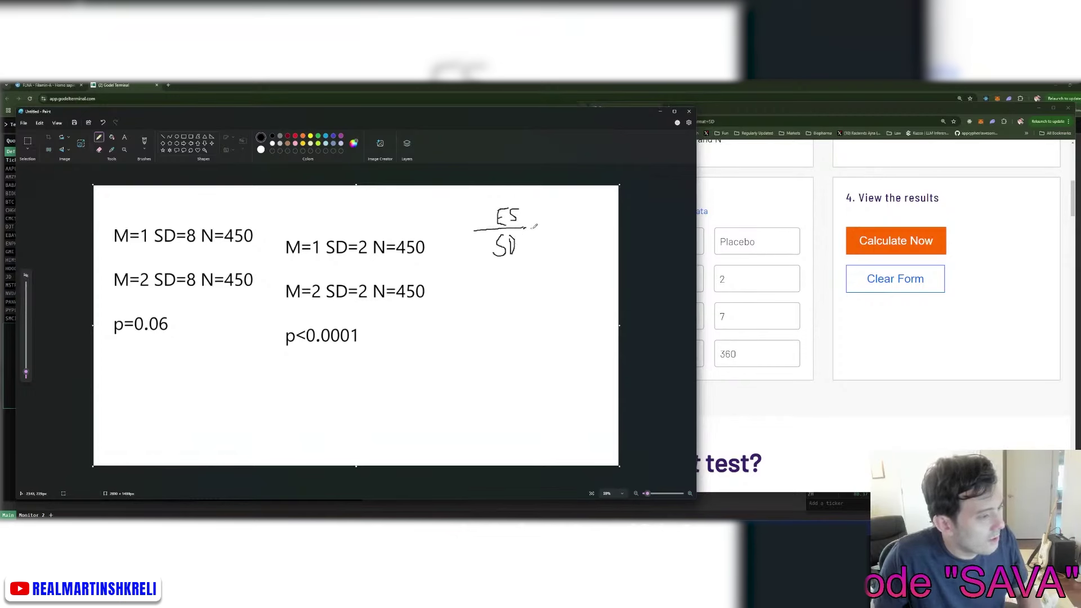
left_click_drag(556, 222, 558, 226)
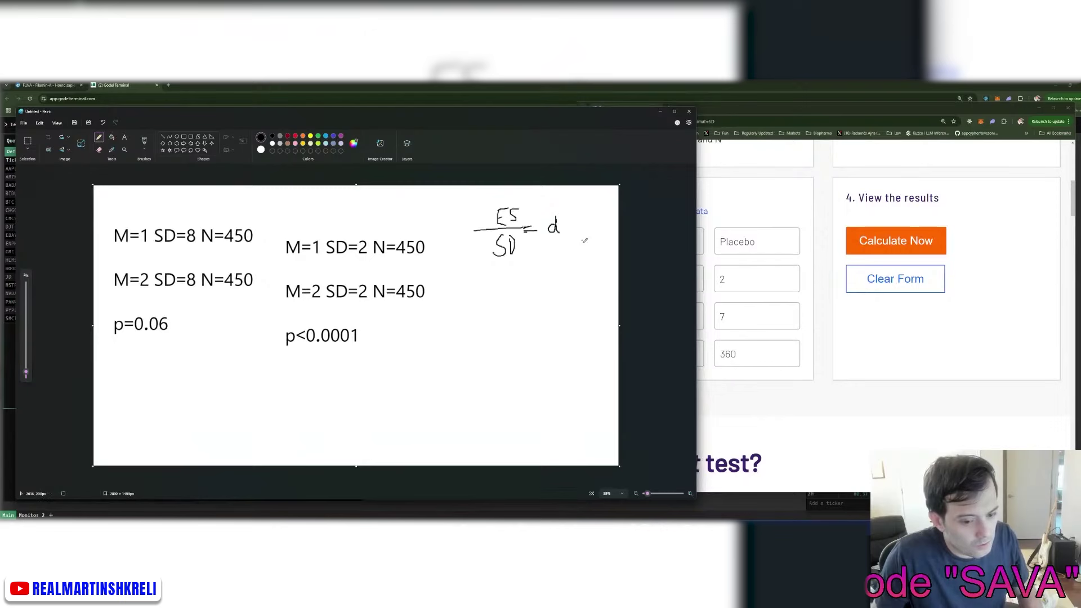
mouse_move(563, 209)
left_mouse_down()
mouse_move(506, 204)
mouse_move(483, 228)
mouse_move(528, 246)
mouse_move(564, 209)
left_mouse_up()
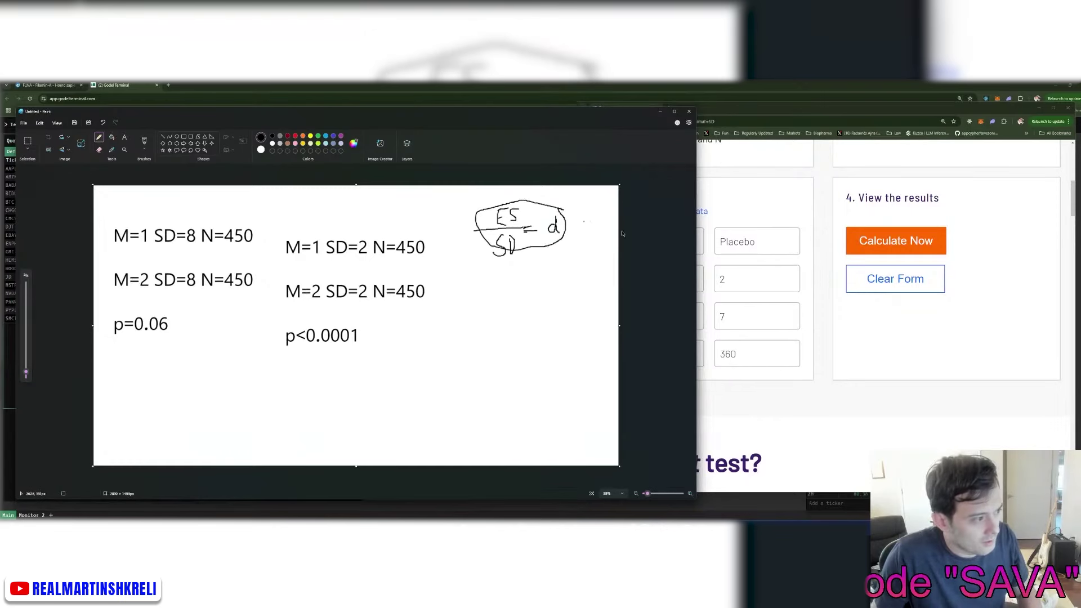
left_click(867, 330)
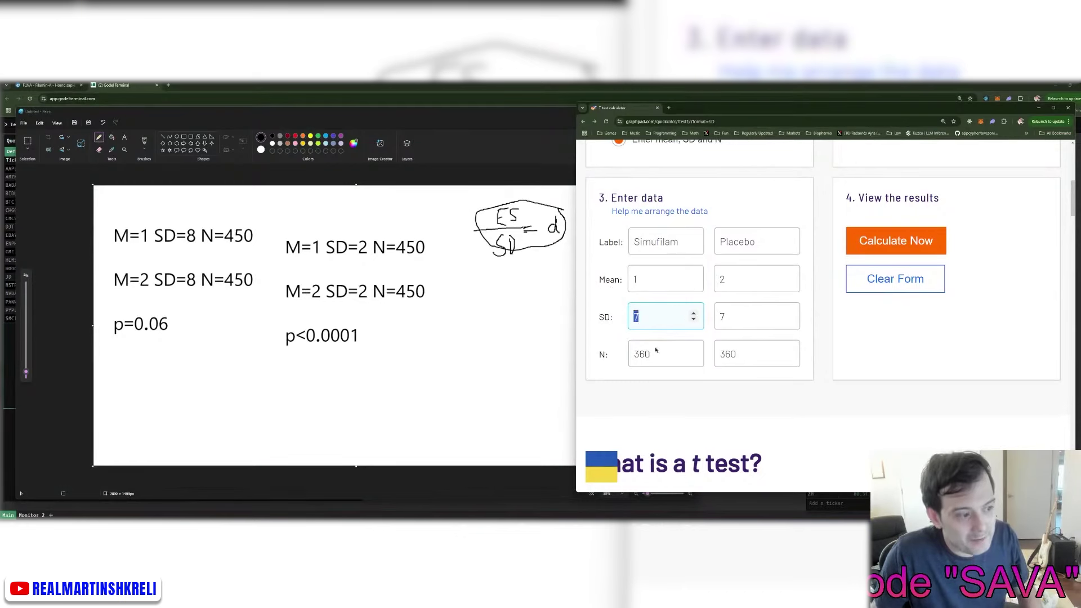
Step: Place and enlarge a new text box below the p=0.06 note
left_click(332, 345)
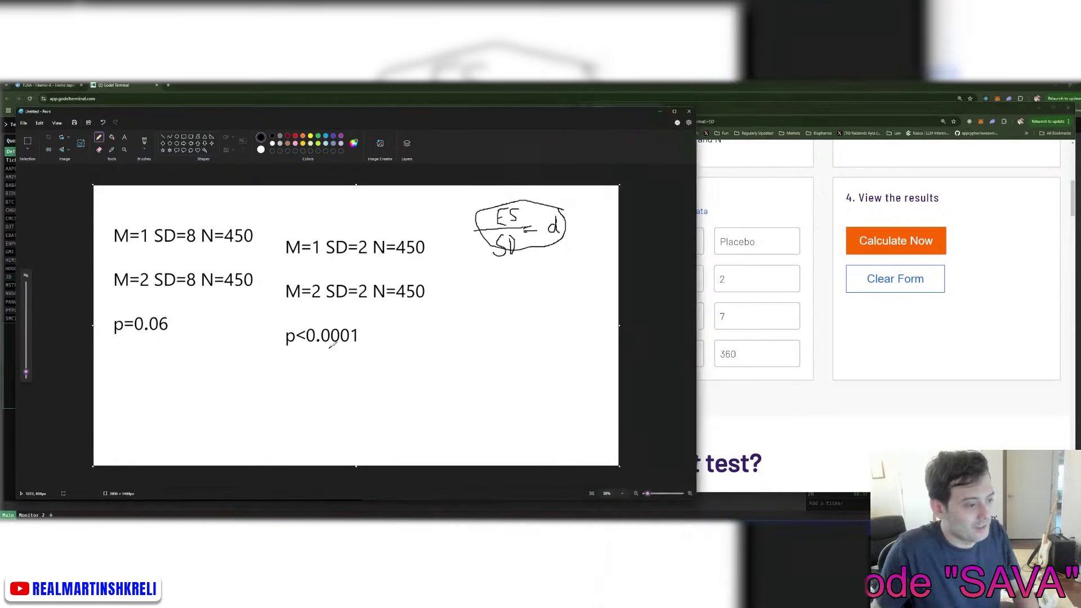
left_click(27, 142)
left_click(124, 137)
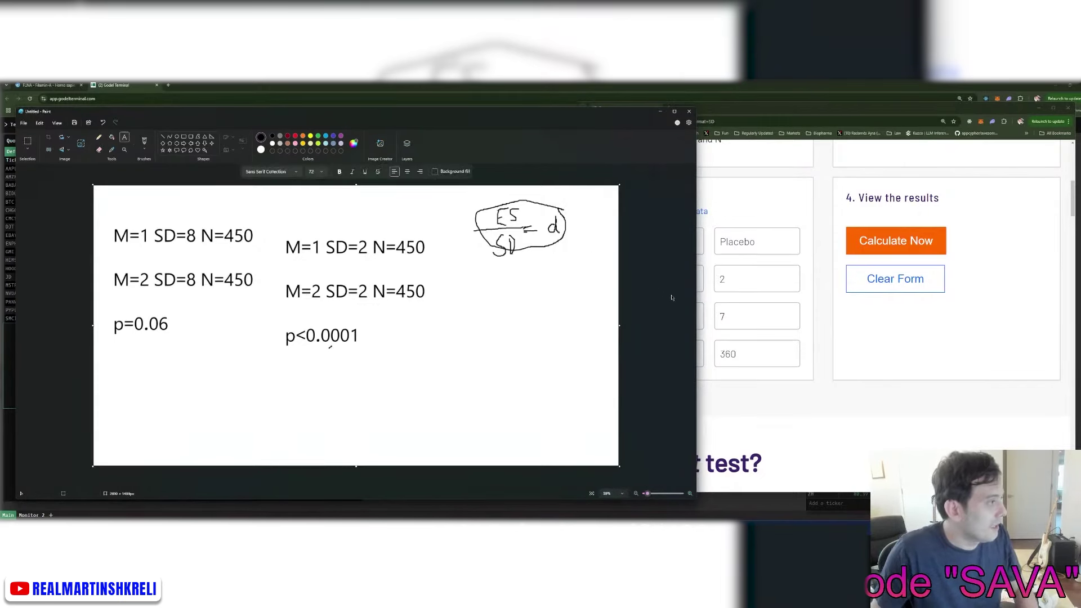
left_click(861, 417)
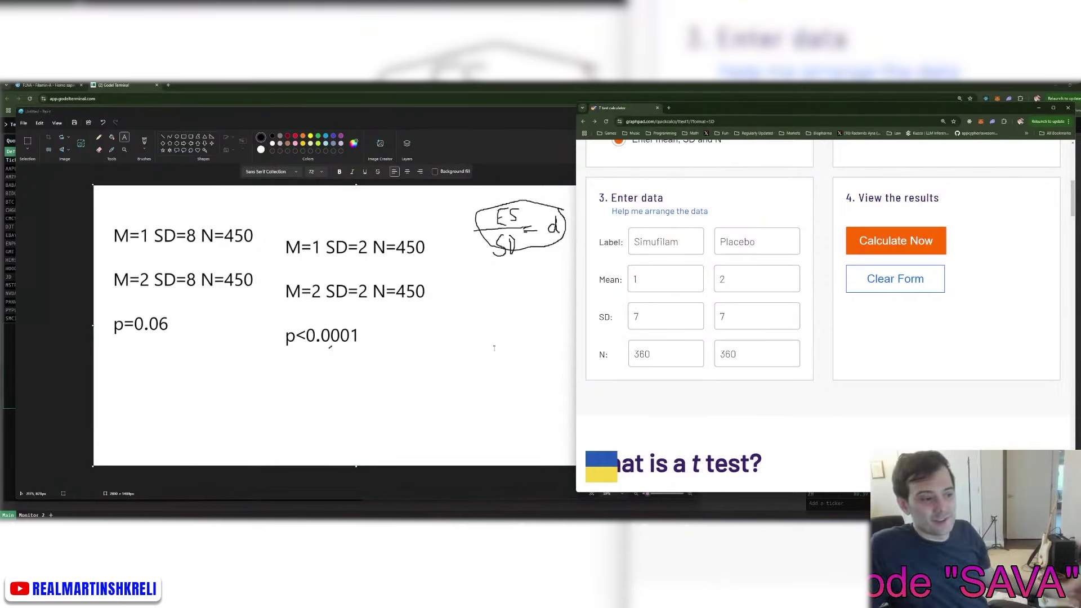
left_click(235, 354)
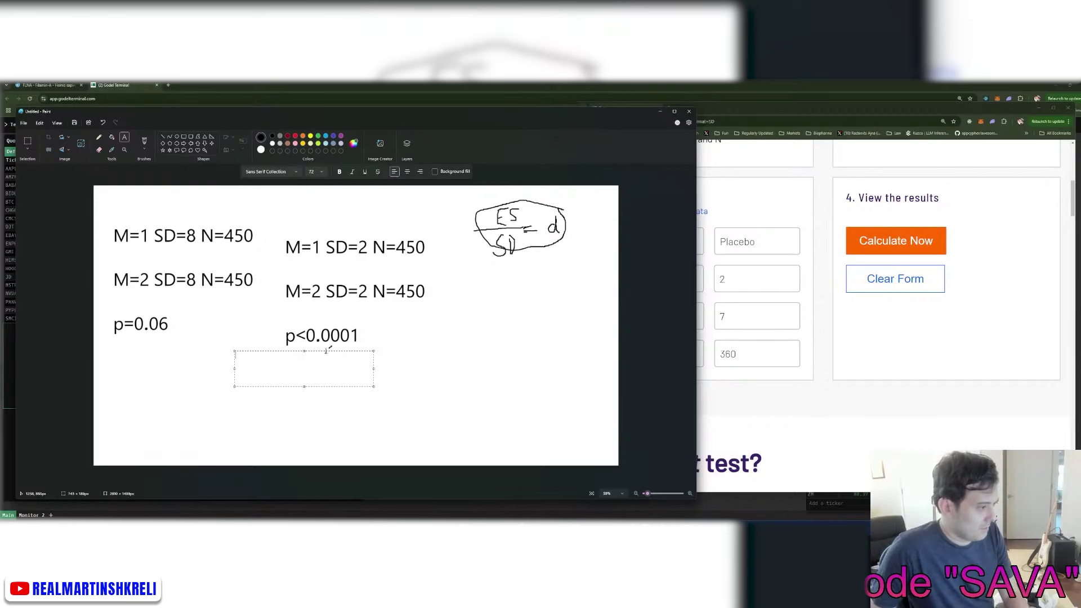
left_click_drag(350, 351, 234, 367)
left_click_drag(259, 402, 285, 455)
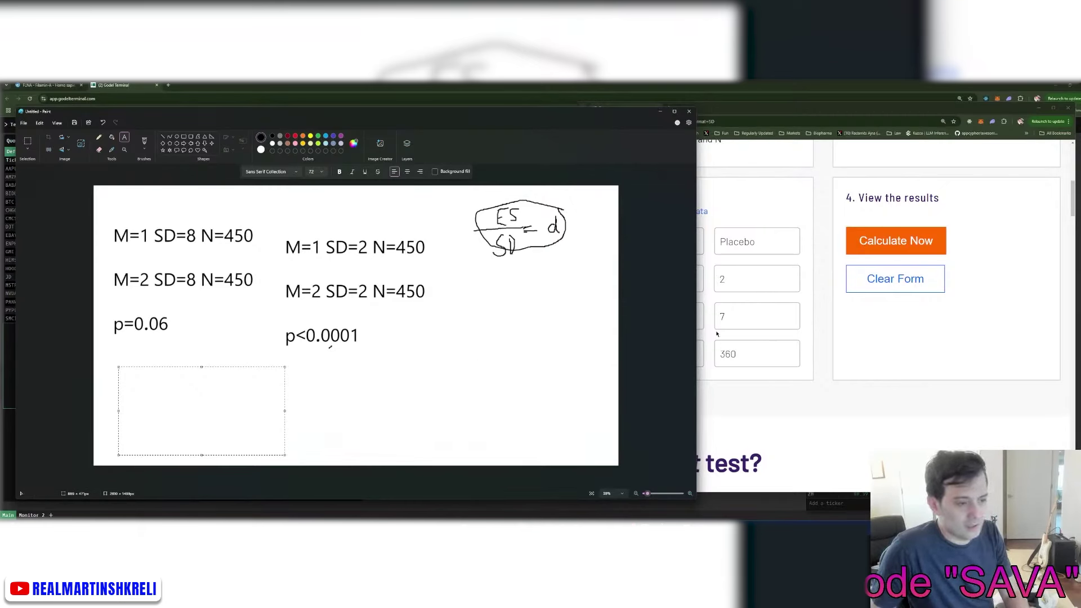
left_click(752, 354)
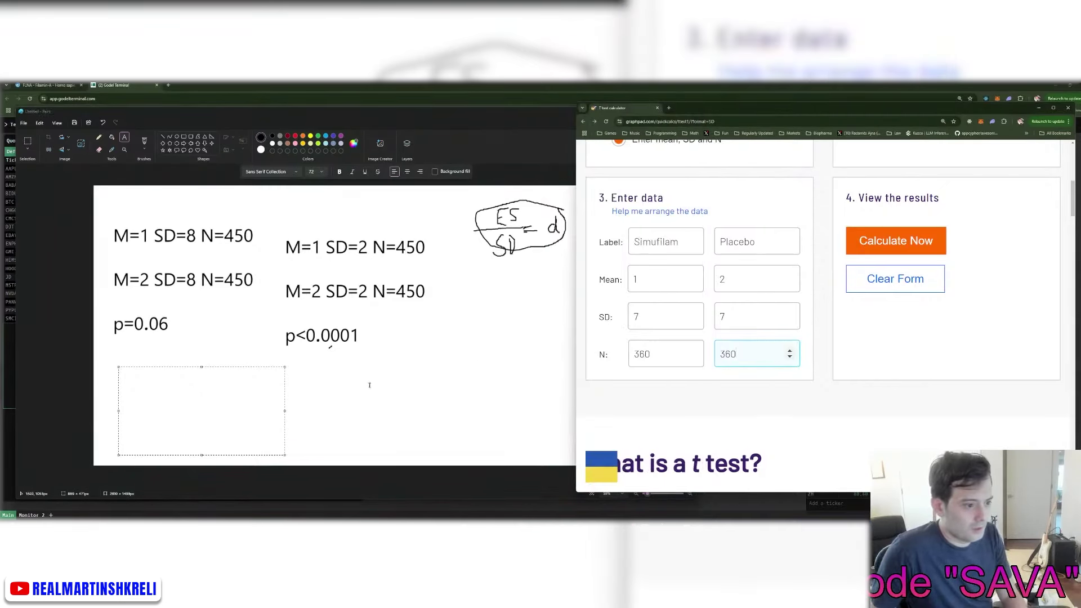
left_click(196, 381)
Step: Type the first line, M=1 SD=7 N=360, in the text box
type("M")
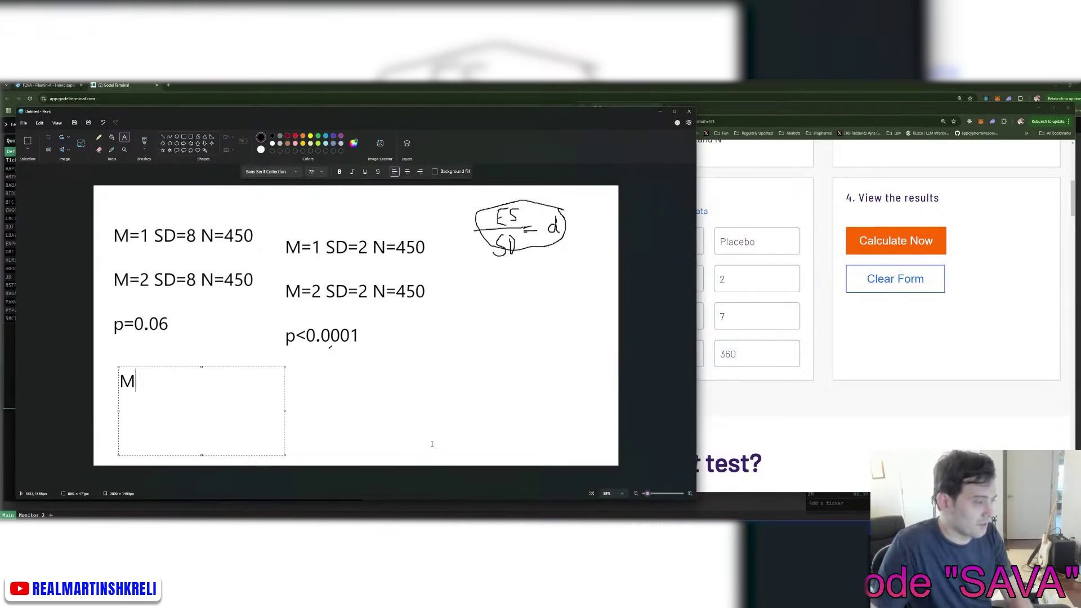
type("=")
key("alt+Tab")
key("alt+Tab")
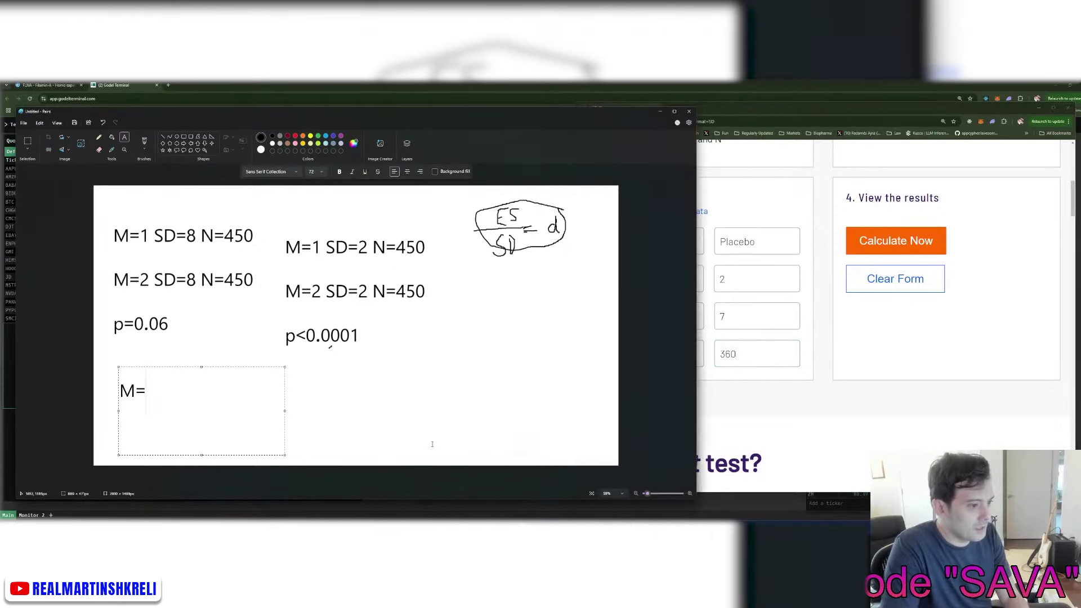
type("1 SD=7")
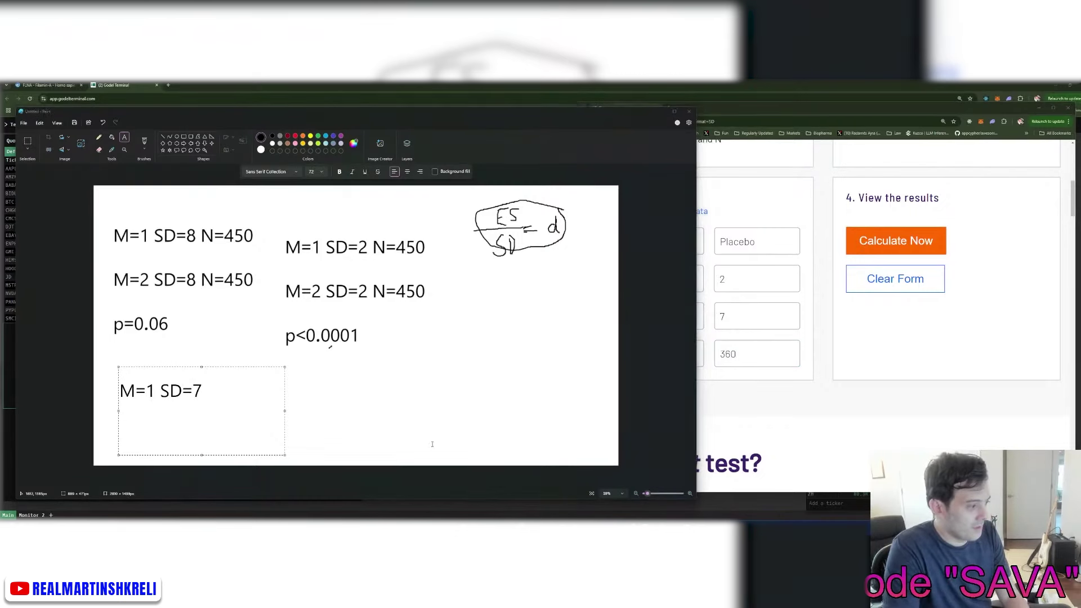
key("alt+Tab")
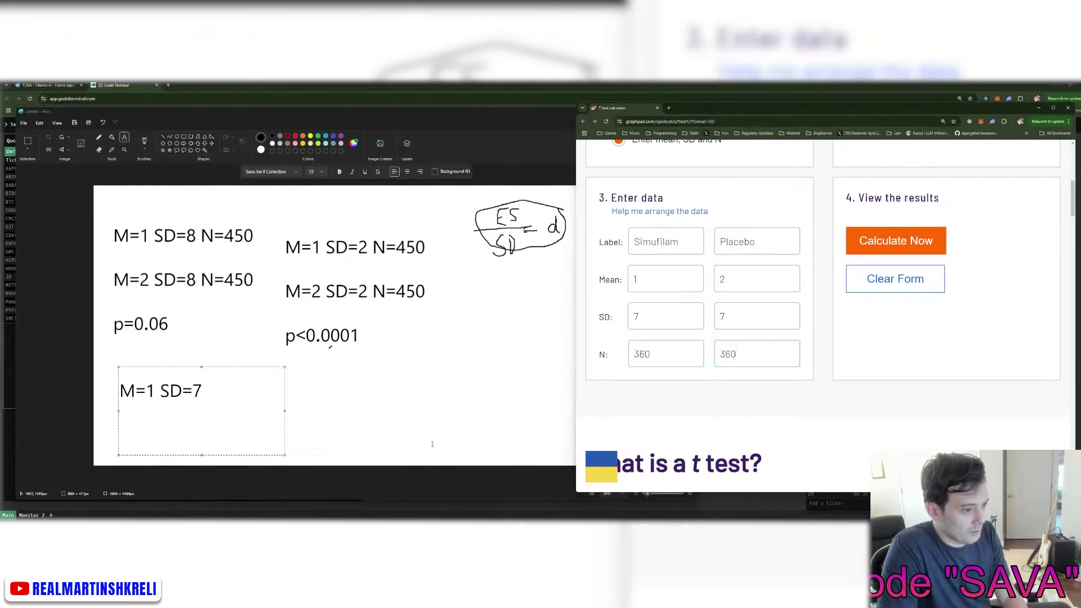
key("alt+Tab")
type("N=360")
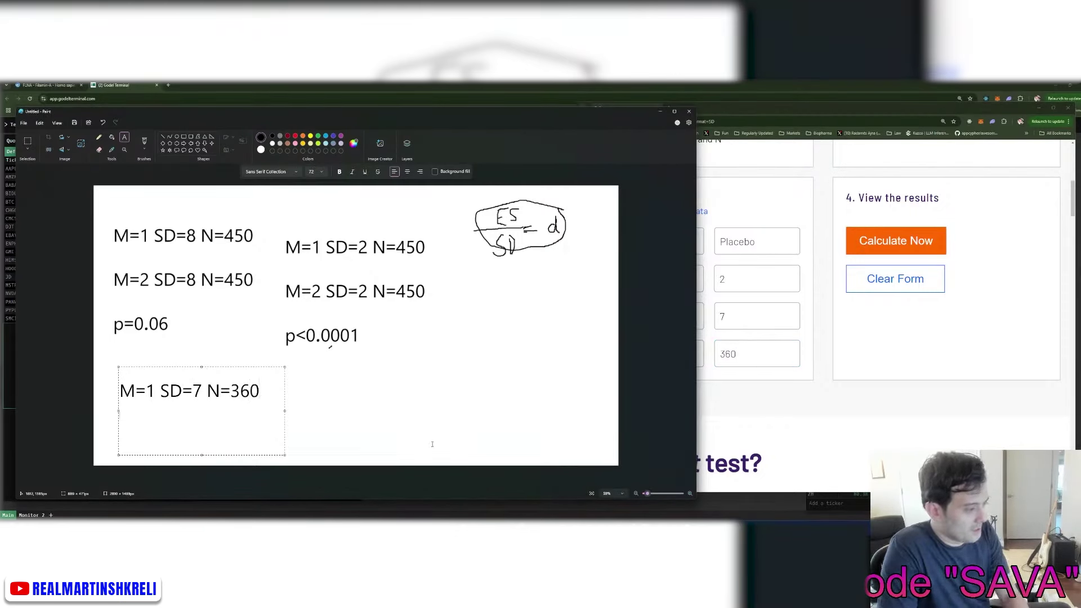
key("Return")
Step: Type the second line, M=2 SD=7 N=360, correcting typos, and begin a p line
type("m")
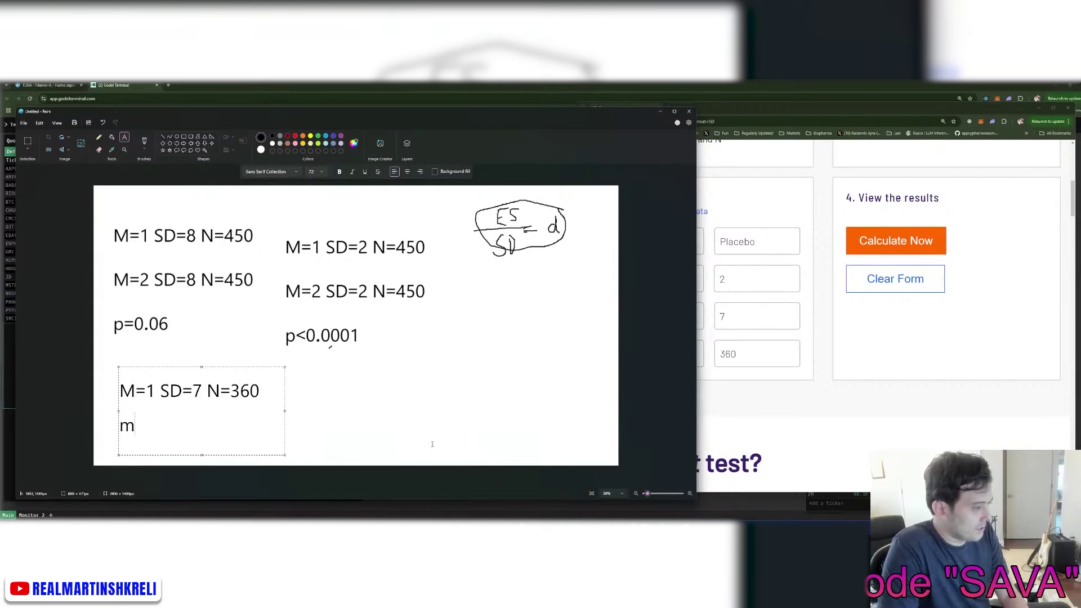
key("BackSpace")
type("M=2")
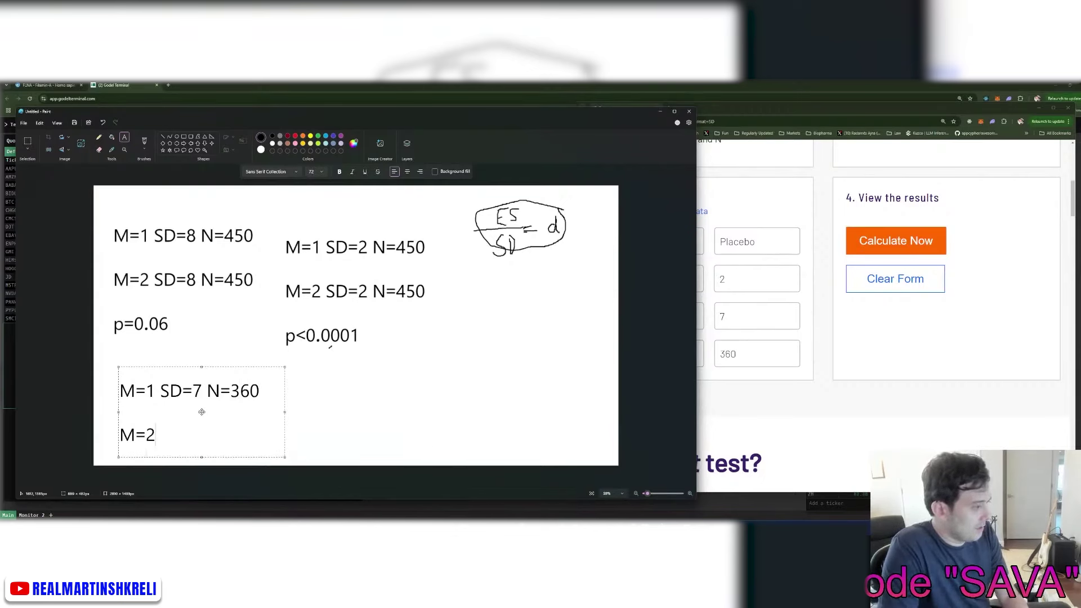
type(" SD=6")
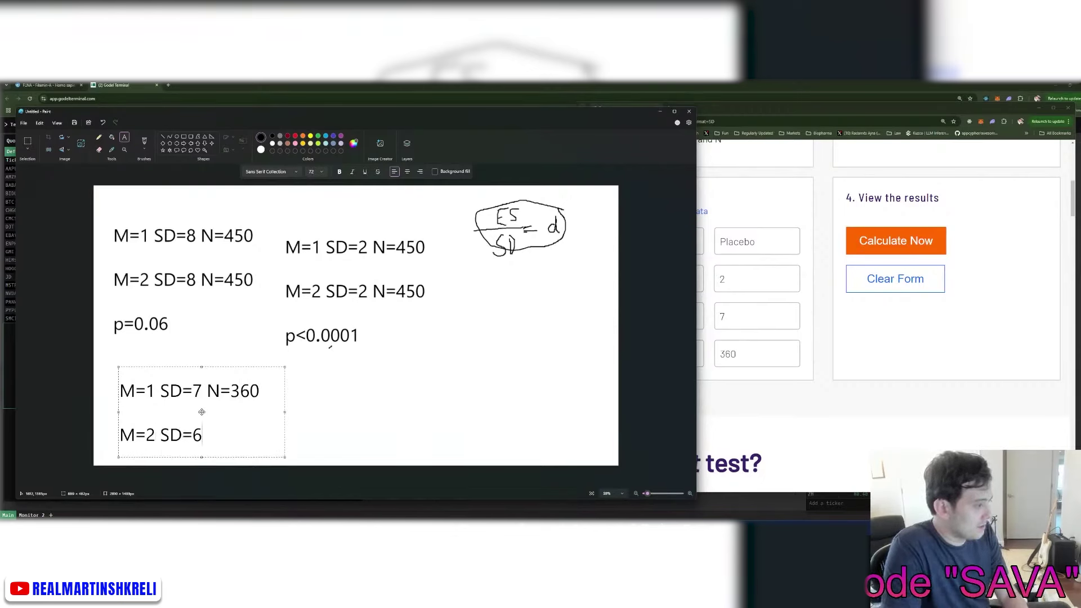
key("BackSpace")
type("7 N=460")
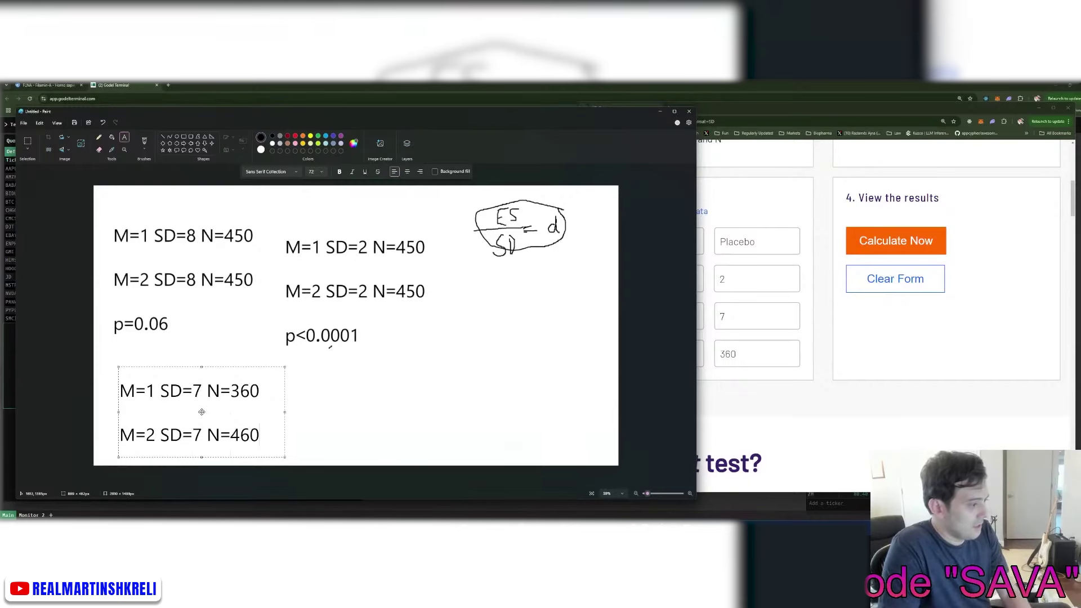
key("BackSpace")
key("BackSpace")
key("BackSpace")
type("360")
key("Return")
type("p")
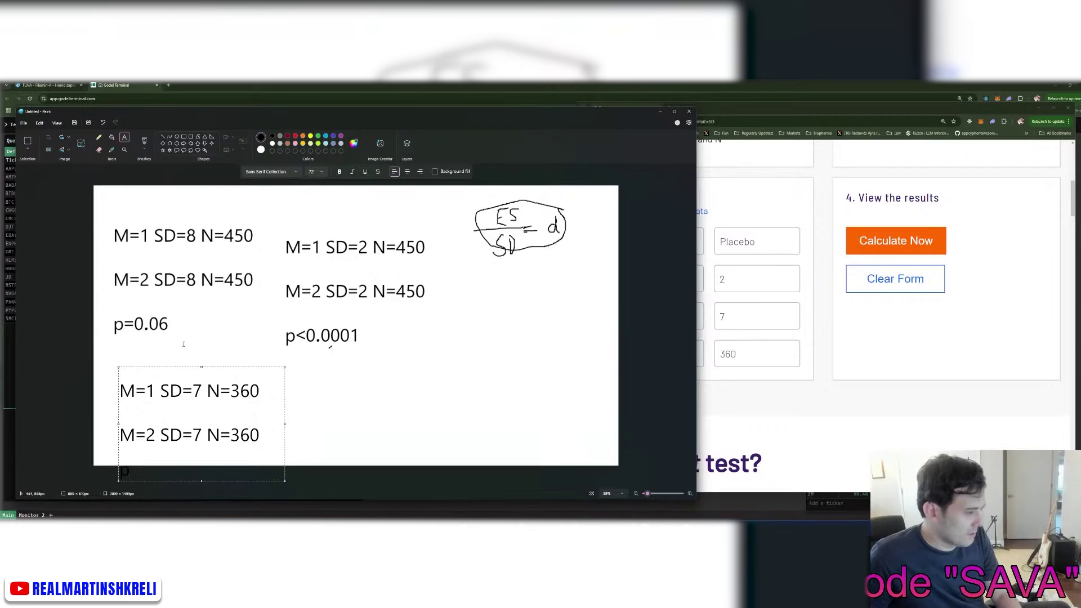
left_click(219, 367)
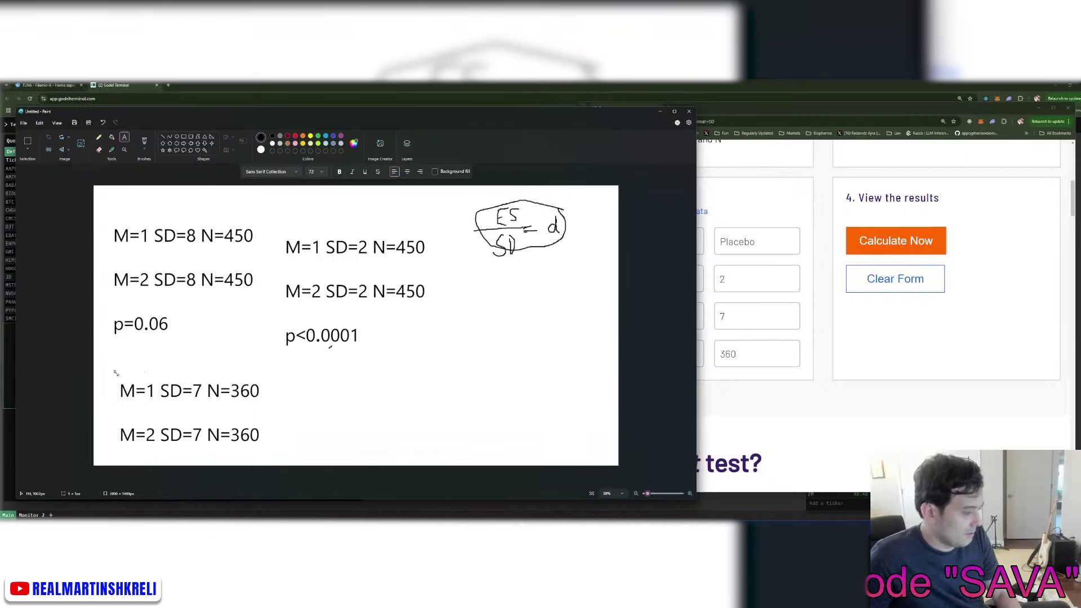
Step: Discard the stray text box and drag the canvas's bottom edge down to make it taller
left_click_drag(113, 370, 256, 411)
left_click(348, 459)
left_click_drag(355, 466, 356, 589)
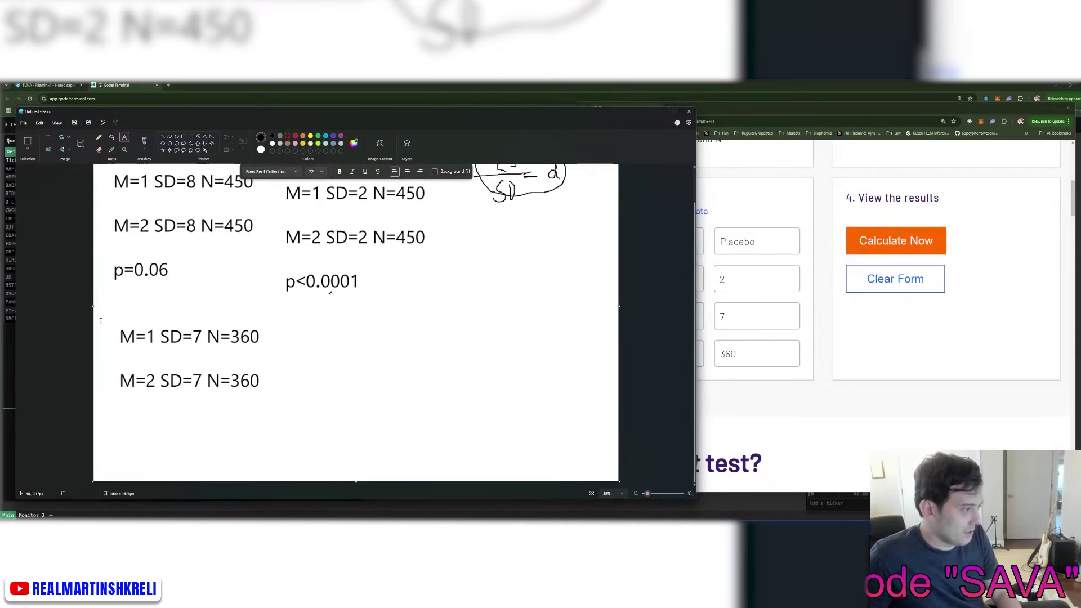
left_click_drag(115, 323, 254, 396)
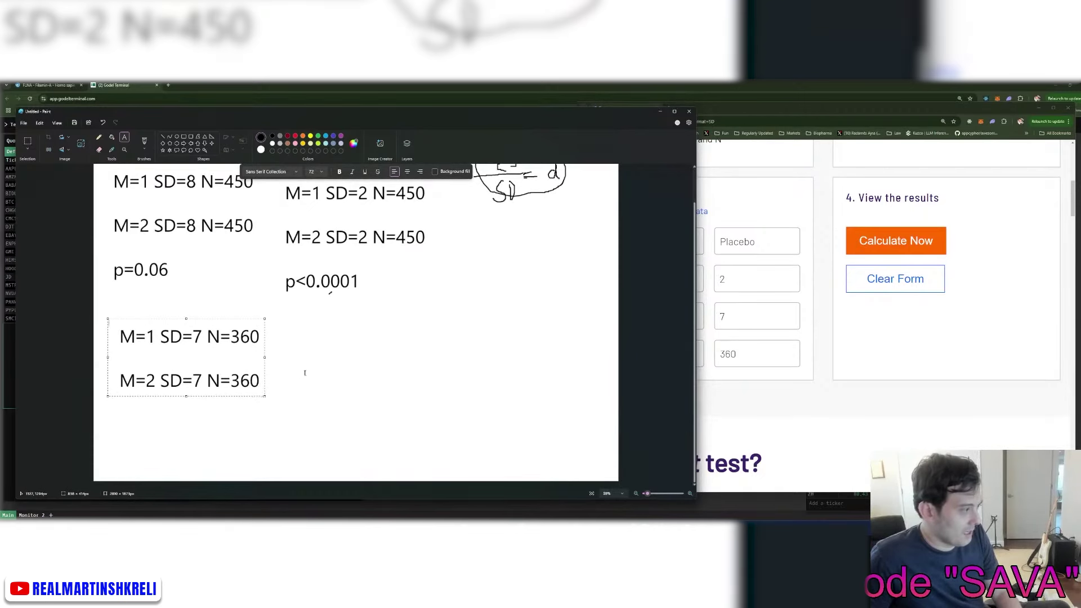
left_click(269, 356)
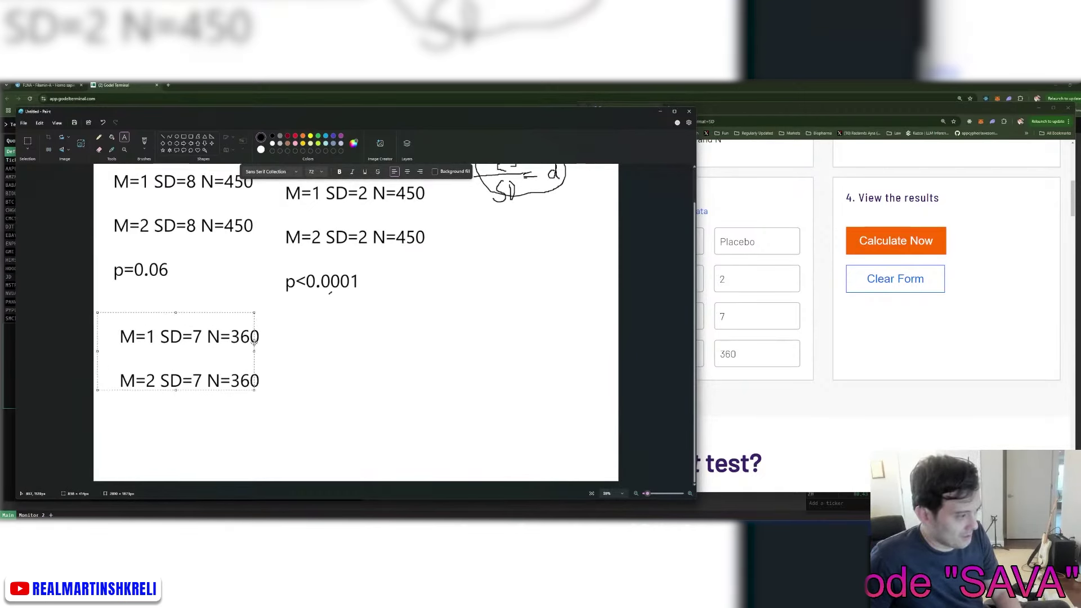
Step: Write p=0.15 in a new text box below the third scenario
left_click_drag(118, 401, 258, 445)
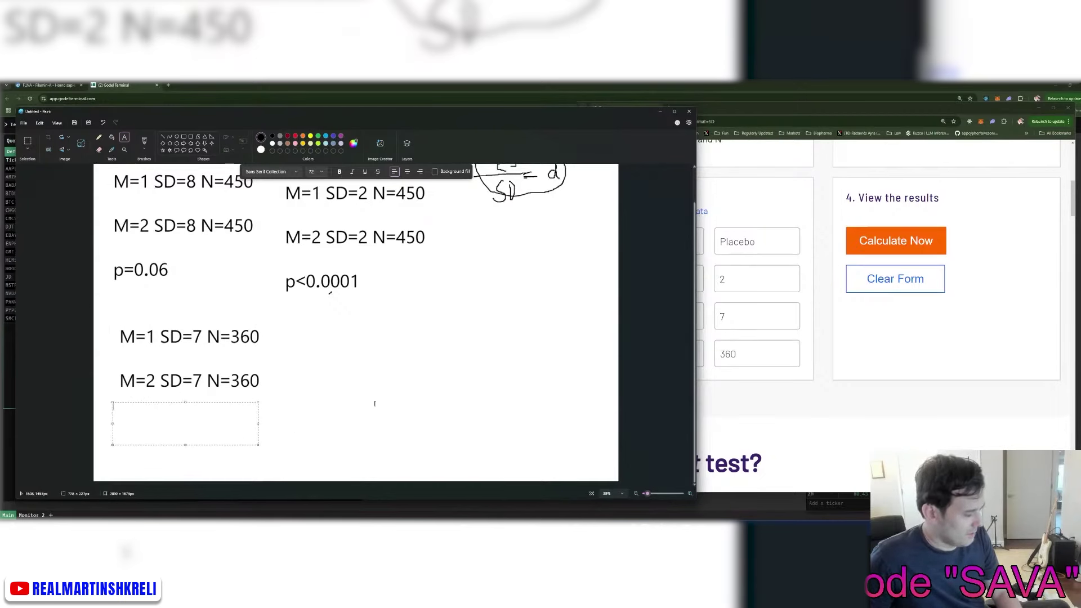
type("p=0.1")
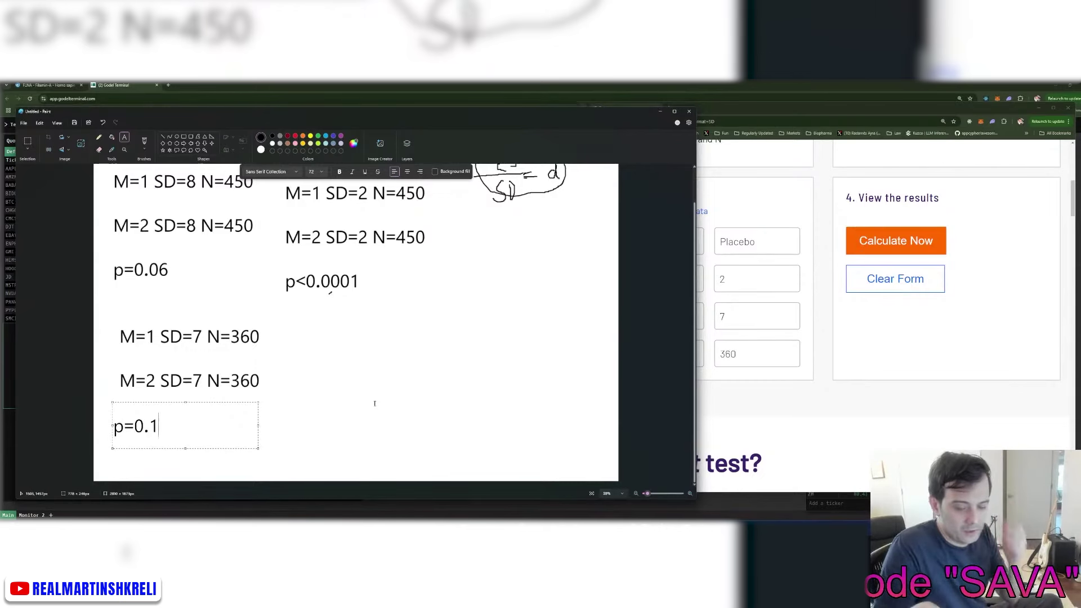
type("5")
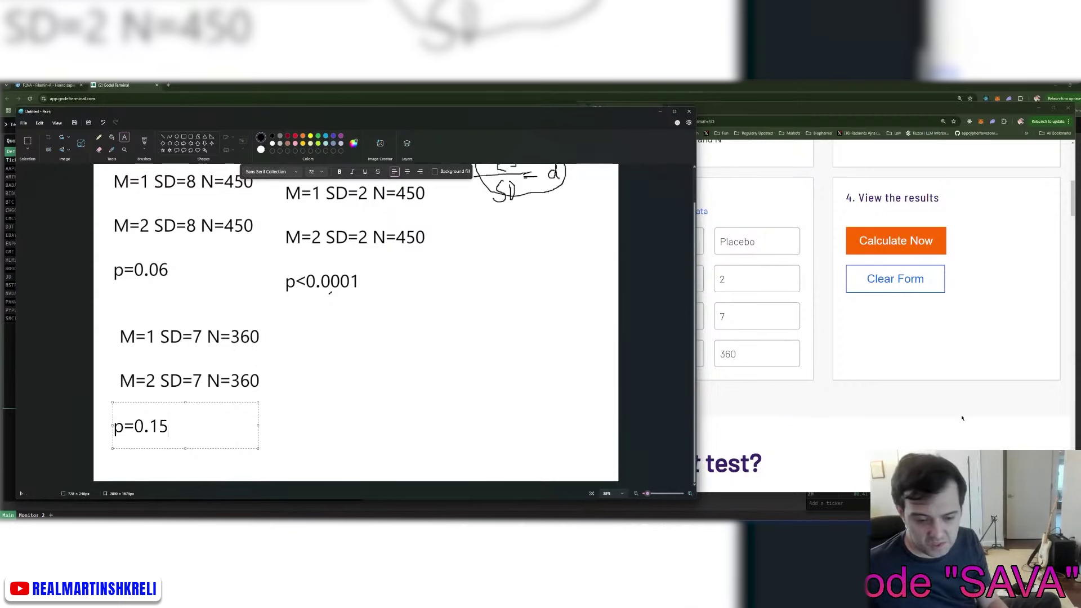
left_click(908, 404)
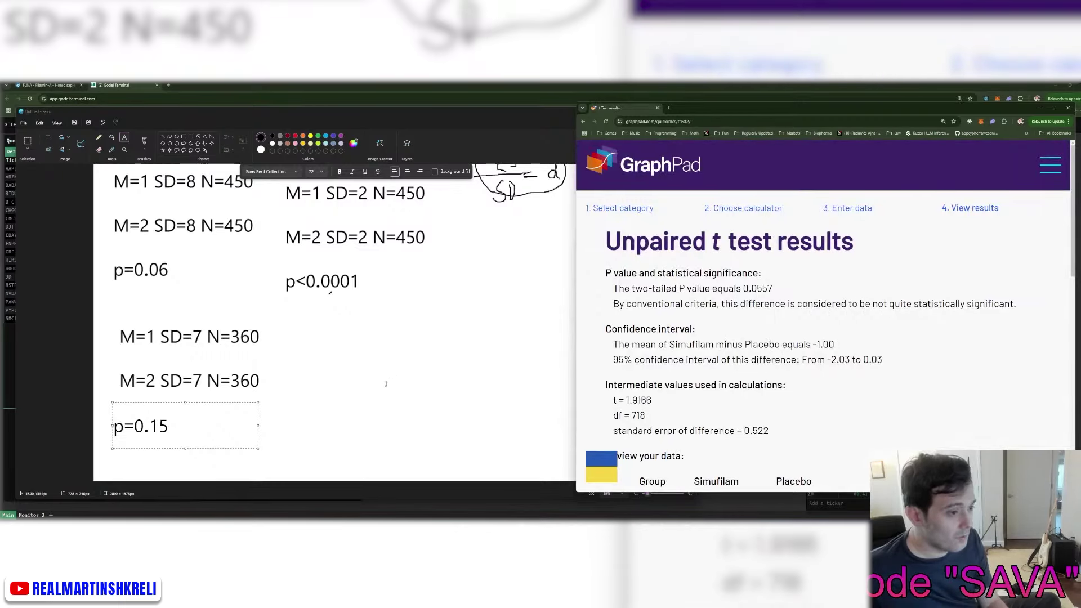
Step: Change the third scenario's p=0.15 to p=0.0557 and commit the text
left_click(174, 428)
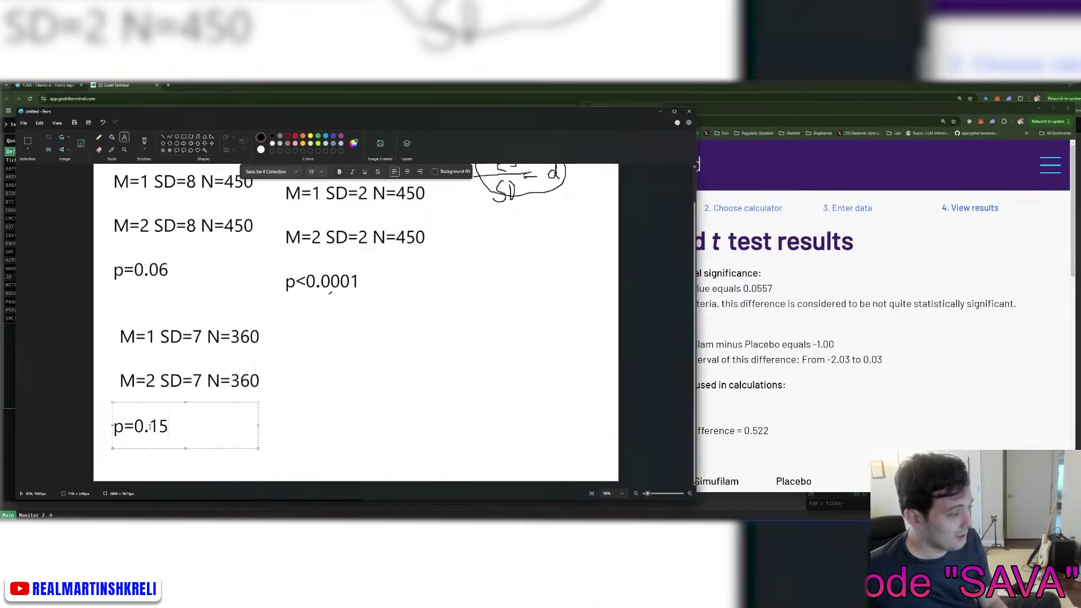
left_click_drag(150, 426, 215, 431)
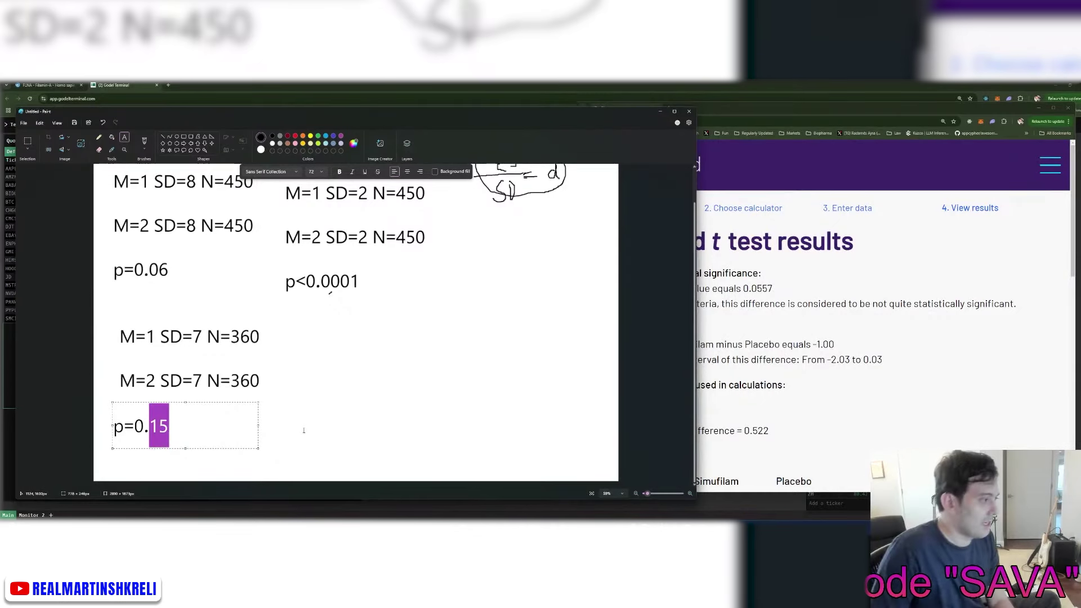
type("0557")
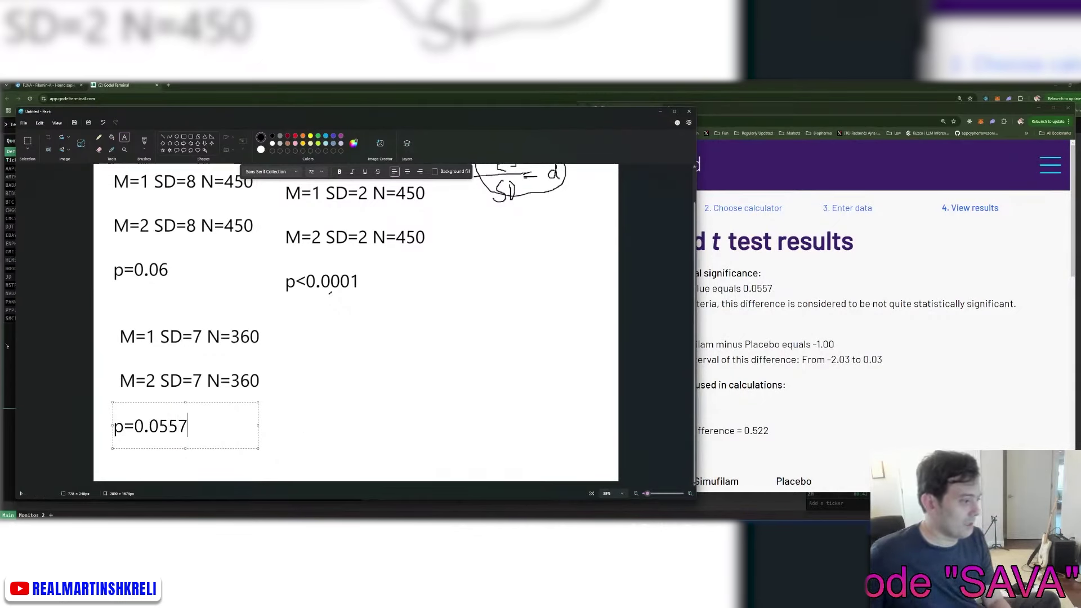
left_click(201, 379)
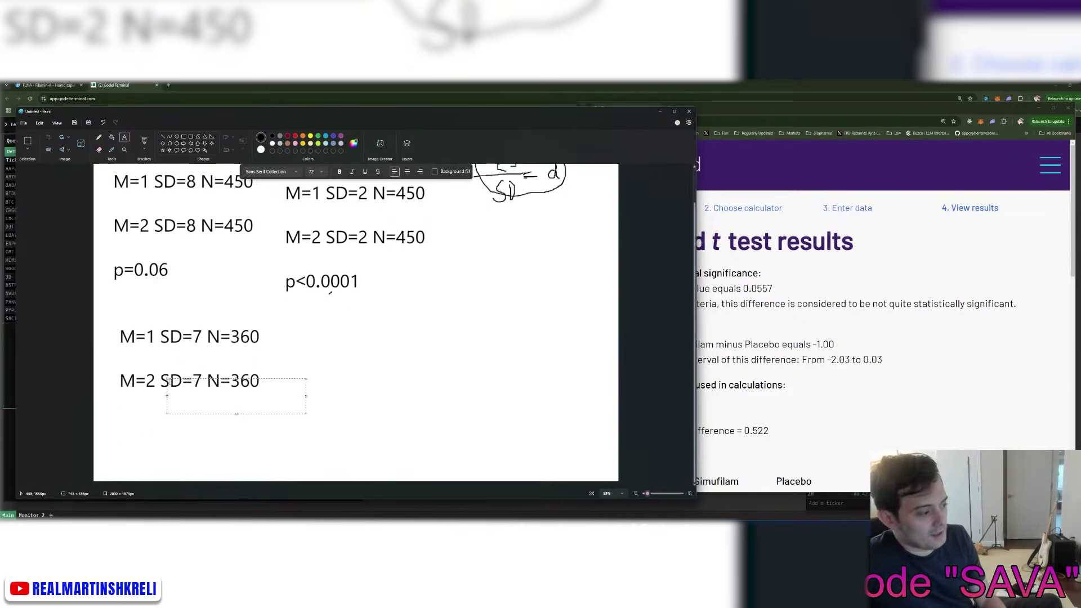
Step: Bring the GraphPad t test results forward and highlight the confidence interval figures
left_click(252, 379)
left_click(242, 285)
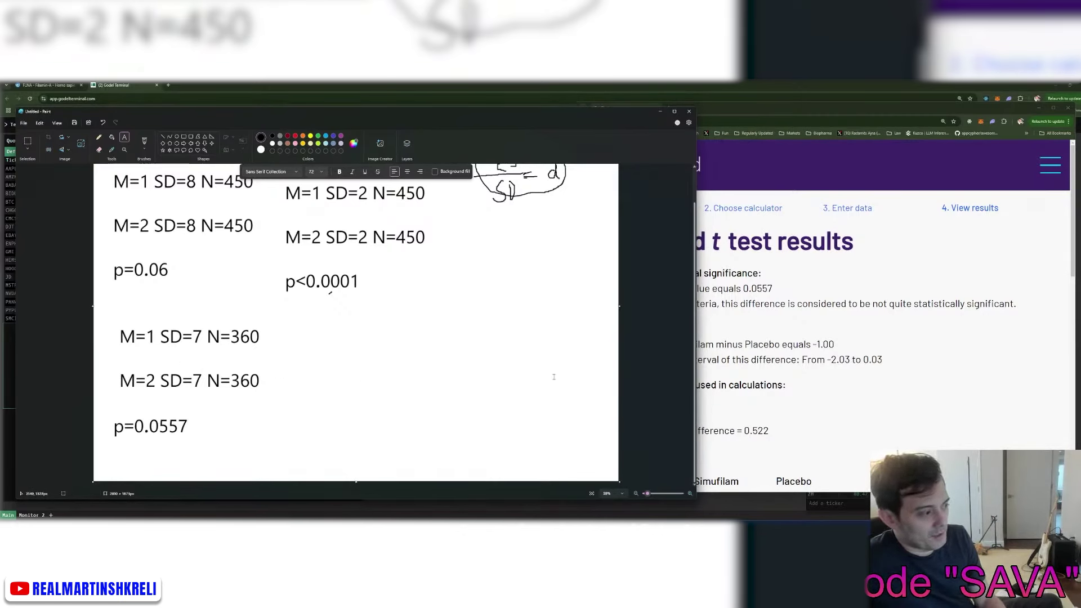
left_click(865, 368)
left_click_drag(881, 362, 725, 361)
Step: Return to the t test form and change the Placebo mean from 2 to 1.6
left_click(726, 361)
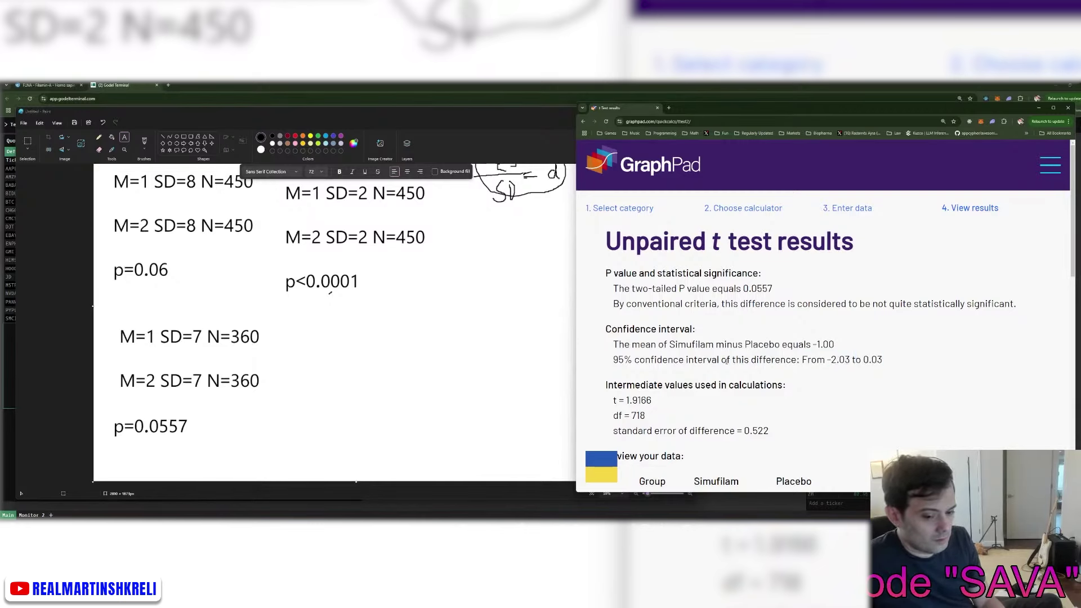
key("alt+Left")
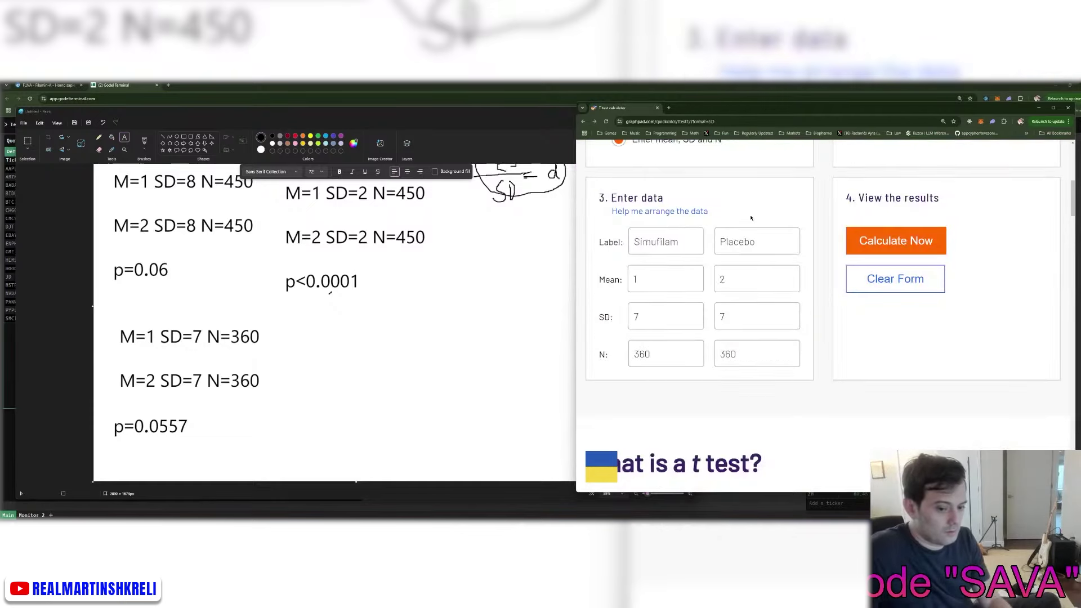
left_click_drag(745, 277, 715, 275)
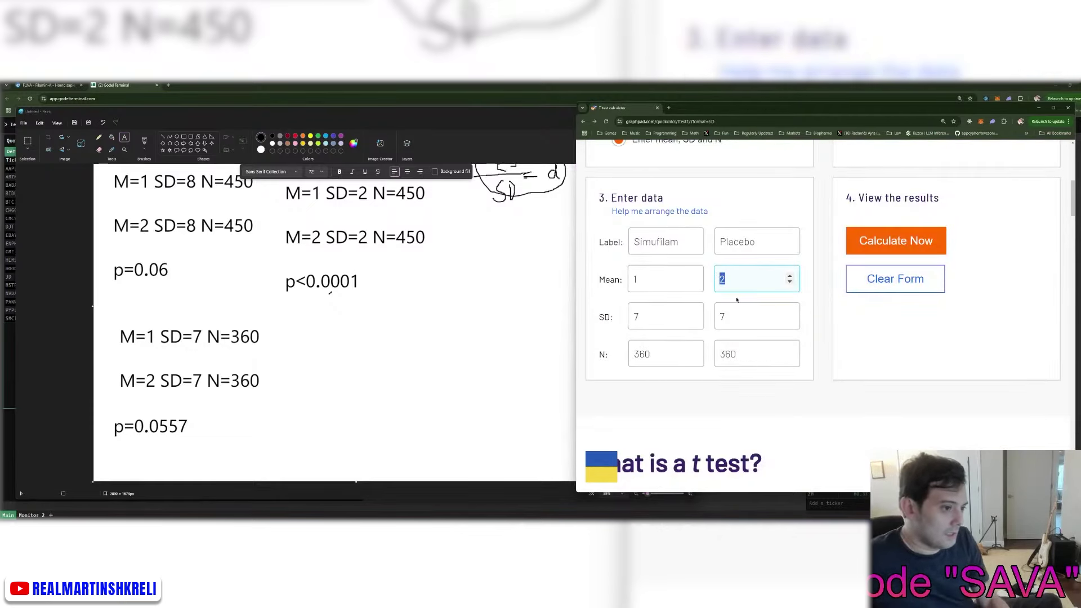
type("1.5")
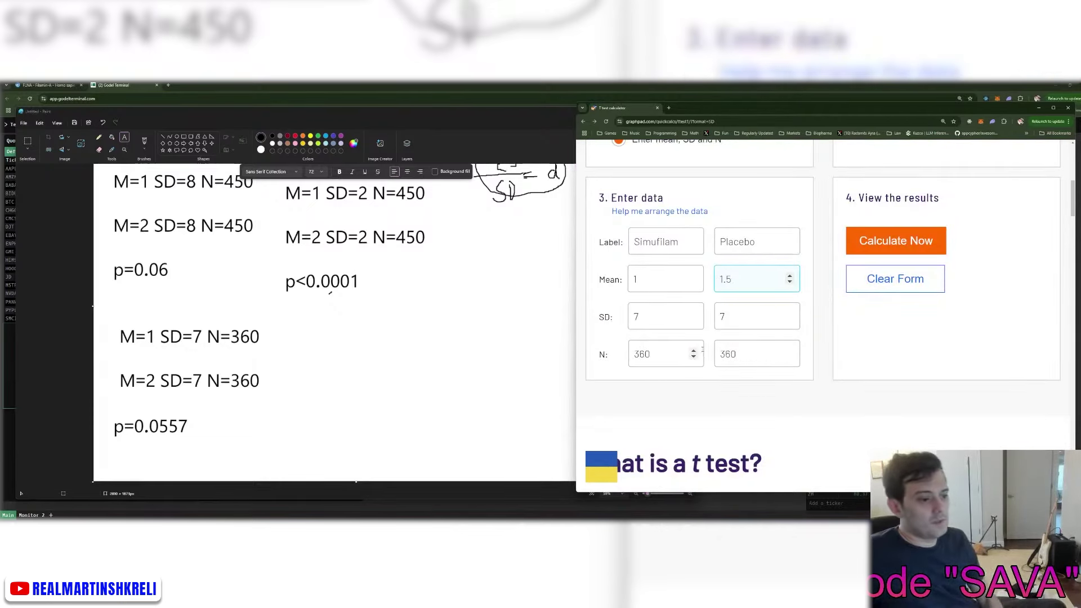
left_click_drag(740, 279, 710, 281)
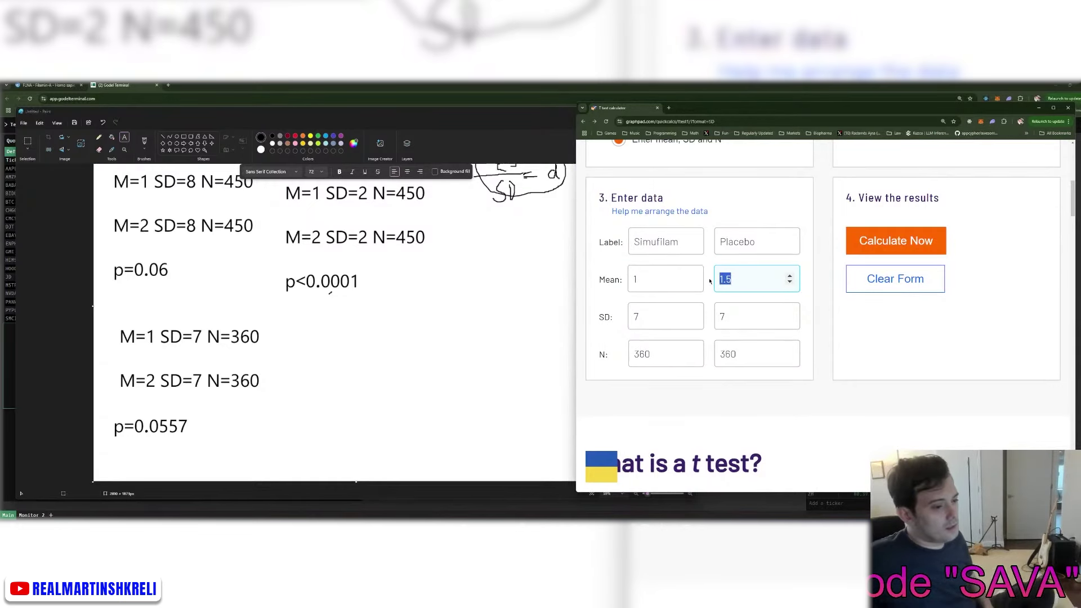
left_click(742, 286)
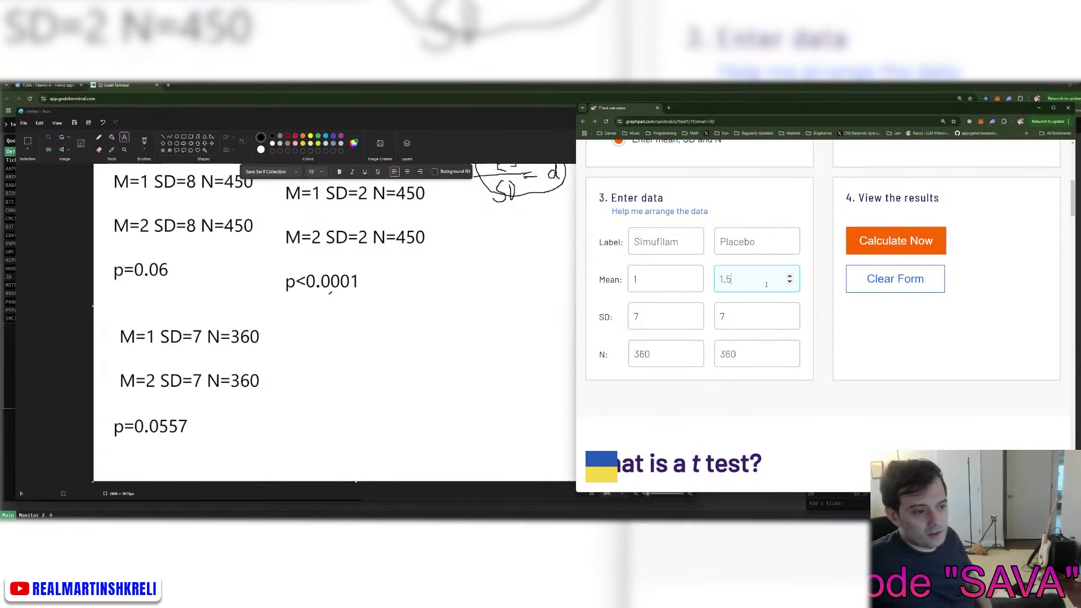
scroll(525, 309, "up", 1)
scroll(525, 309, "down", 1)
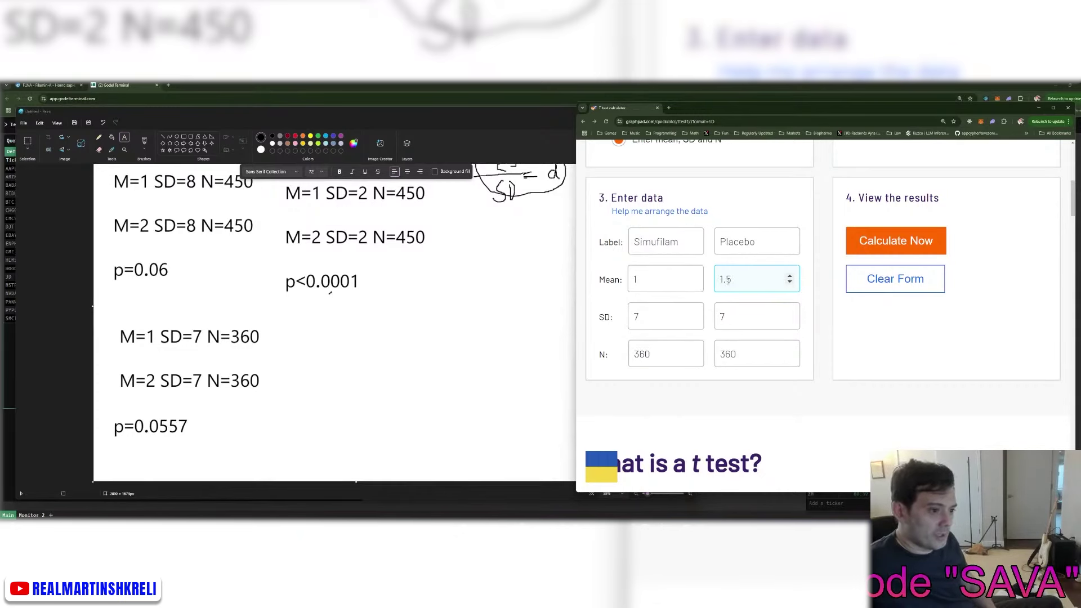
type("6")
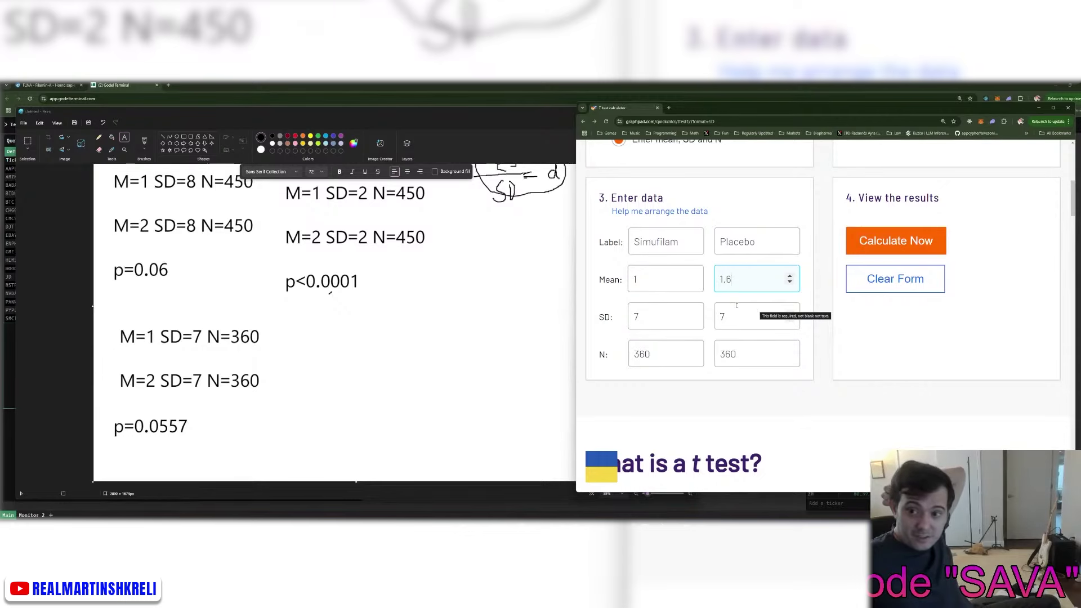
Step: Run the t test, note two-tailed P = 0.2505, and mark a new Paint text box
left_click(878, 239)
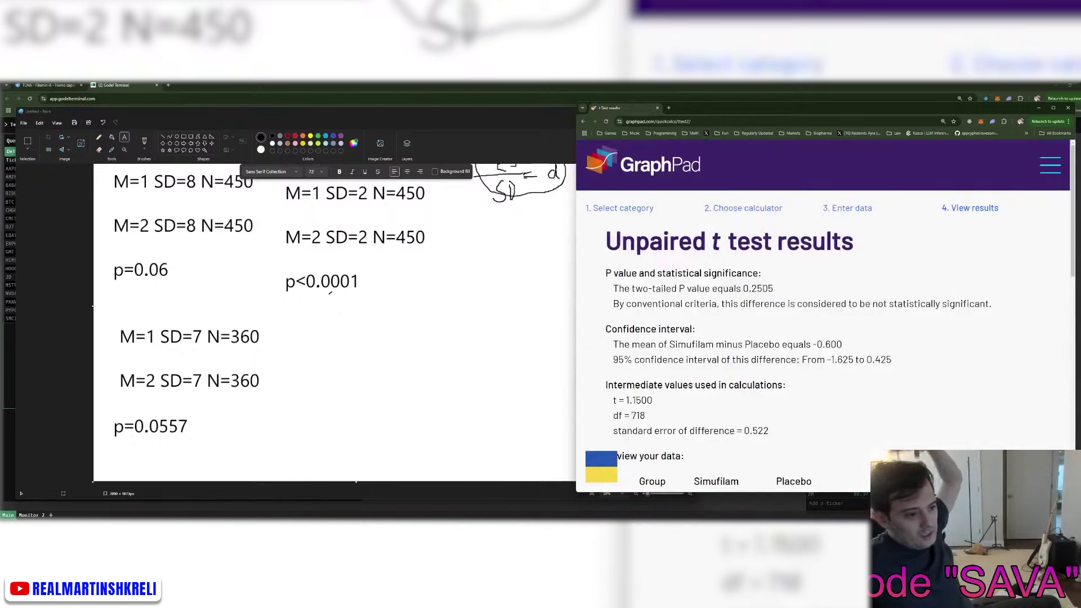
left_click_drag(752, 288, 779, 291)
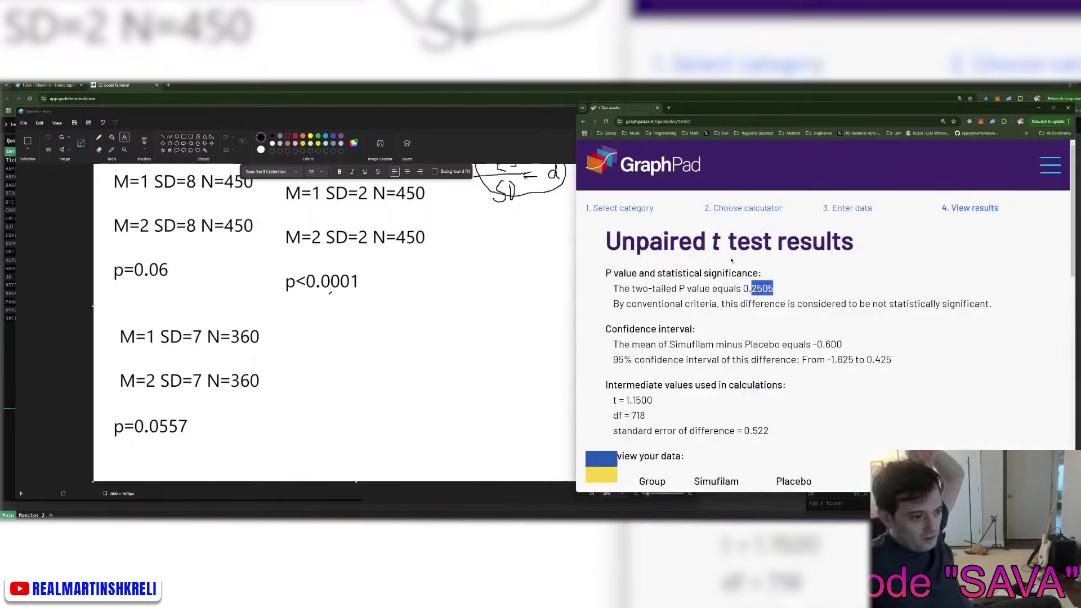
left_click(583, 121)
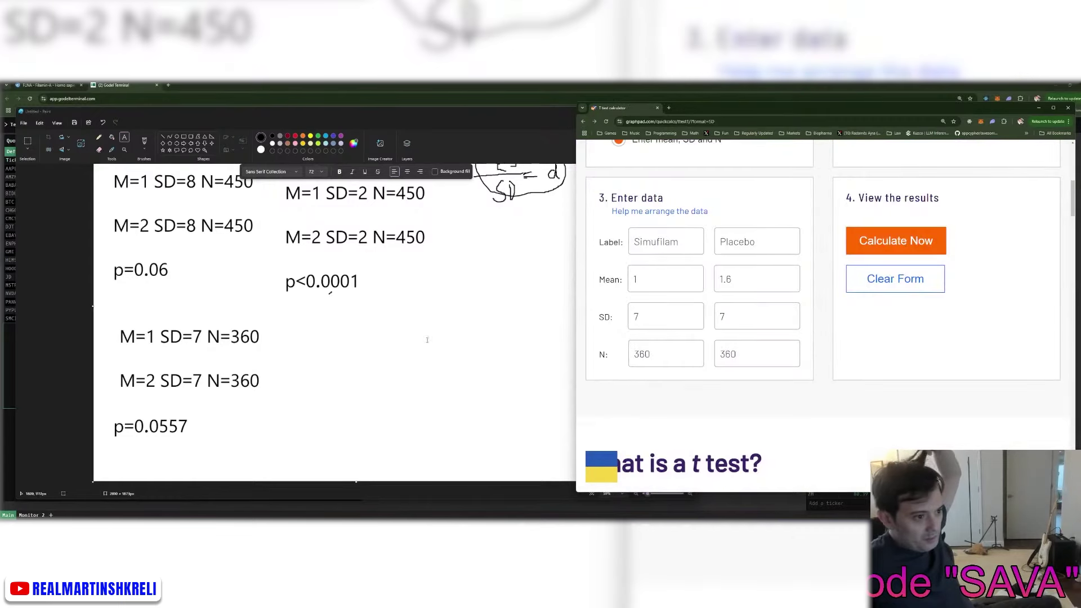
left_click_drag(311, 325, 505, 446)
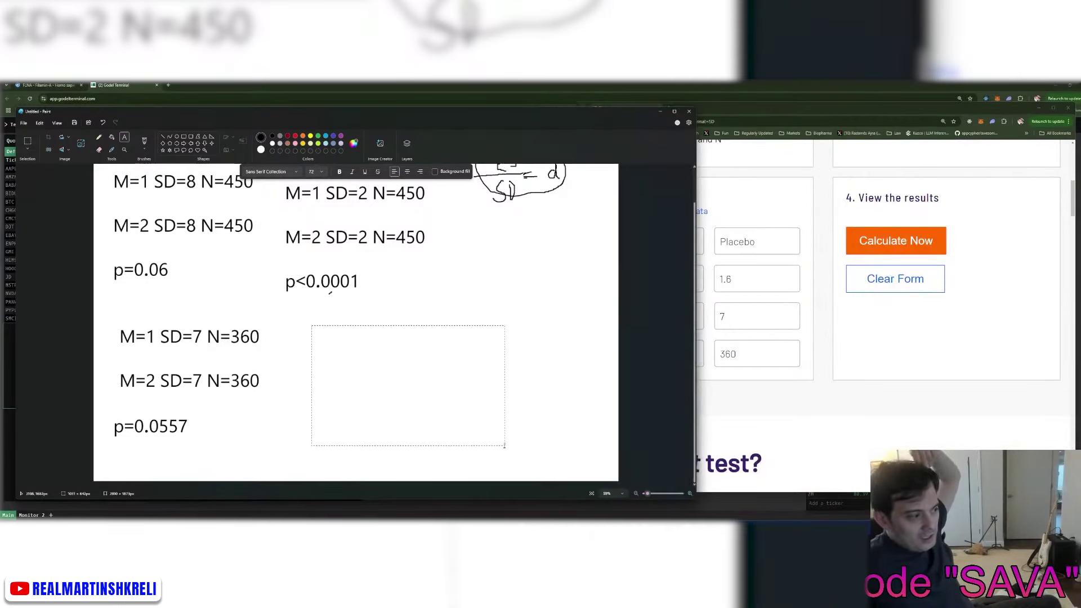
left_click(884, 333)
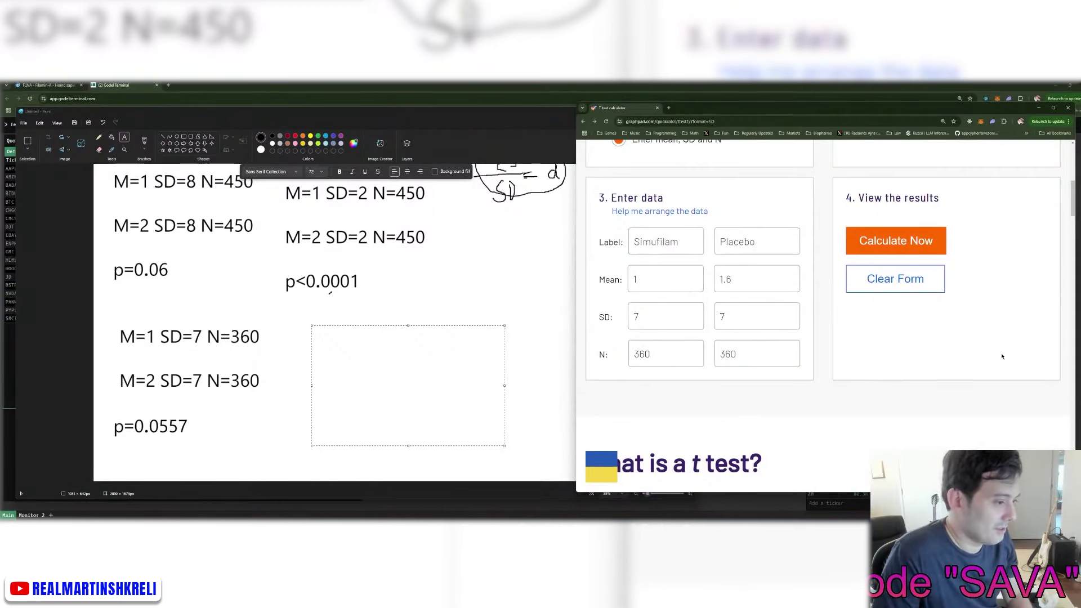
Step: Type M=1 SD=7 N=360 as the fourth block's first line, checking the form values
key("alt+Tab")
type("M=")
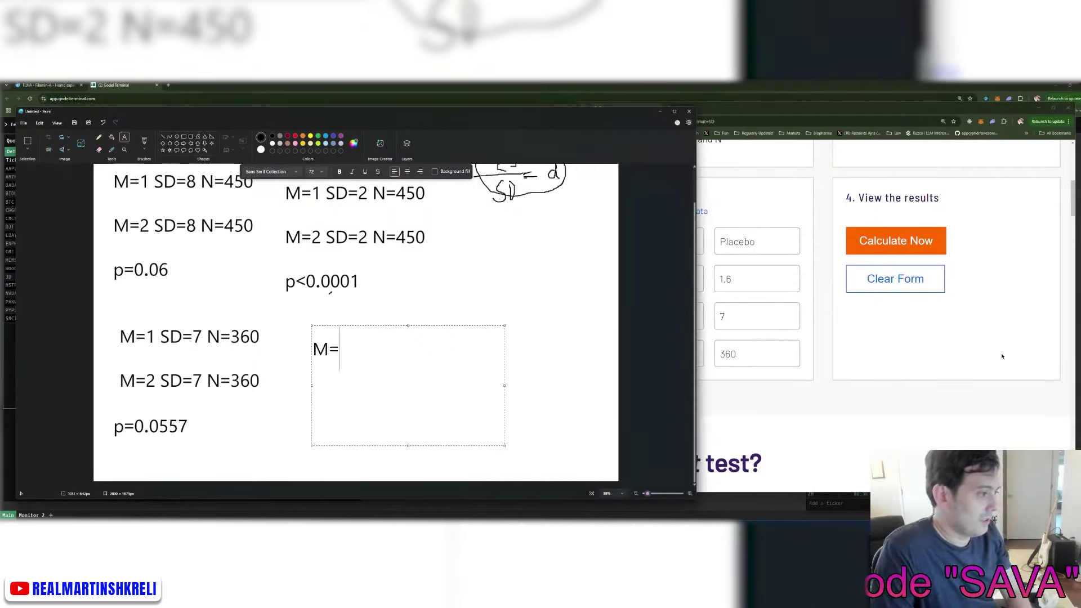
key("alt+Tab")
key("alt+Tab")
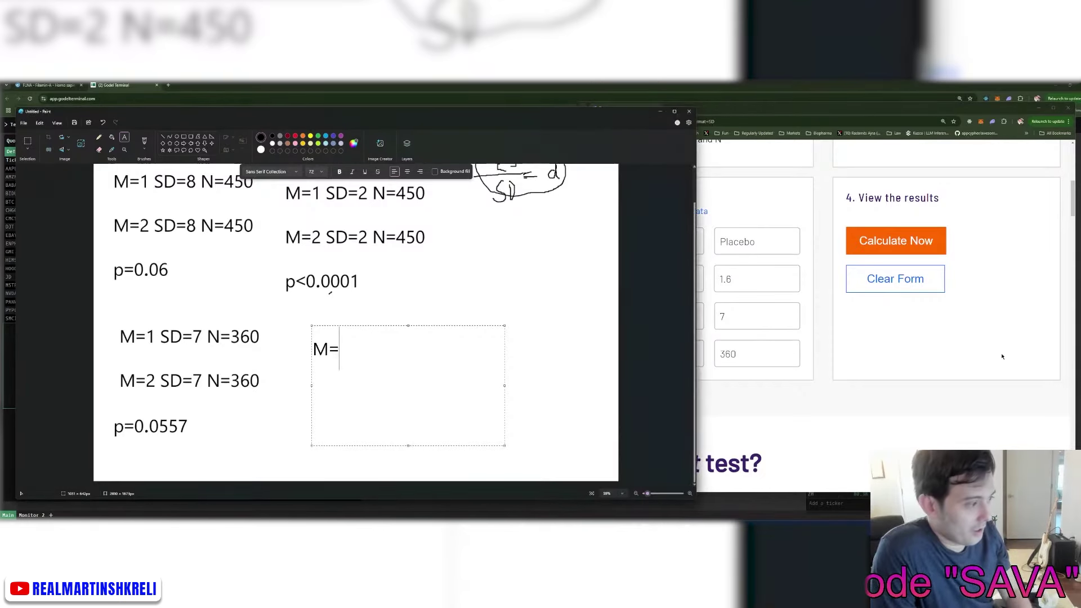
type("1 SD=")
key("alt+Tab")
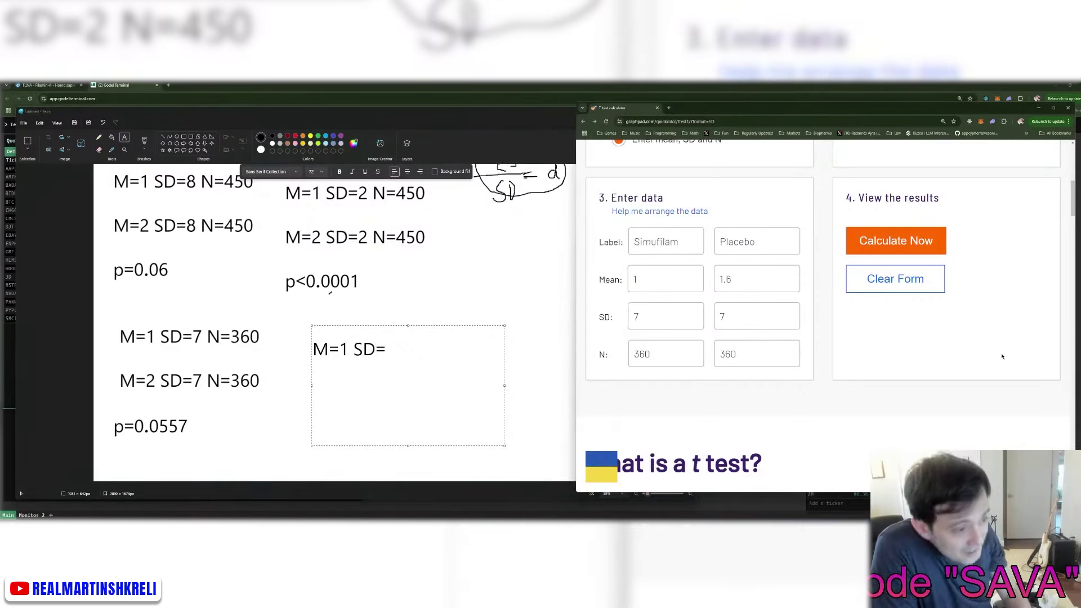
key("alt+Tab")
type("7 ")
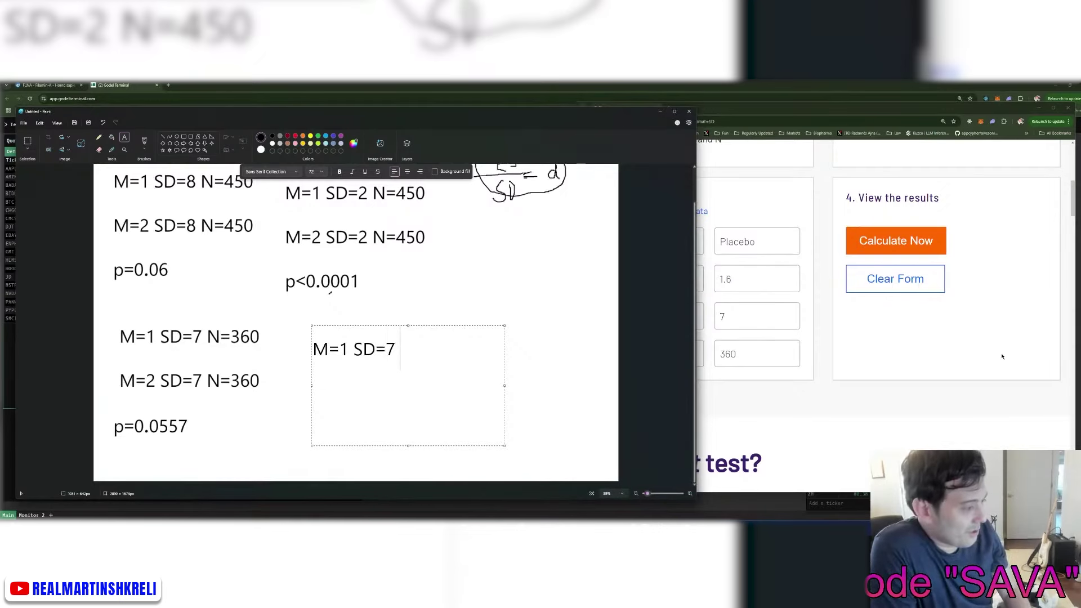
type("N=")
key("alt+Tab")
key("alt+Tab")
type("6")
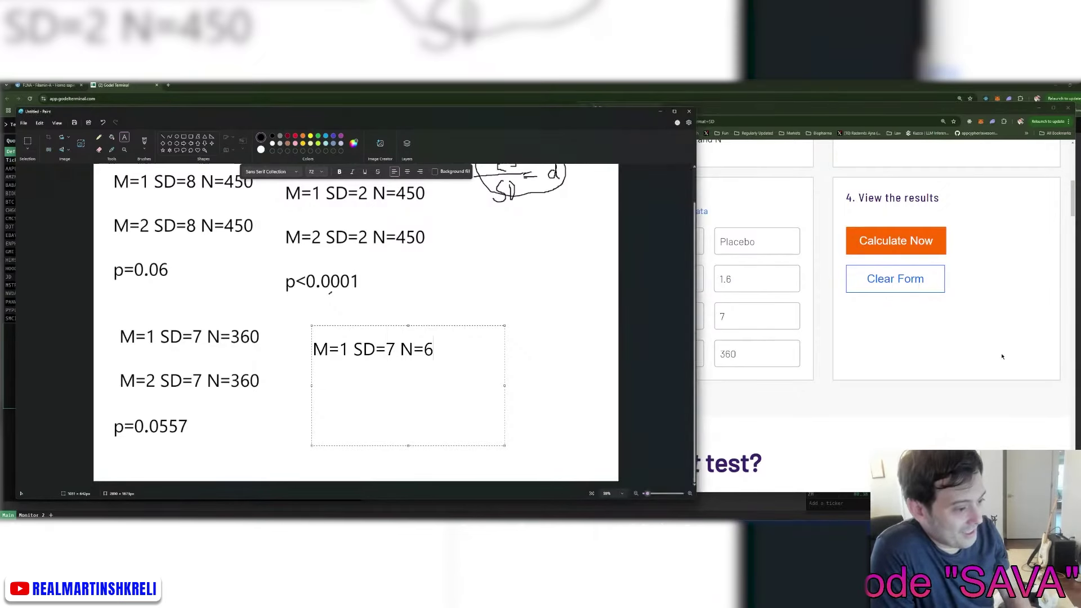
key("BackSpace")
type("360")
Step: Add the lines M=2 SD=7 N=360 and p=0.25, then commit the text
key("Return")
type("M=2")
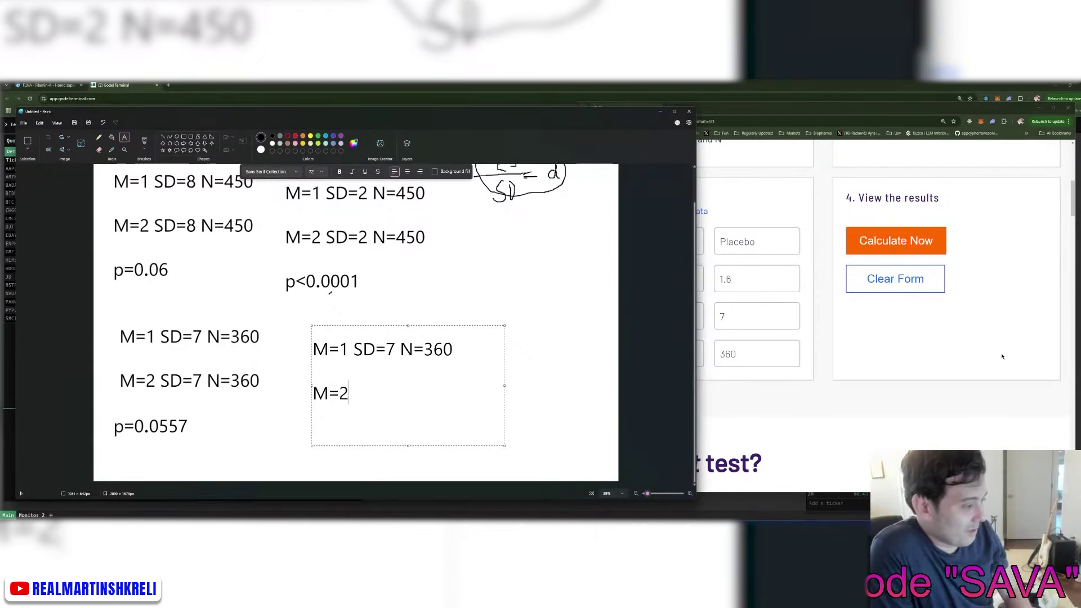
type(" SD=7 N")
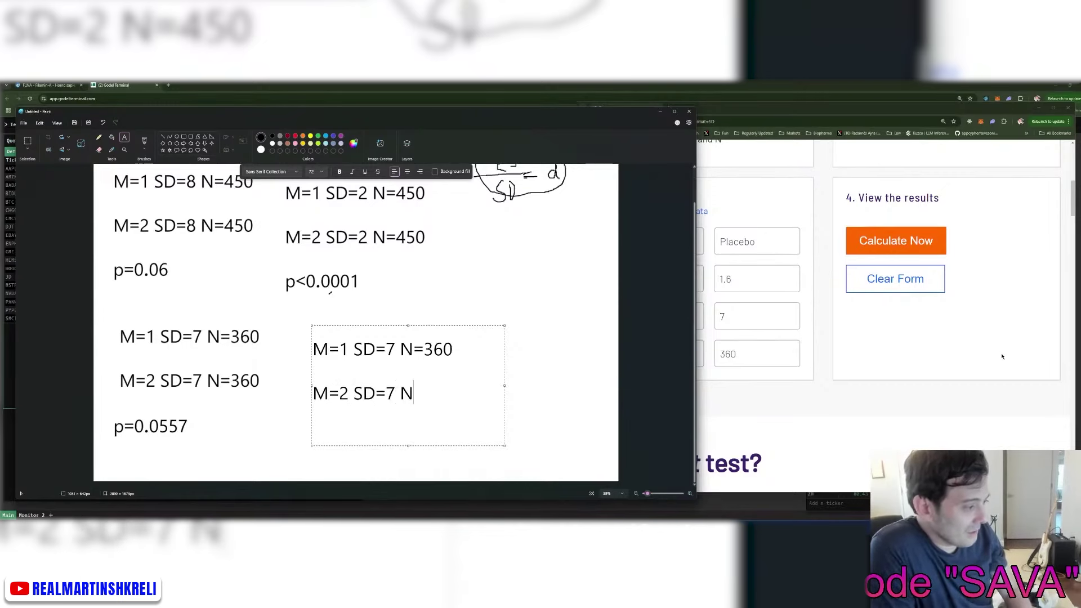
type("=360")
key("Return")
type("p=0.")
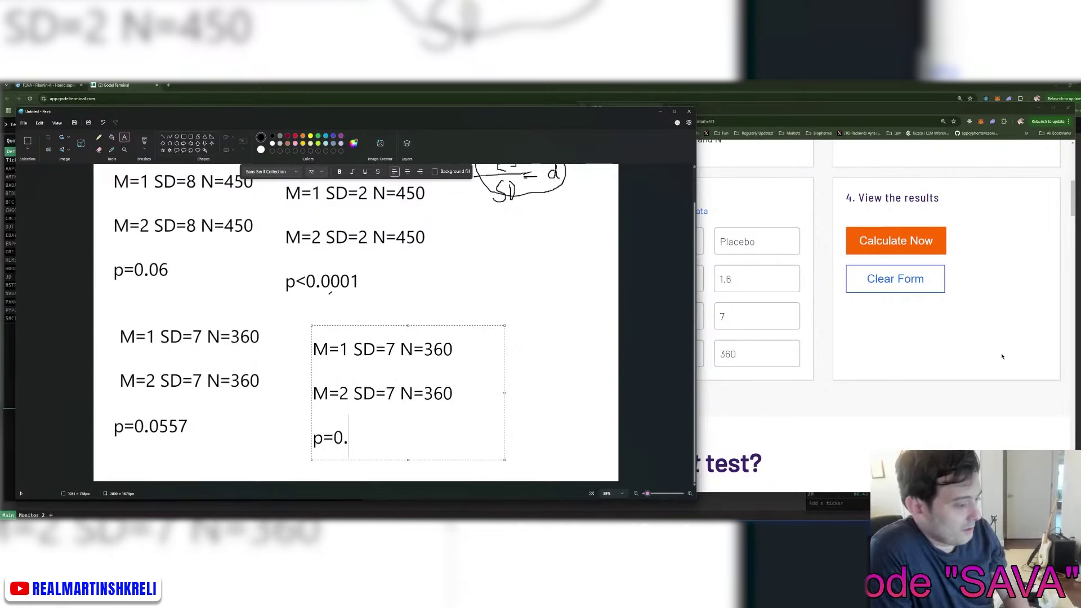
type("25")
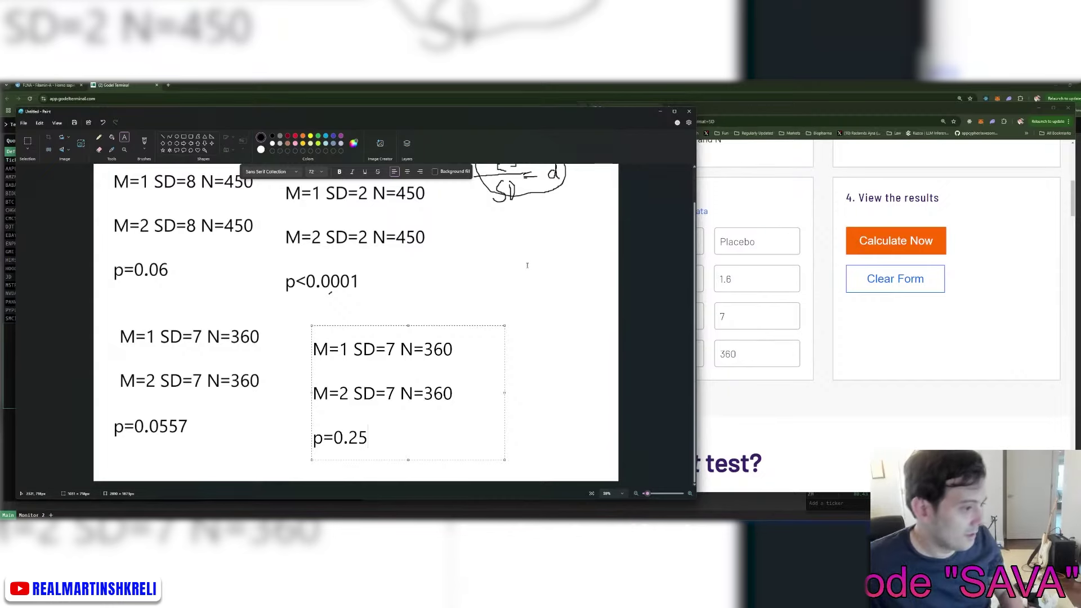
left_click(562, 308)
Step: Widen the canvas to the right and mark a text box at its lower right
scroll(562, 308, "down", 2)
left_click_drag(555, 325, 659, 326)
scroll(504, 332, "up", 2)
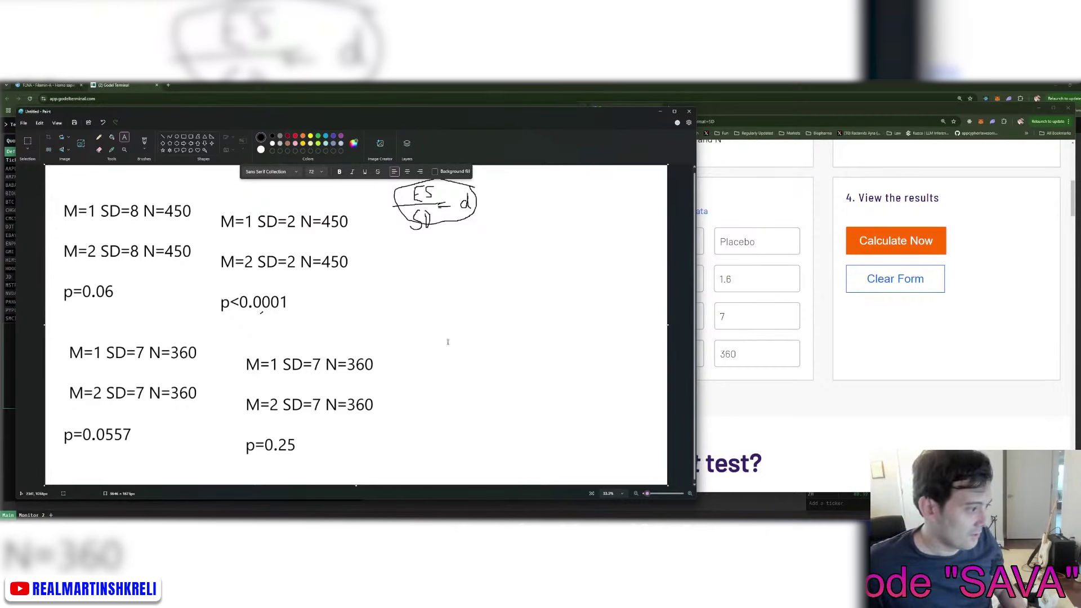
mouse_move(448, 349)
left_mouse_down()
mouse_move(536, 431)
mouse_move(622, 468)
left_mouse_up()
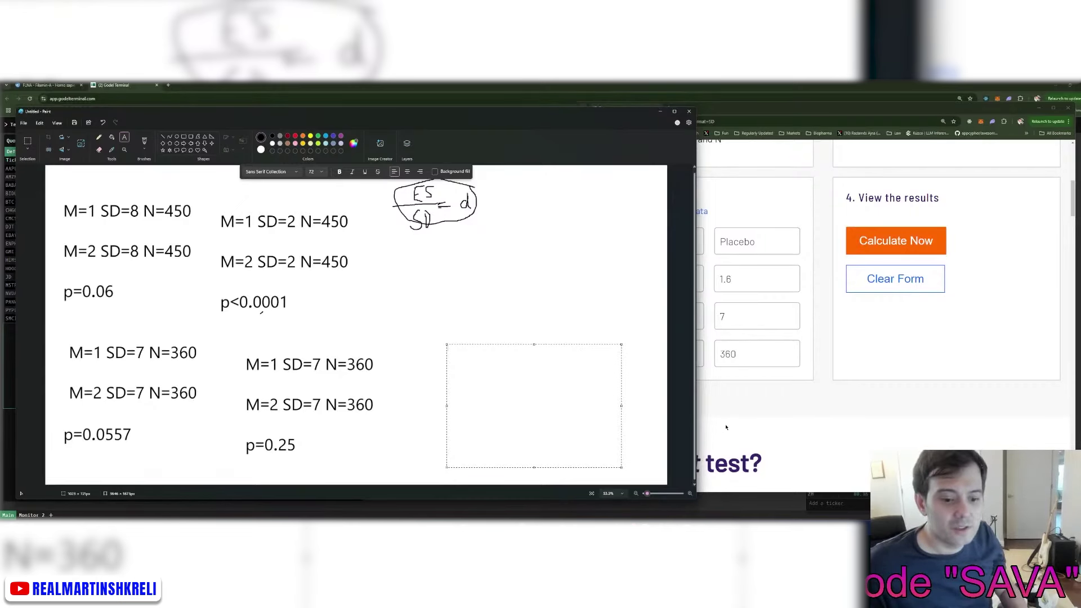
Step: Delete the M=2 SD=7 N=360 line from the fourth block
left_click(274, 403)
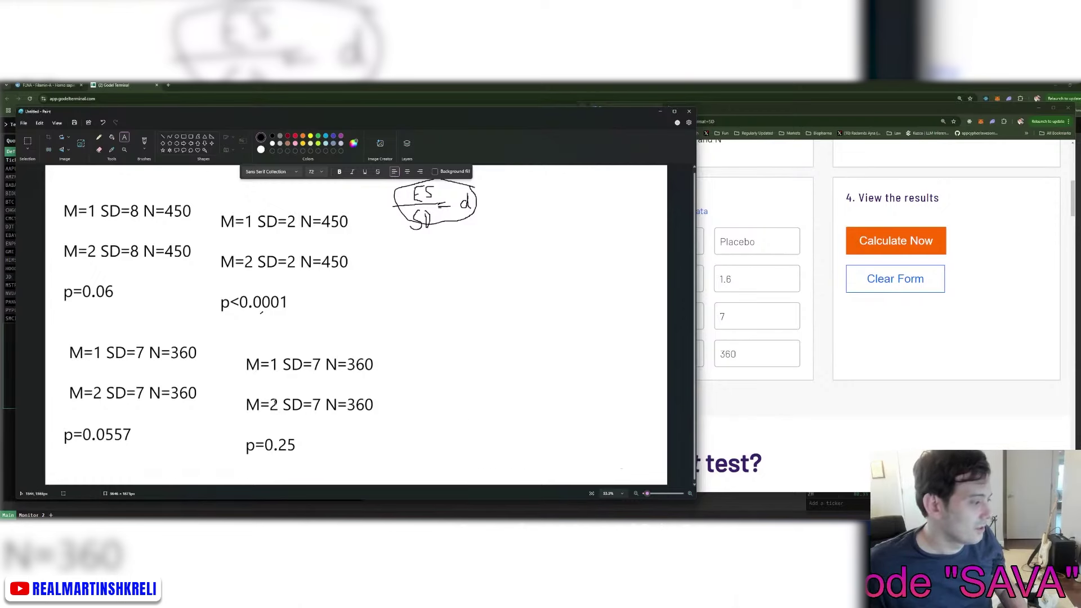
left_click_drag(240, 388, 376, 420)
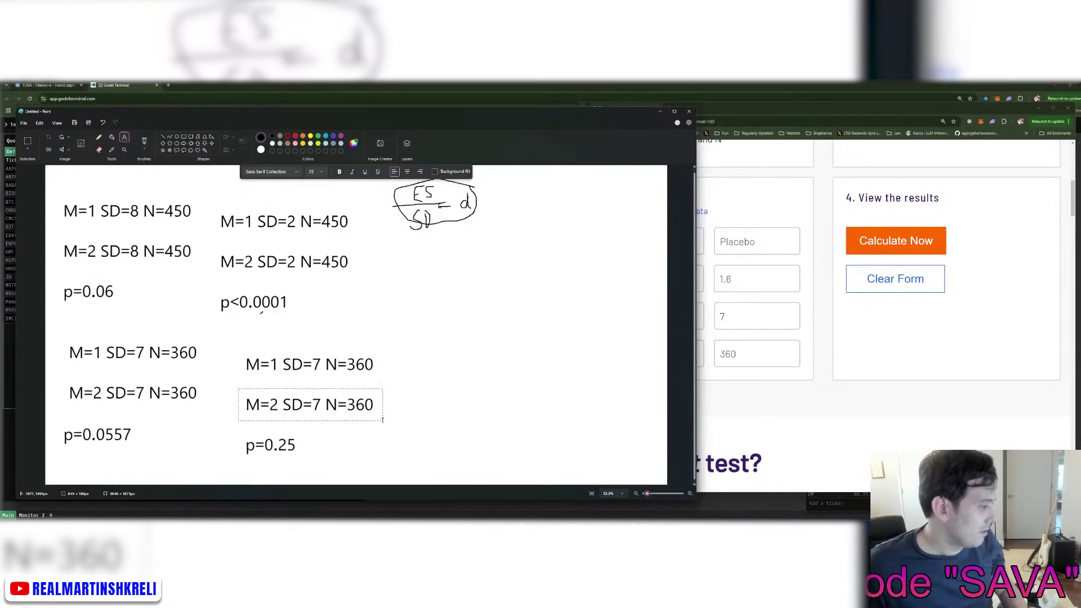
left_click(410, 359)
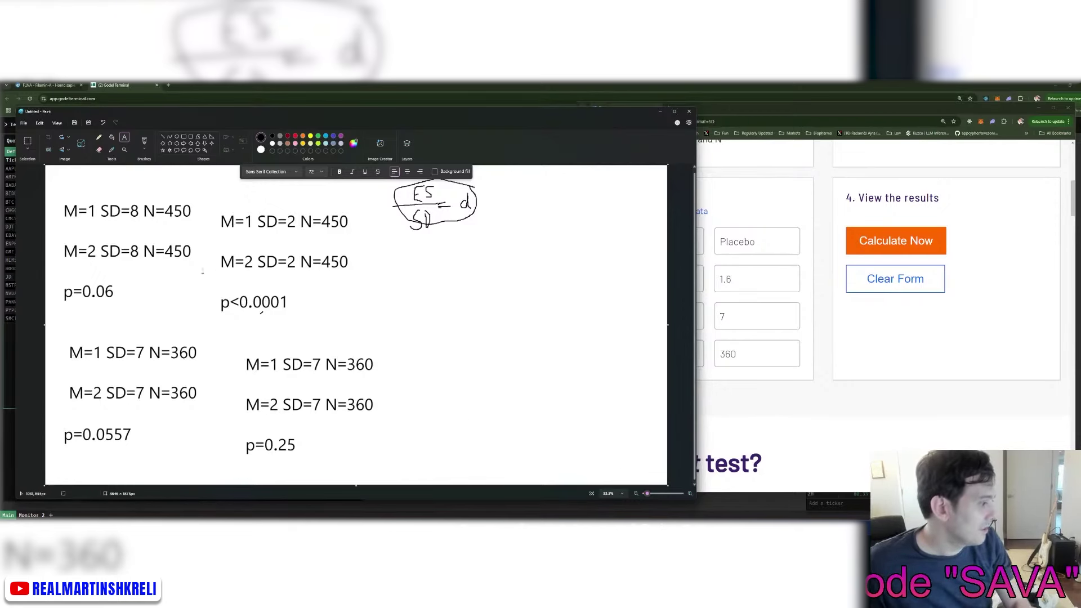
left_click(26, 144)
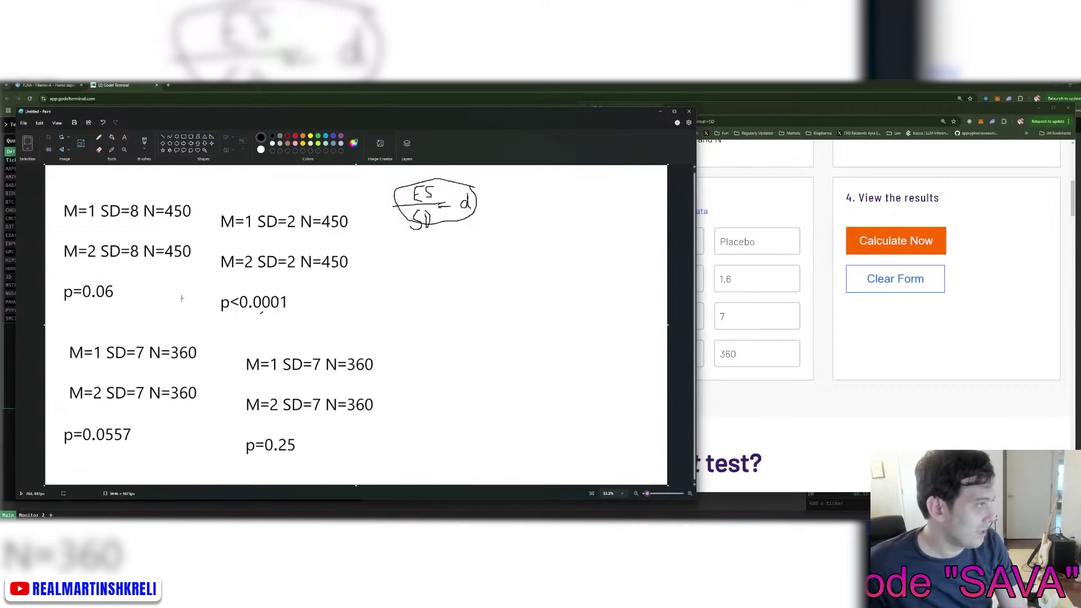
left_click_drag(237, 389, 379, 430)
key("Delete")
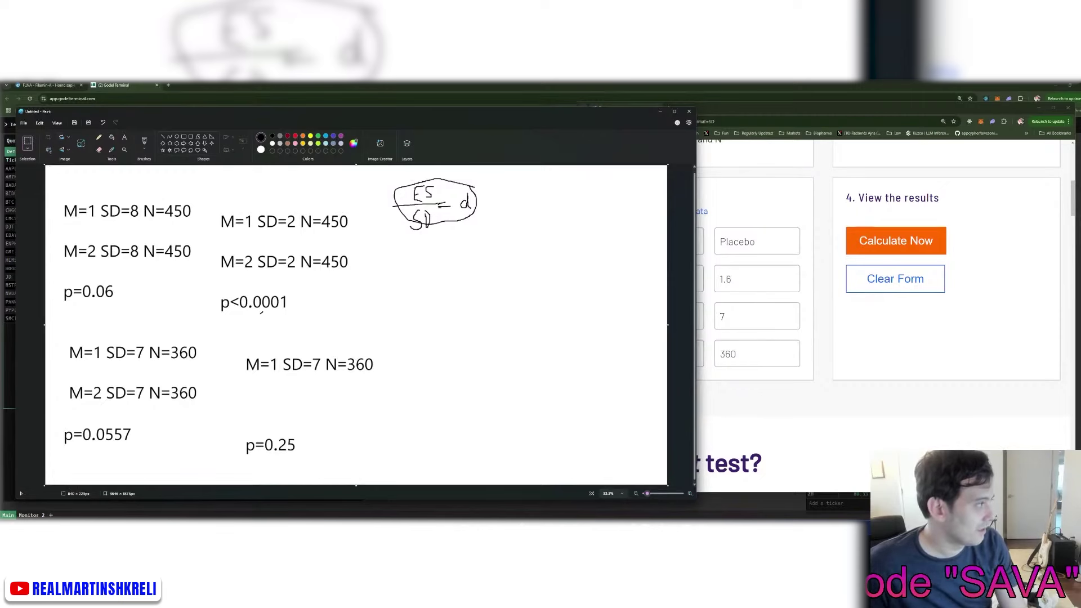
Step: Write M=1.6 SD=7 N=360 above p=0.25, widening and nudging the box up
left_click(125, 137)
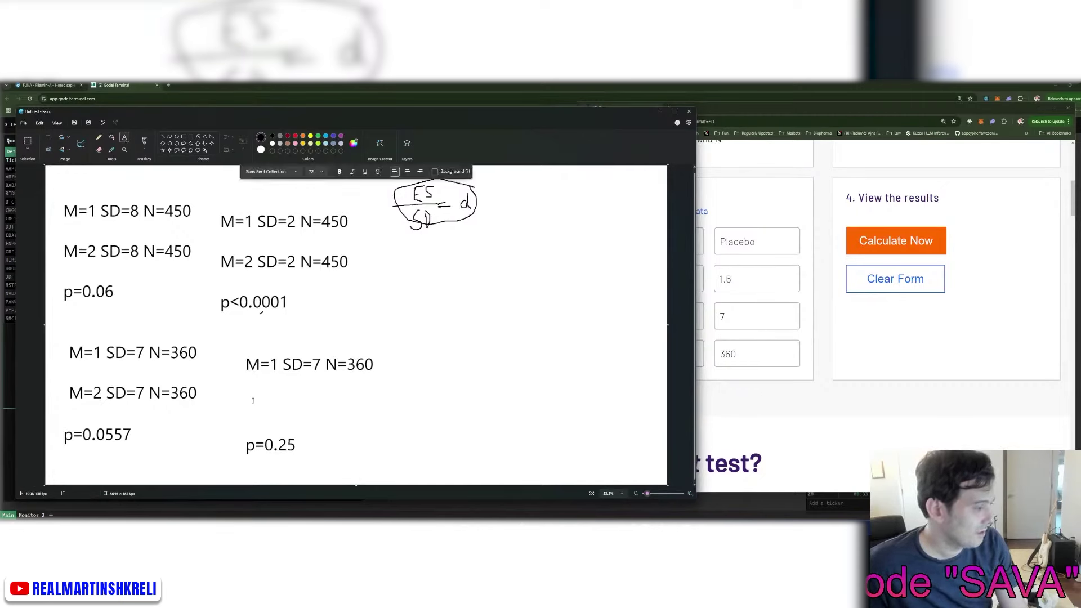
left_click_drag(246, 397, 373, 427)
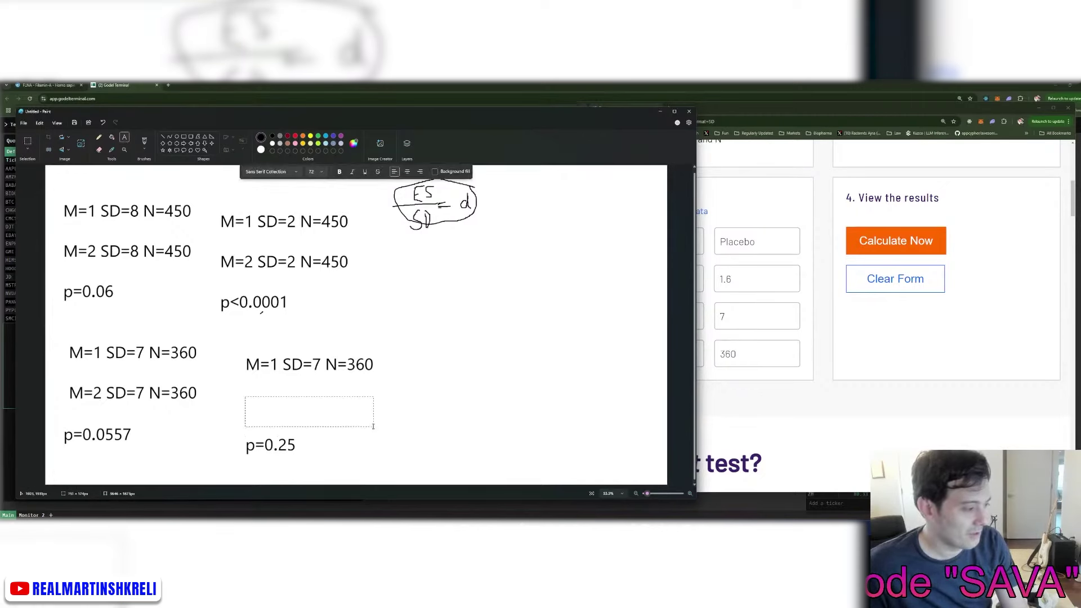
type("M")
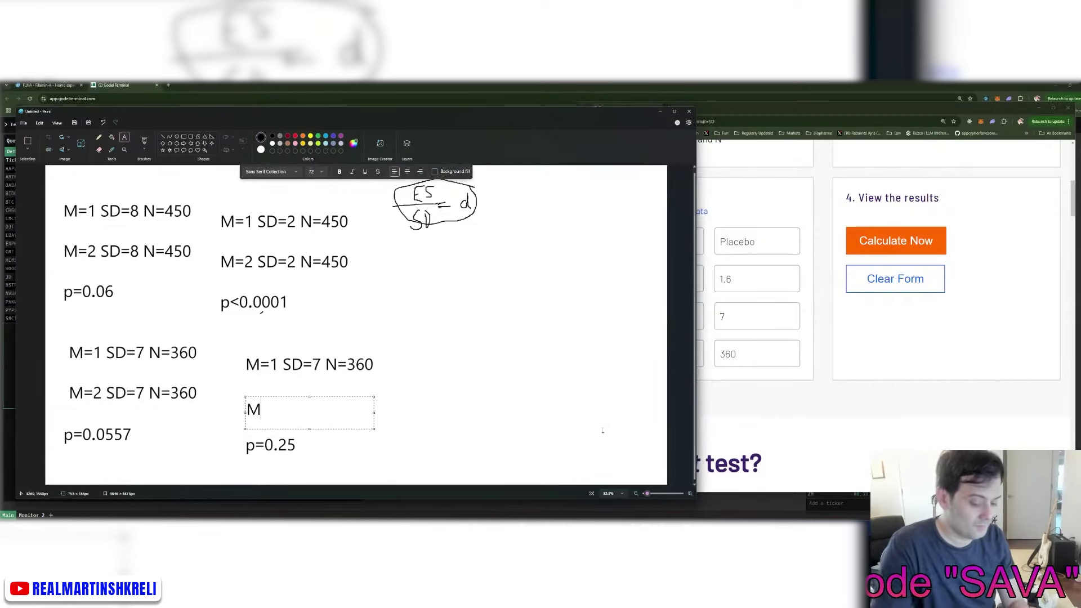
type("=2 S")
key("BackSpace")
key("BackSpace")
key("BackSpace")
type("1")
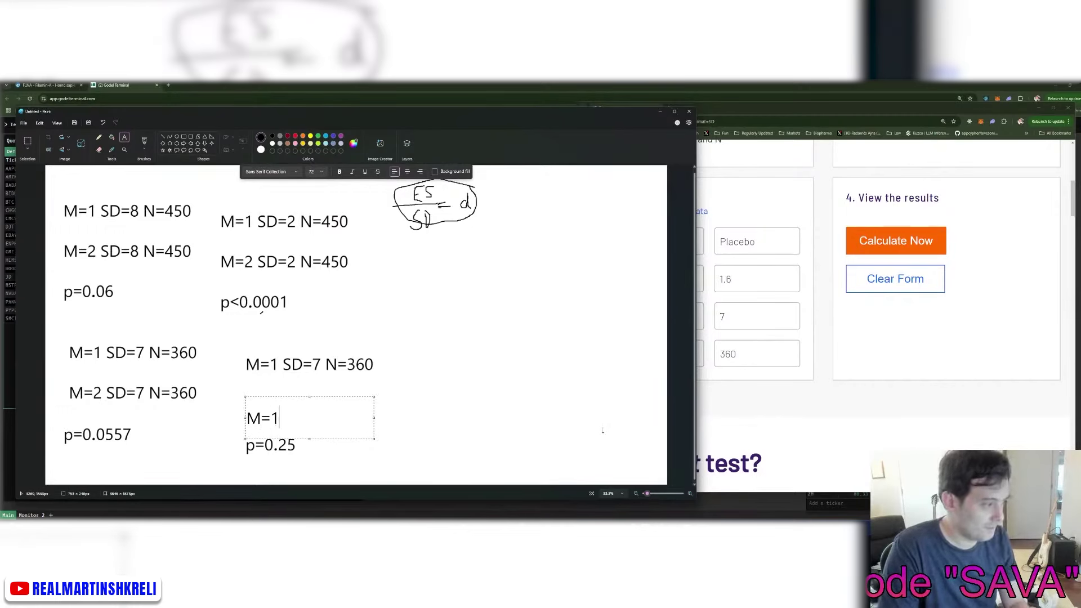
type(".6 SD=7 N=360")
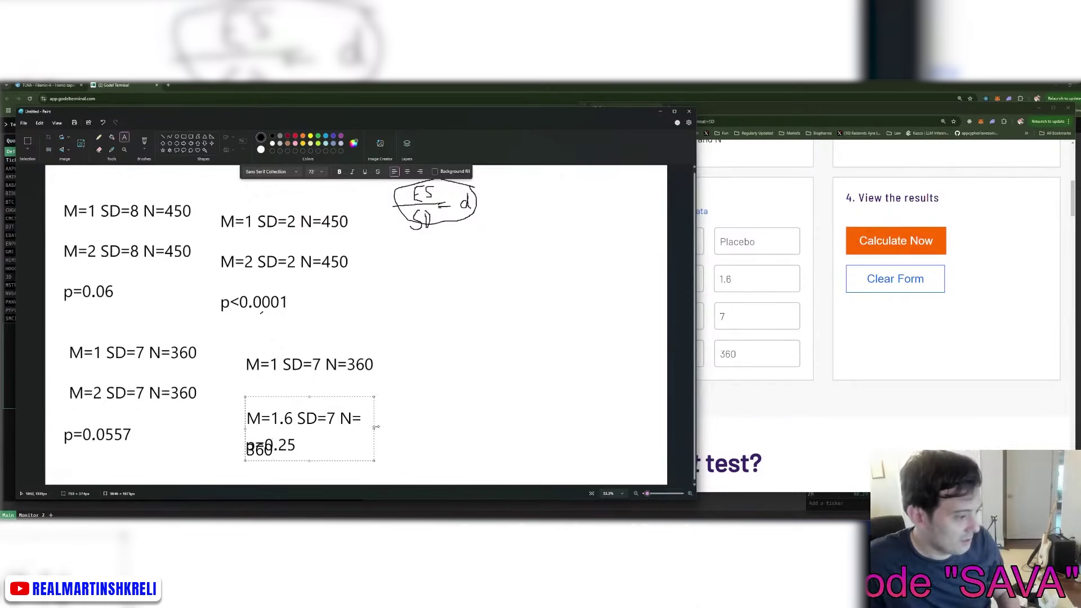
left_click_drag(376, 428, 398, 428)
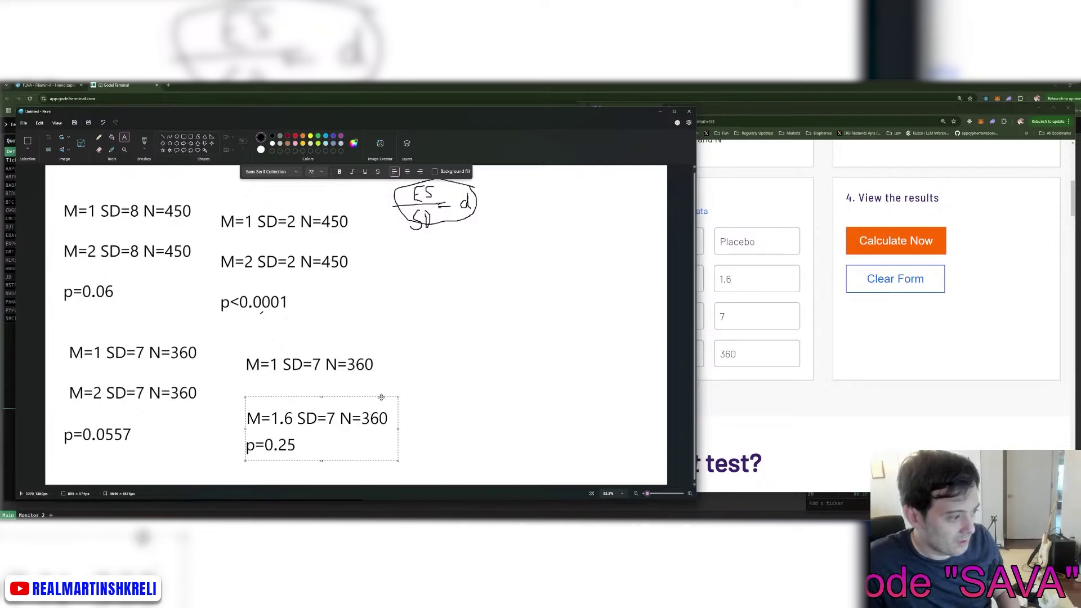
left_click_drag(384, 396, 381, 386)
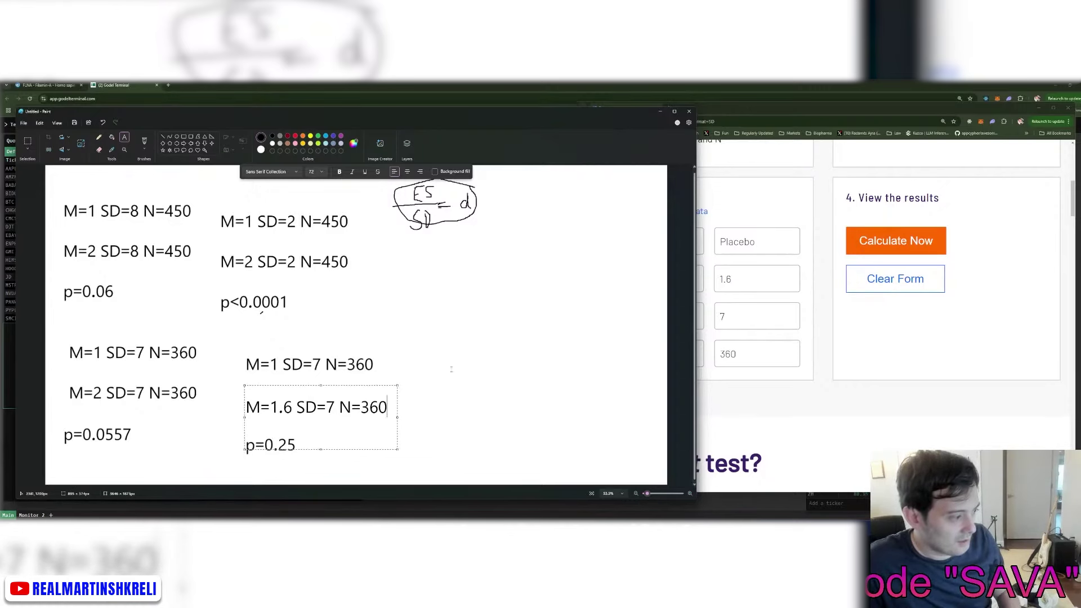
left_click(574, 345)
Step: Set the Placebo mean to 1.1 and both SDs to 5, then calculate
left_click(735, 277)
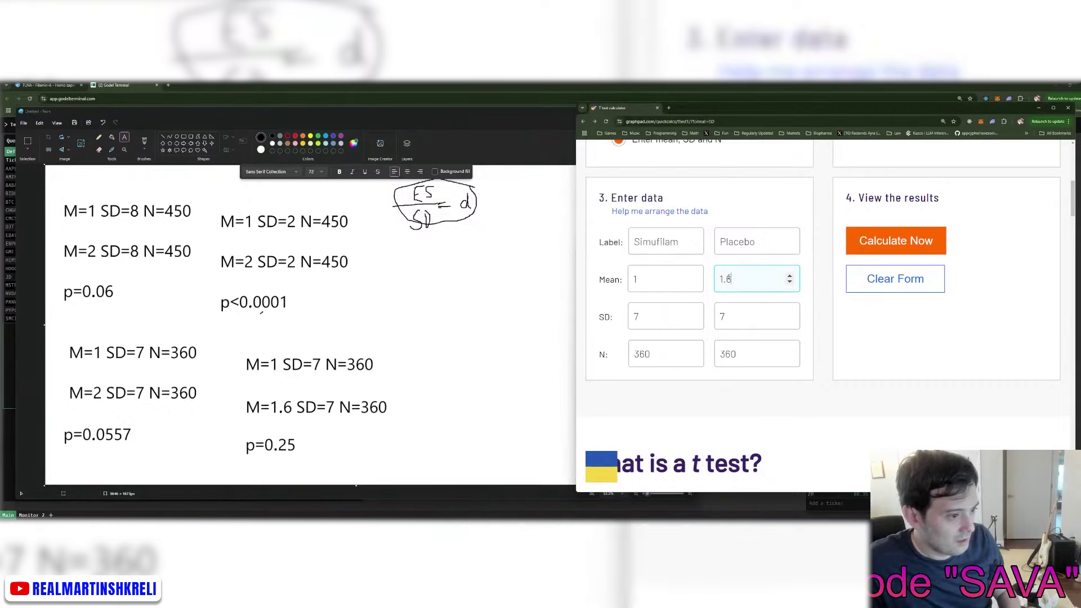
key("BackSpace")
type("1")
key("Tab")
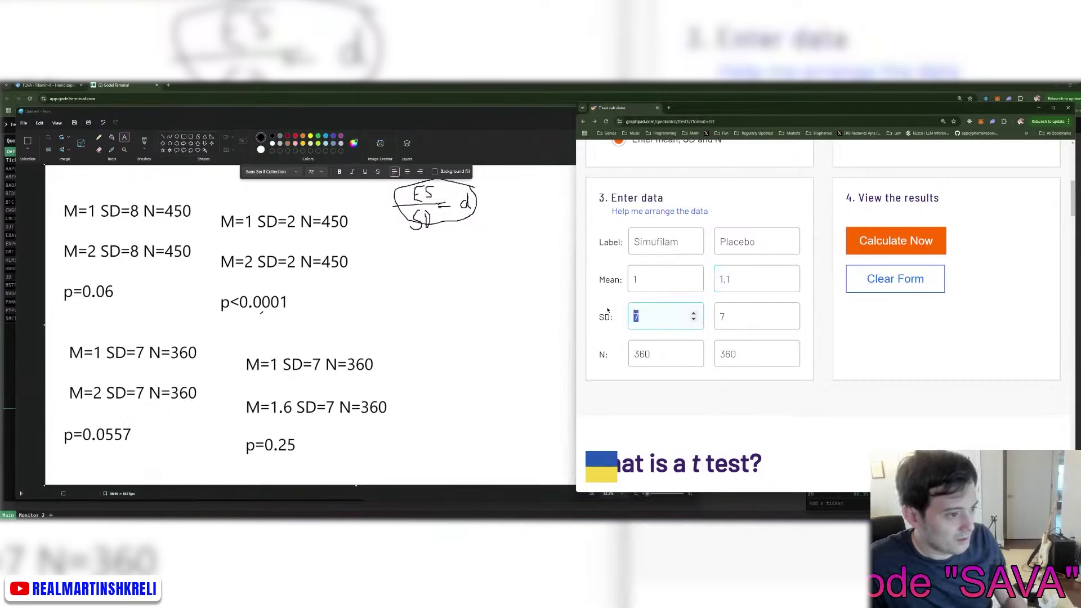
type("5")
key("Tab")
type("5")
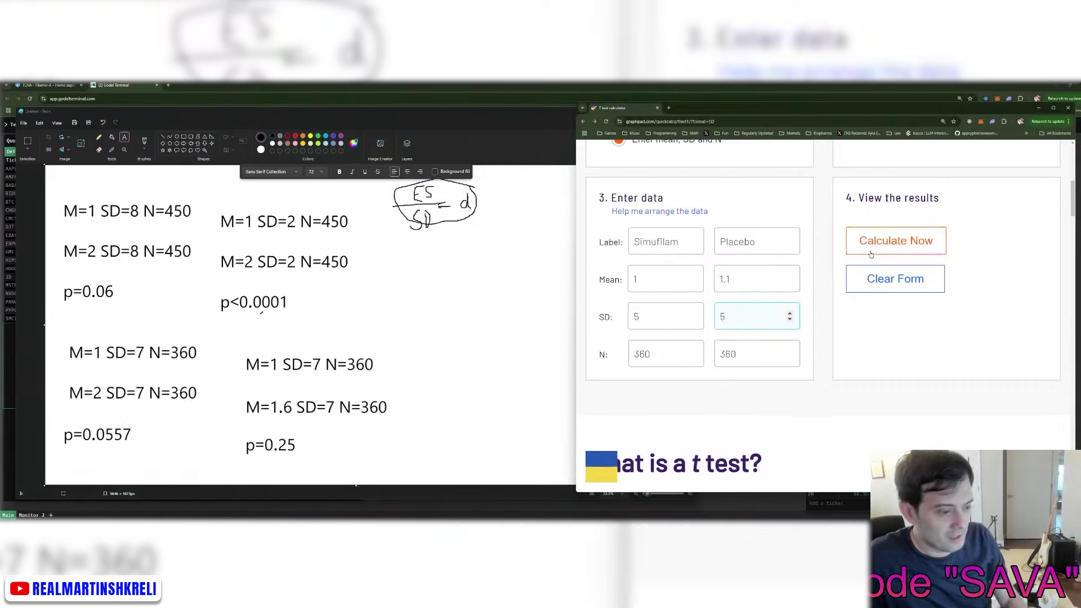
left_click(871, 254)
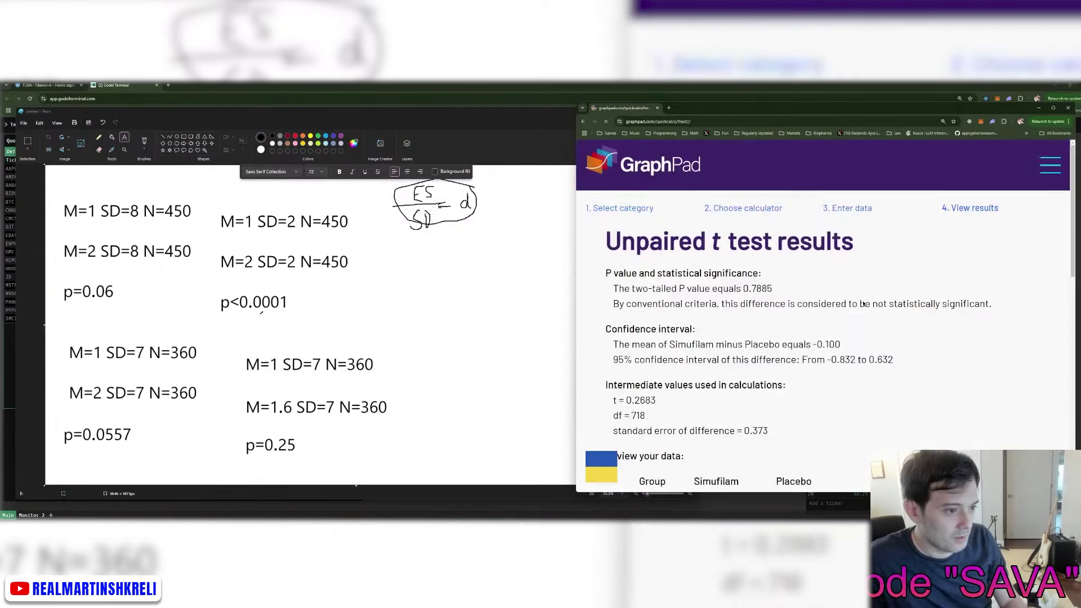
Step: Read the P value of 0.7885 and return to the filled-in form
left_click_drag(773, 288, 749, 287)
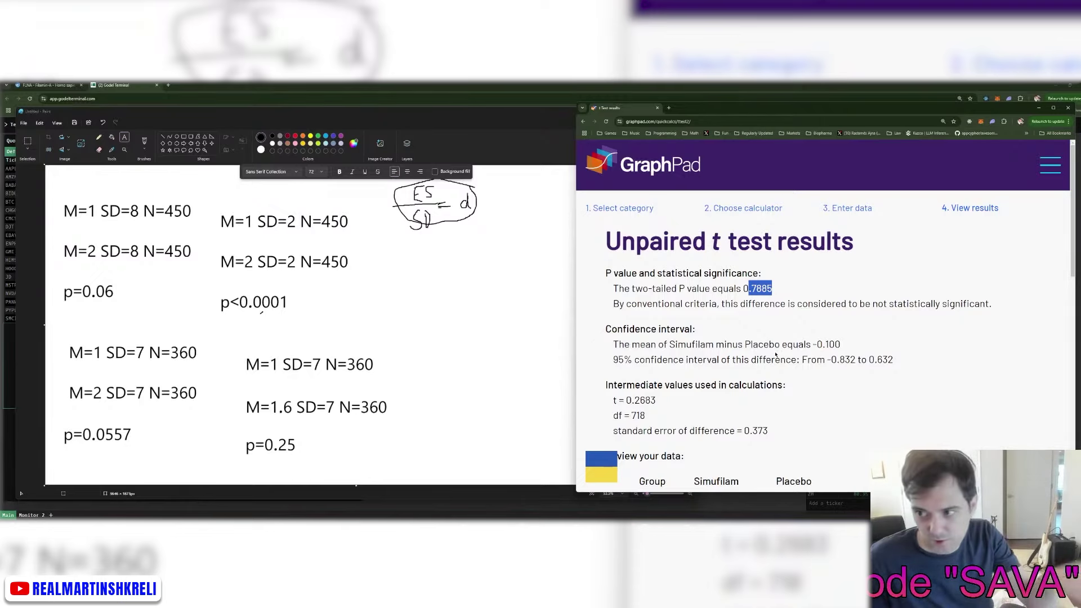
left_click(838, 353)
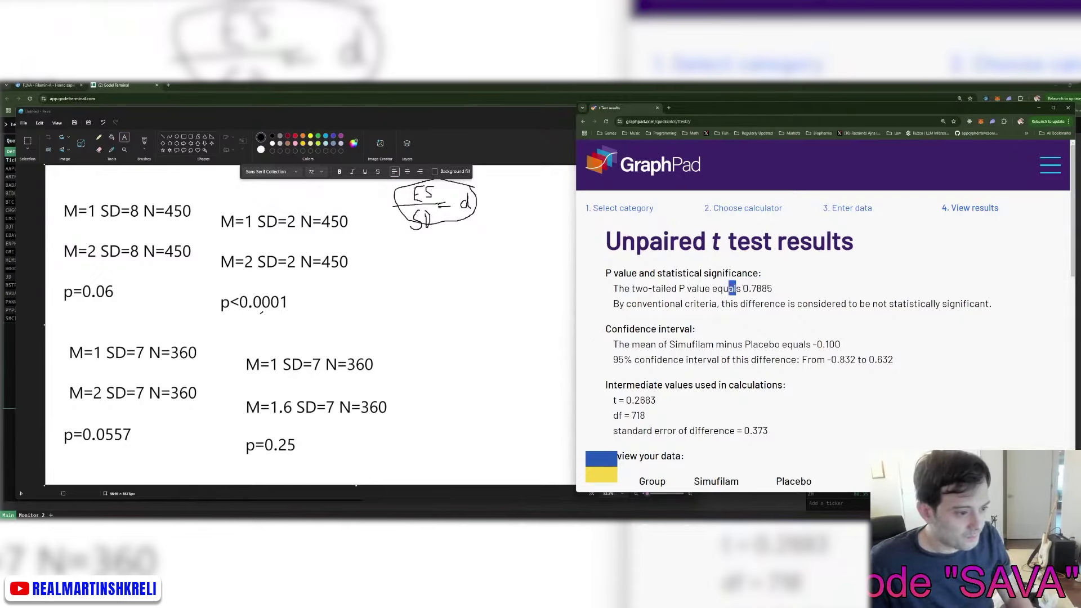
left_click_drag(735, 289, 772, 289)
left_click(772, 288)
key("alt+Left")
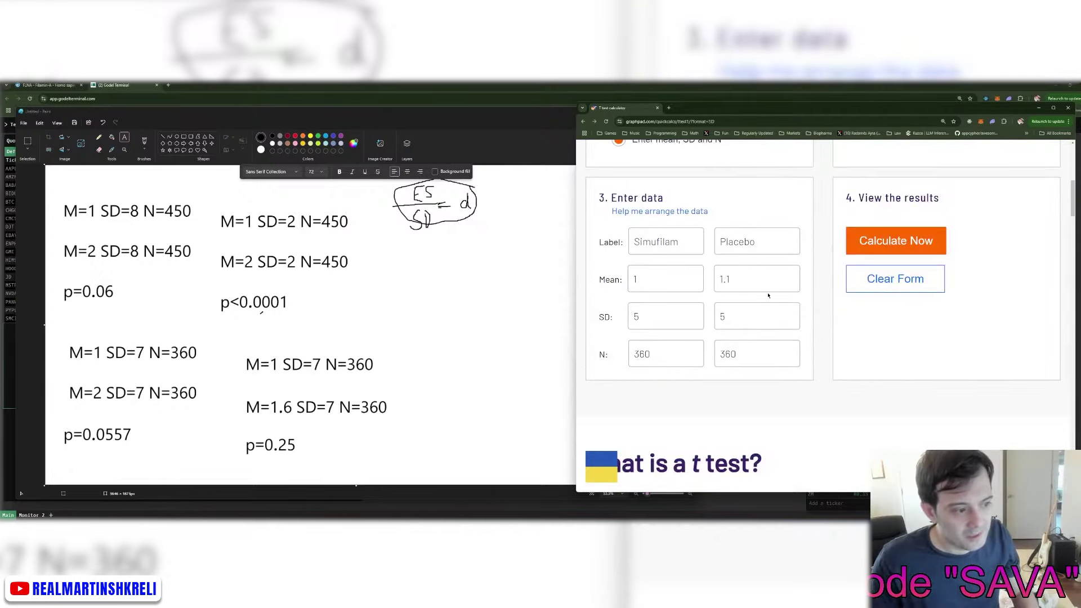
key("alt+Right")
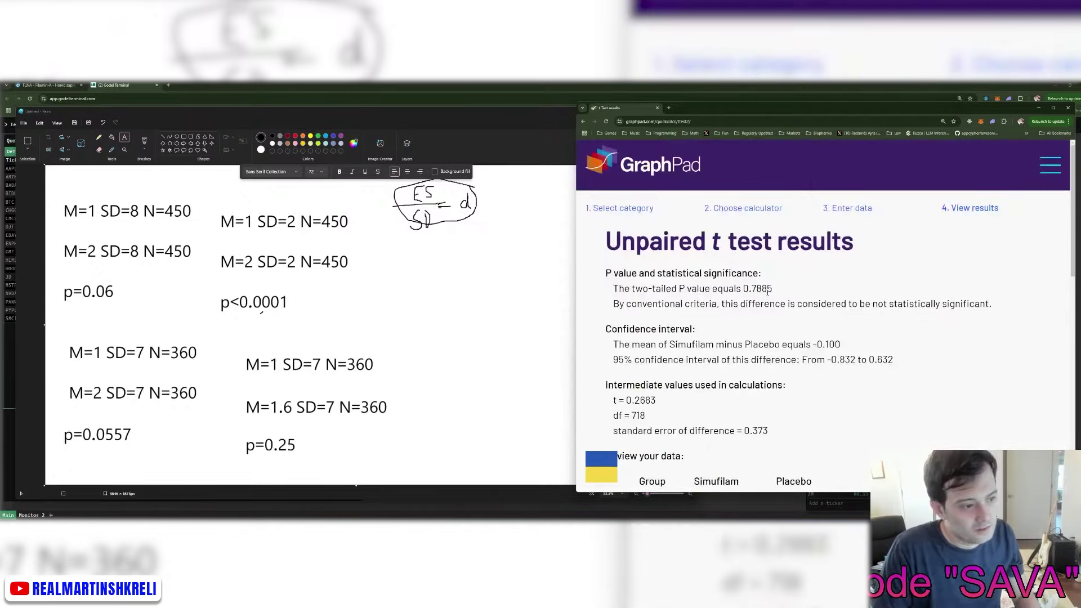
key("alt+Left")
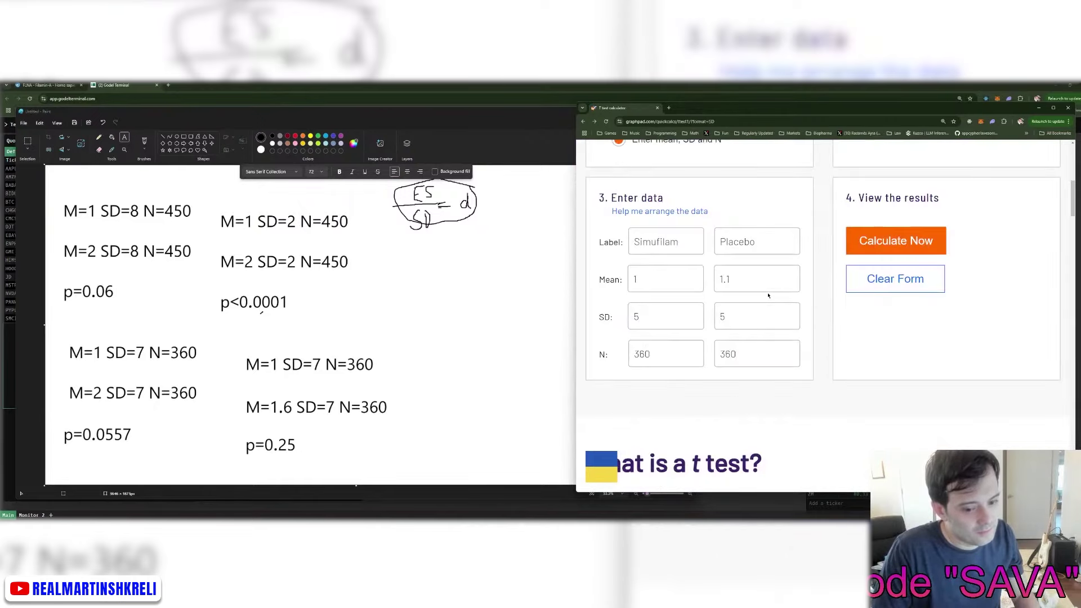
Step: Change the Placebo mean to 2 for a 1 vs 2 comparison
left_click(782, 279)
key("BackSpace")
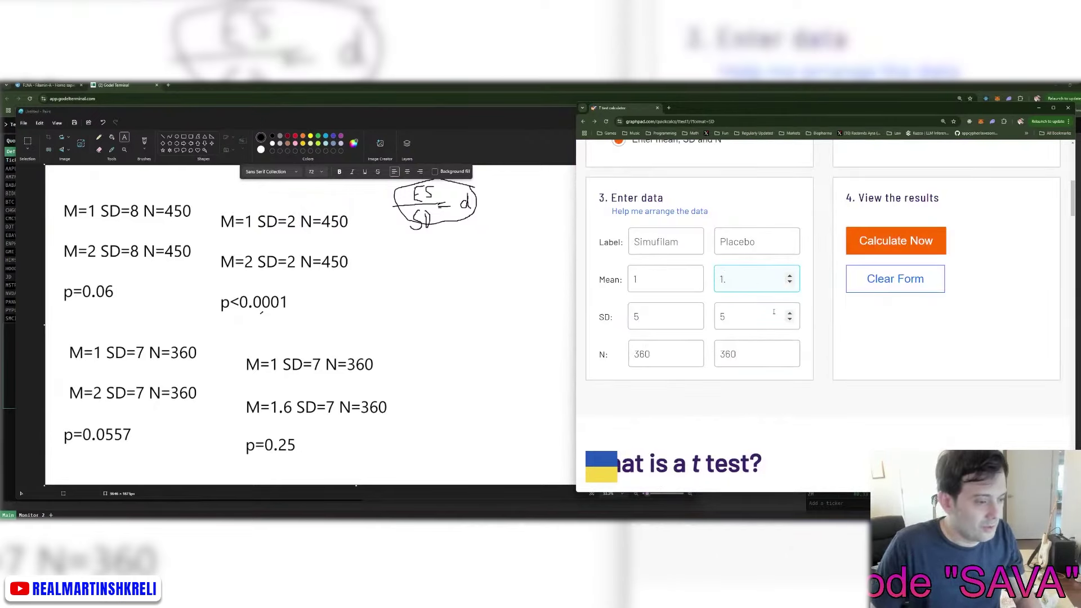
key("BackSpace")
key("BackSpace")
type("2")
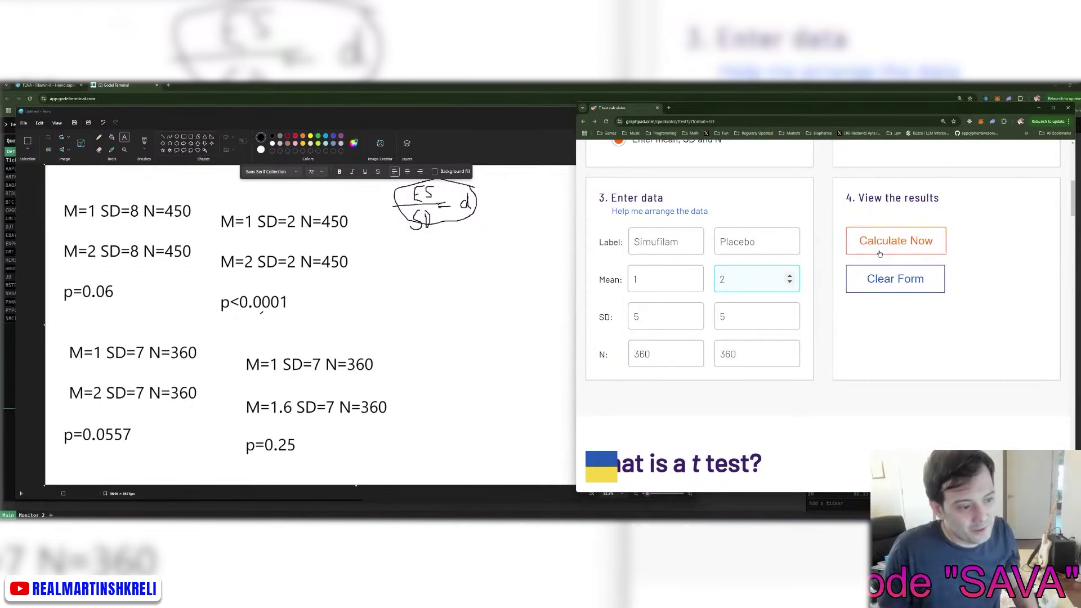
left_click_drag(598, 317, 642, 317)
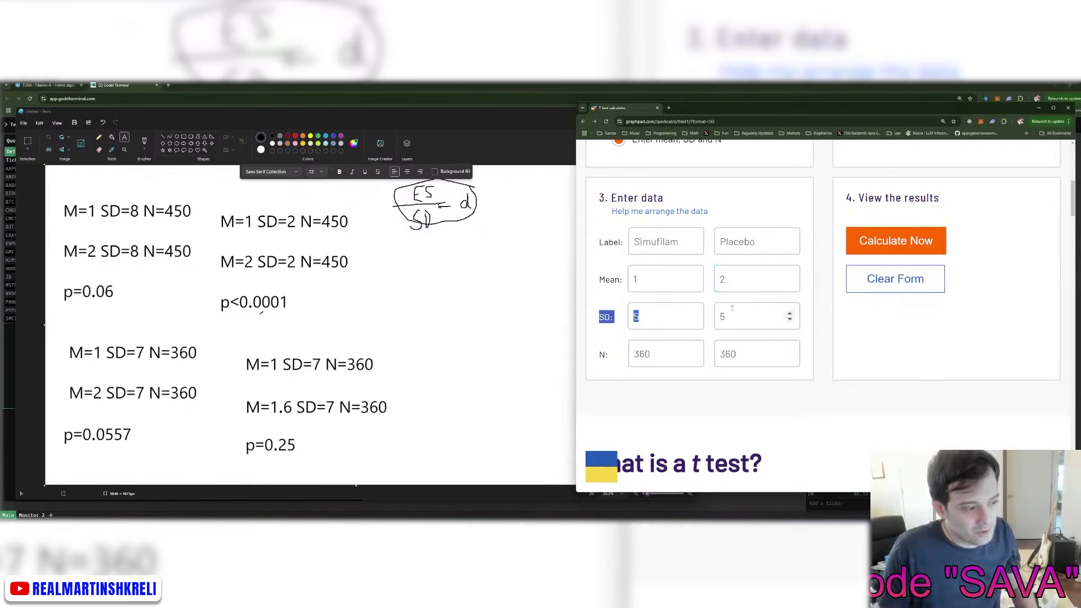
left_click(753, 275)
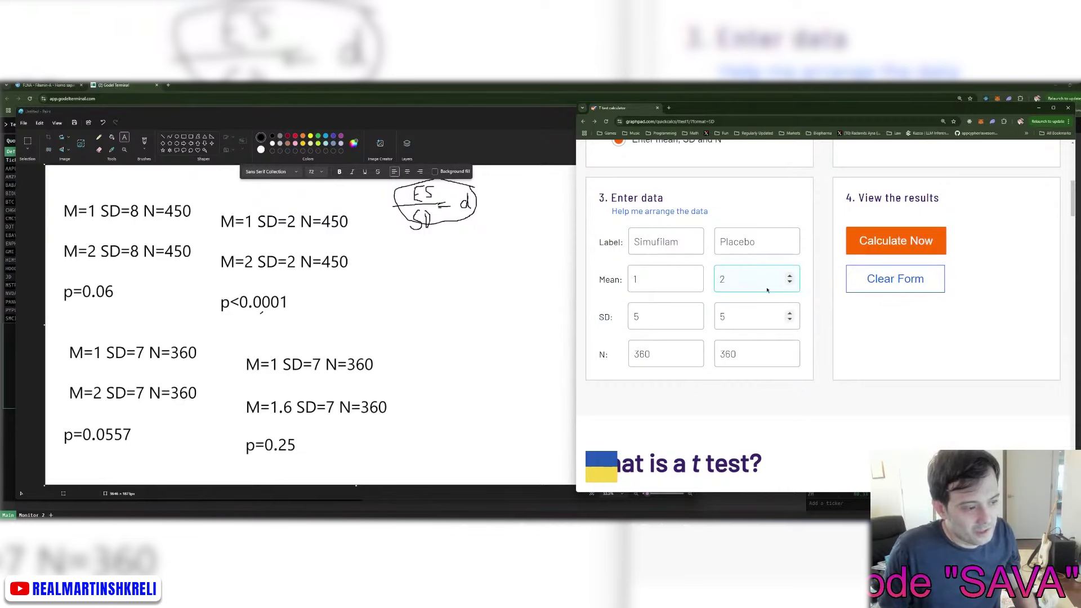
left_click(754, 314)
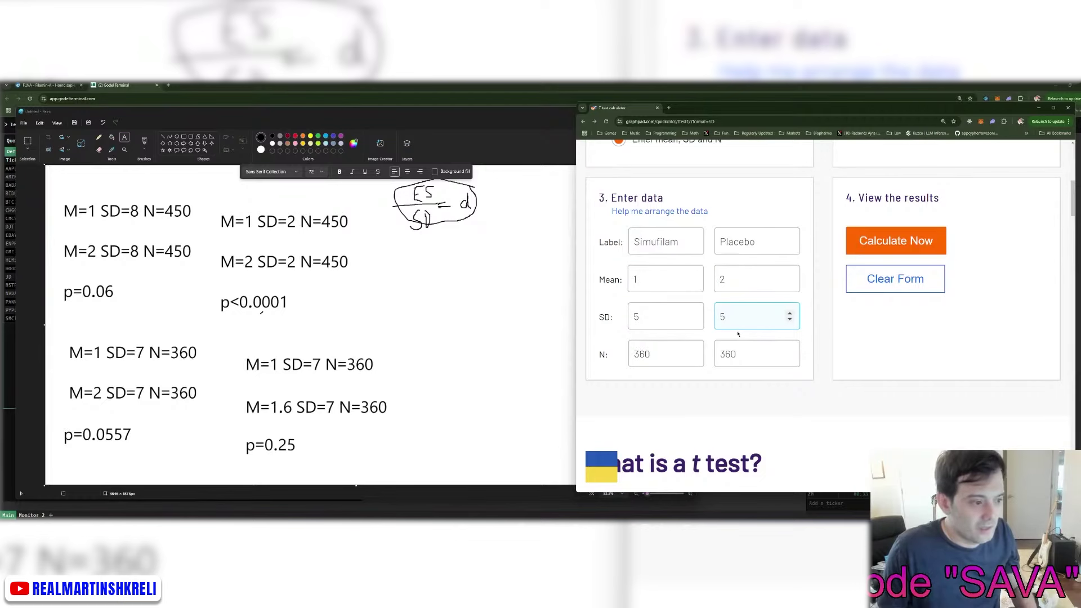
Step: Review the form's mean and SD values for both groups
scroll(690, 301, "up", 2)
scroll(732, 312, "down", 1)
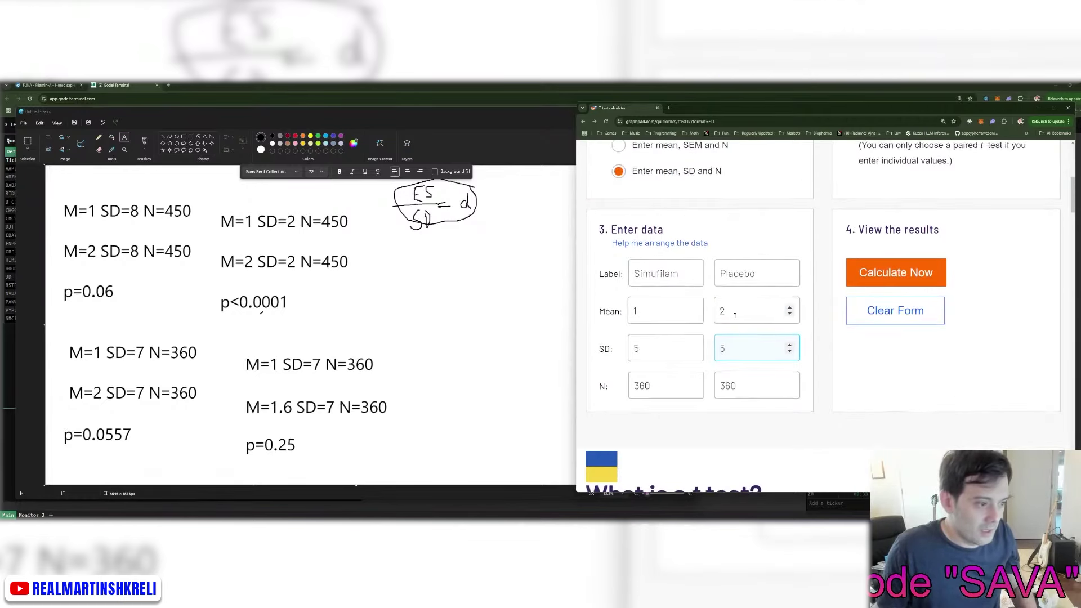
double_click(735, 313)
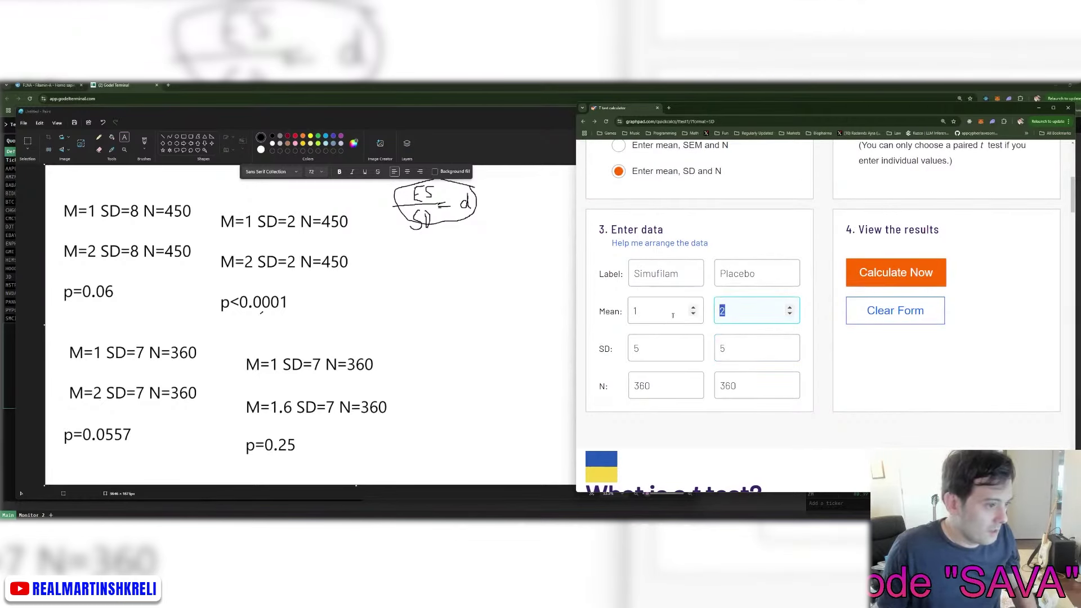
left_click(712, 311)
left_click(722, 311)
double_click(635, 311)
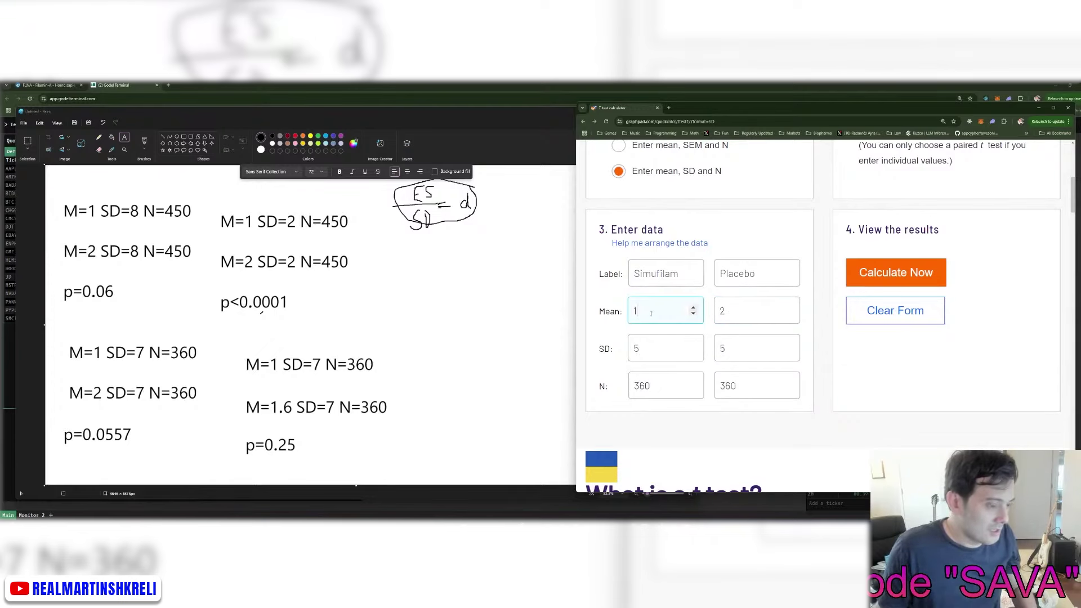
left_click_drag(599, 314, 748, 309)
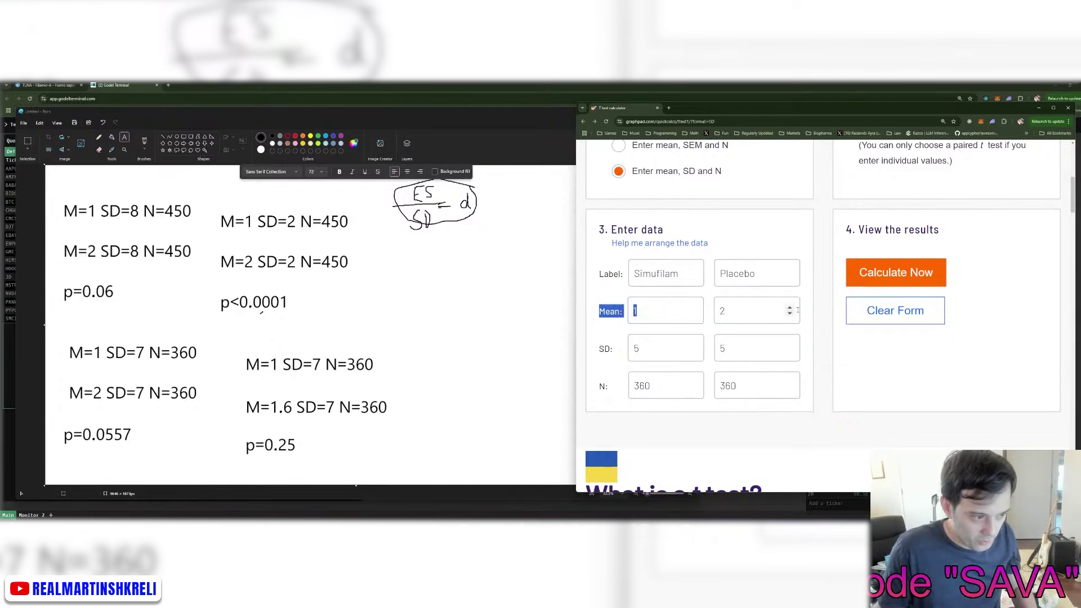
left_click(816, 314)
scroll(814, 313, "up", 1)
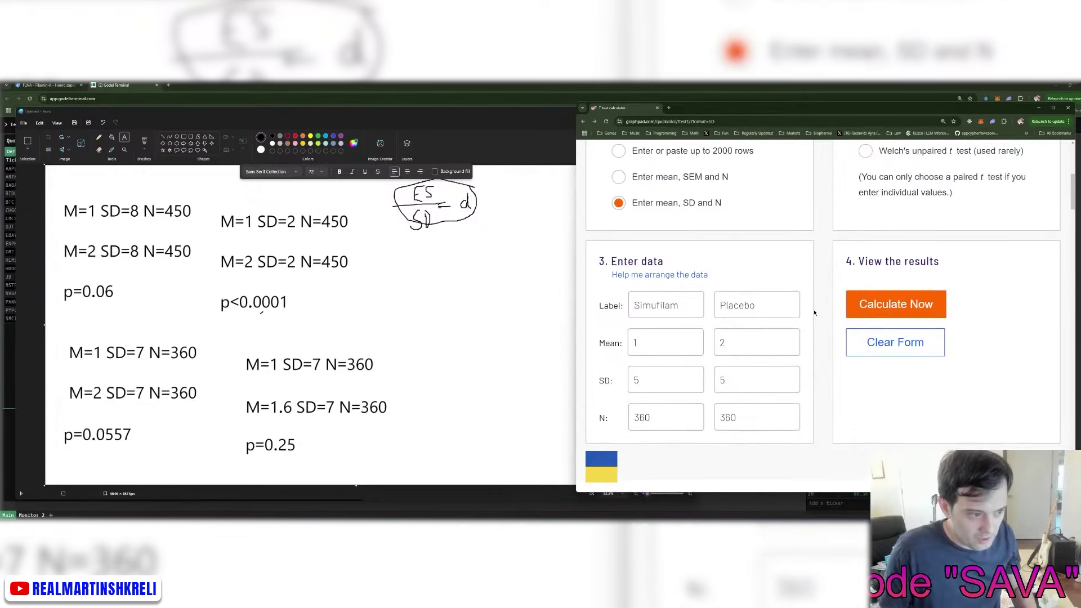
scroll(814, 314, "down", 1)
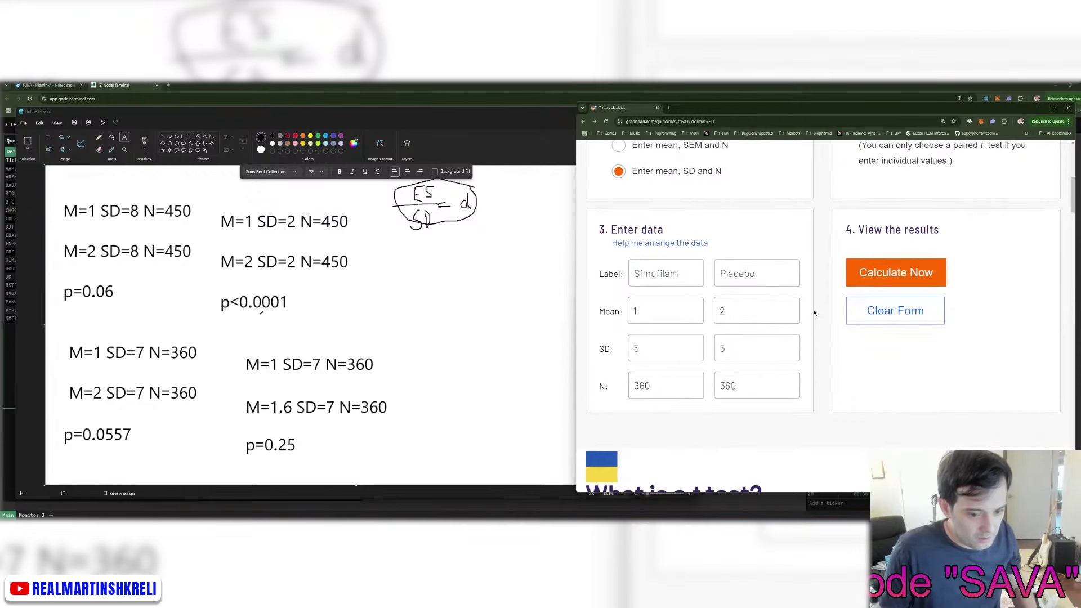
Step: Bring the Paint notes forward, dismiss a stray text box, and zoom out the canvas
left_click(521, 311)
left_click(555, 309)
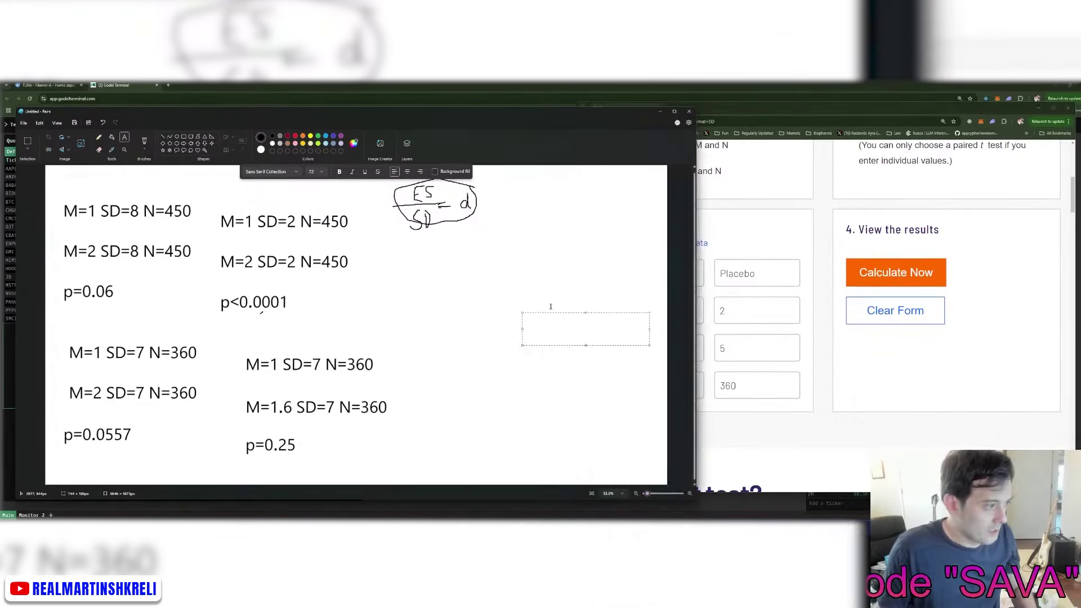
left_click(535, 285)
scroll(539, 287, "down", 1)
scroll(540, 287, "down", 1)
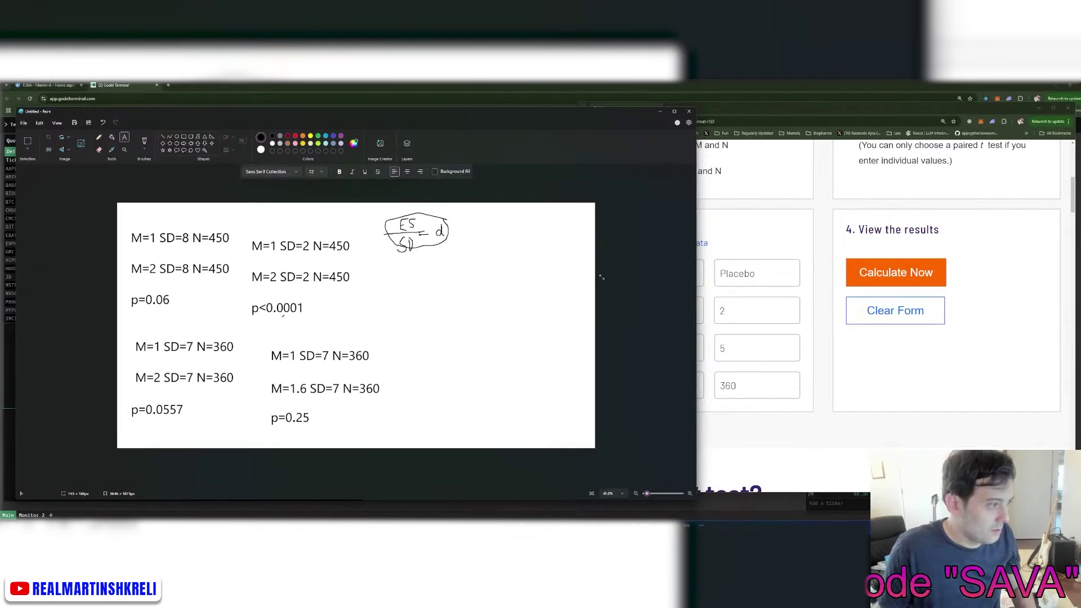